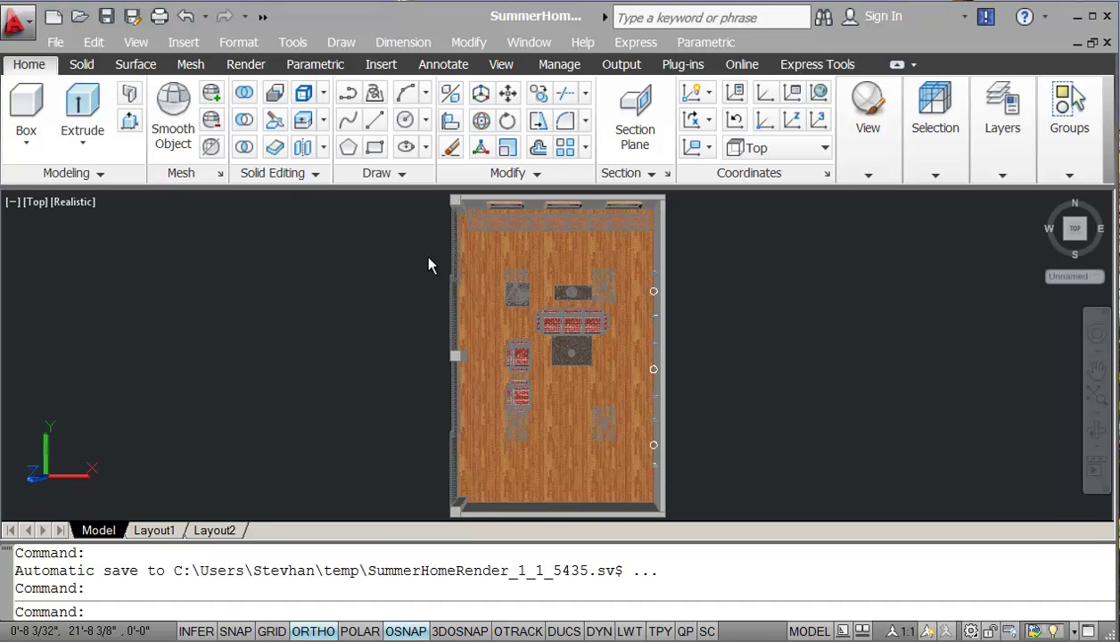
- Start a new camera located in the room's lower-right corner at 5'6" height
click(130, 46)
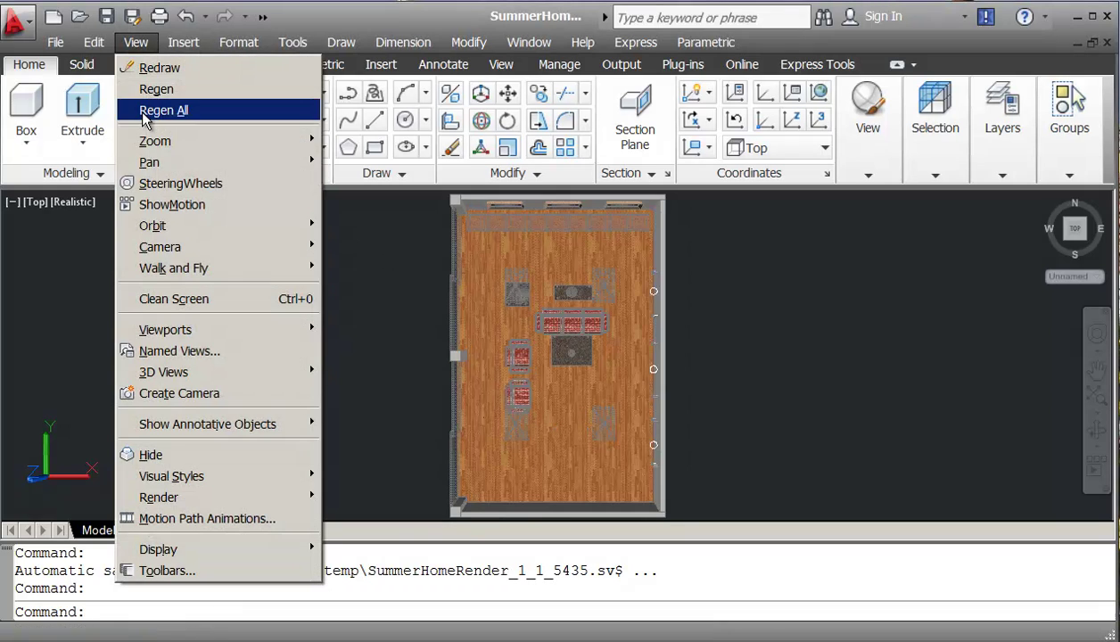
click(153, 397)
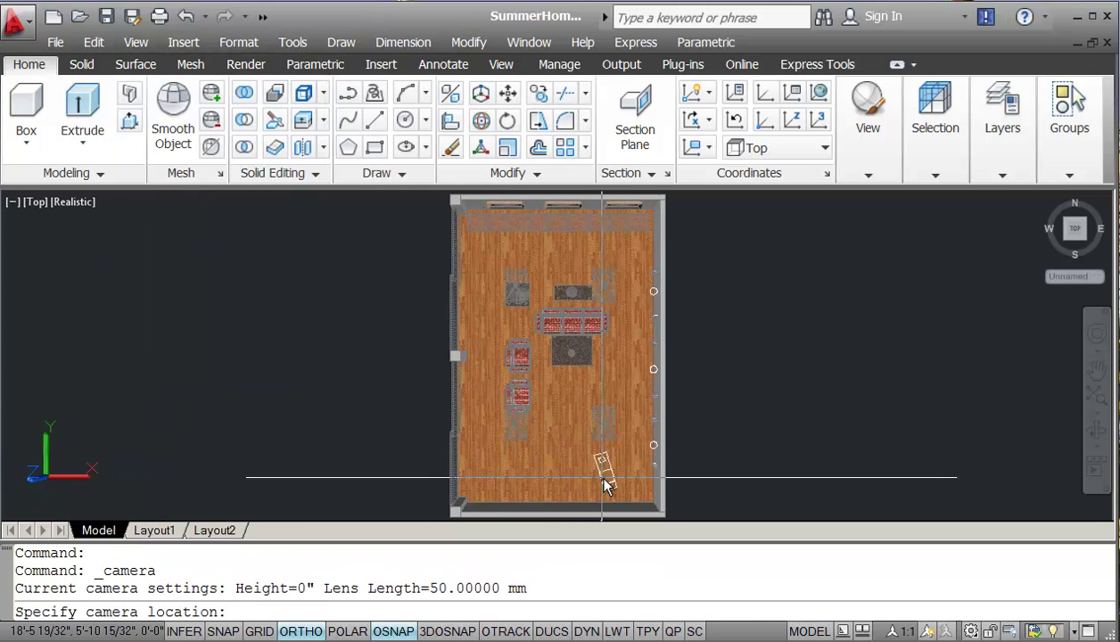
text(.xy)
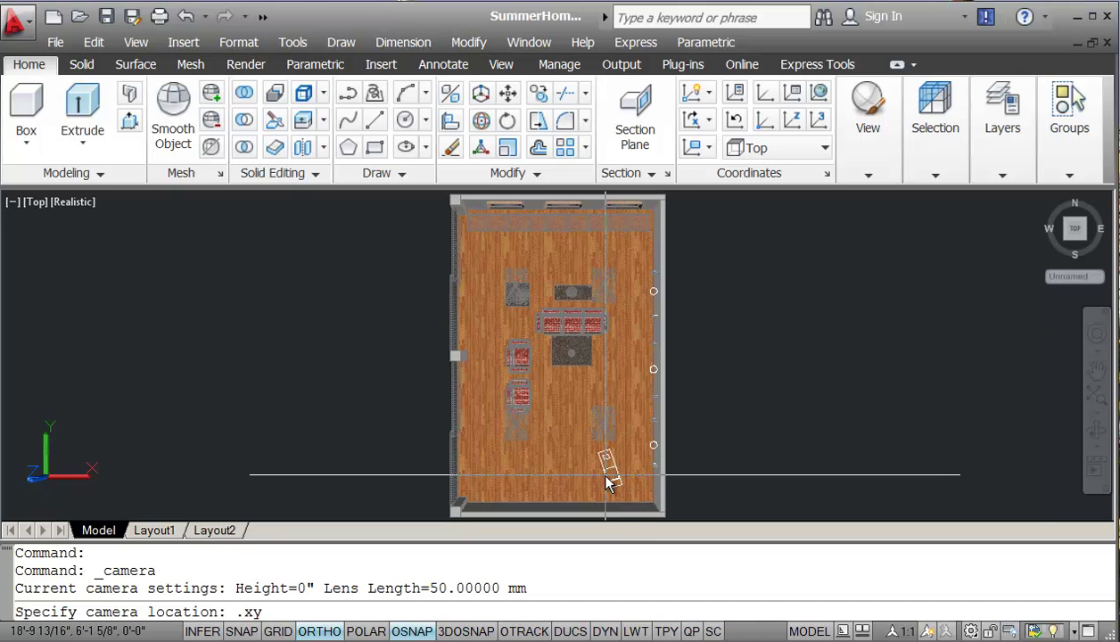
key(Return)
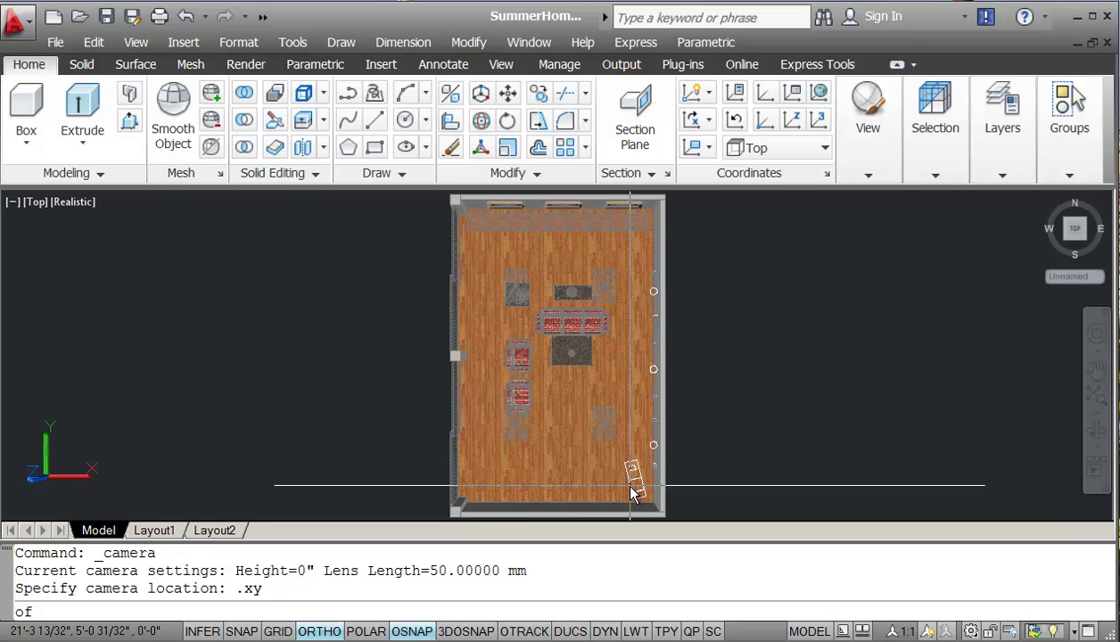
click(632, 494)
text(5'6)
key(Return)
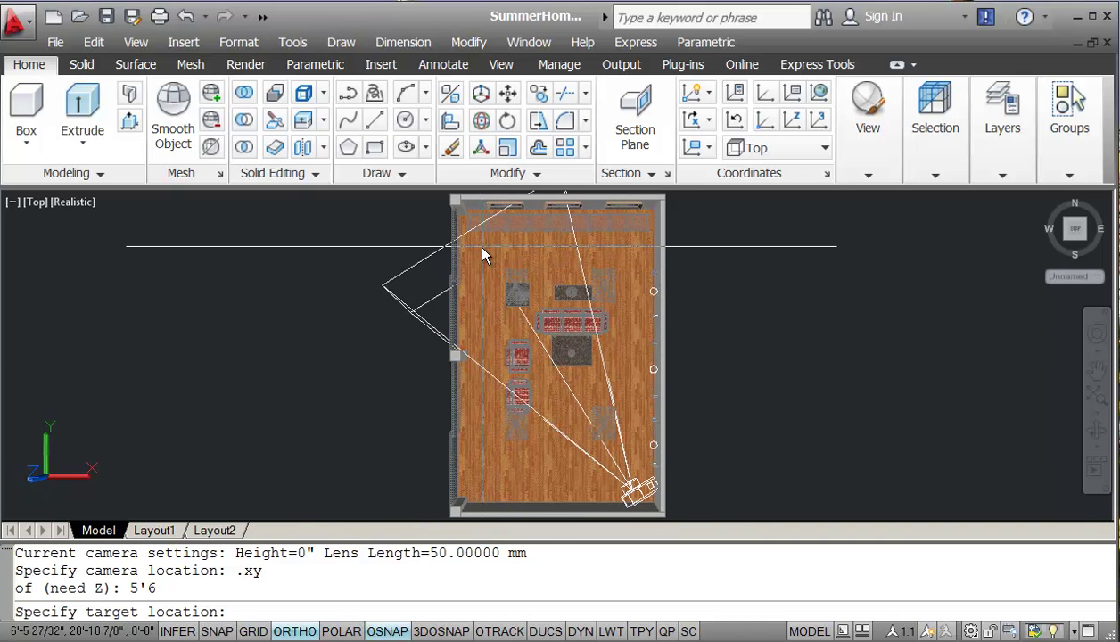
- Aim the camera at a target near the room's upper-left, 3' high
text(.xy)
key(Return)
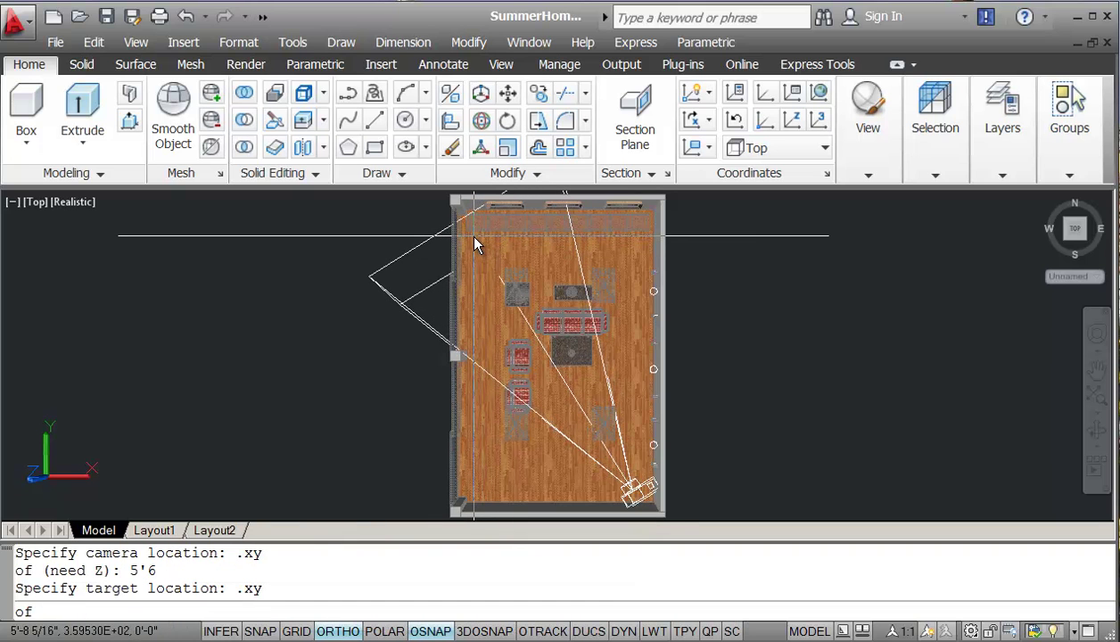
click(474, 244)
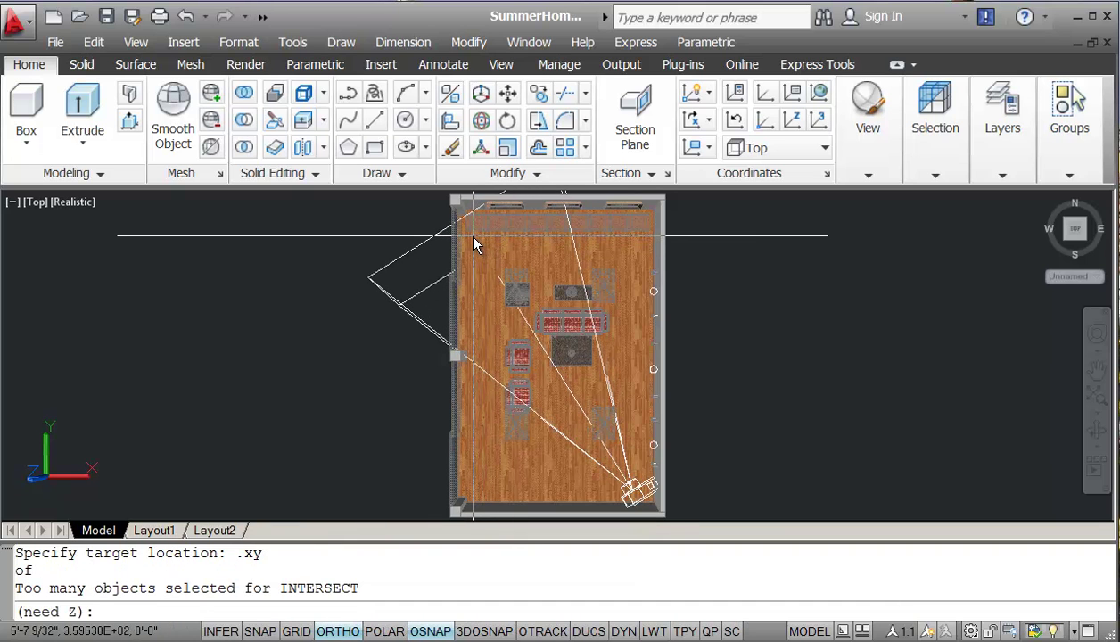
text(3;)
key(BackSpace)
text(')
key(Return)
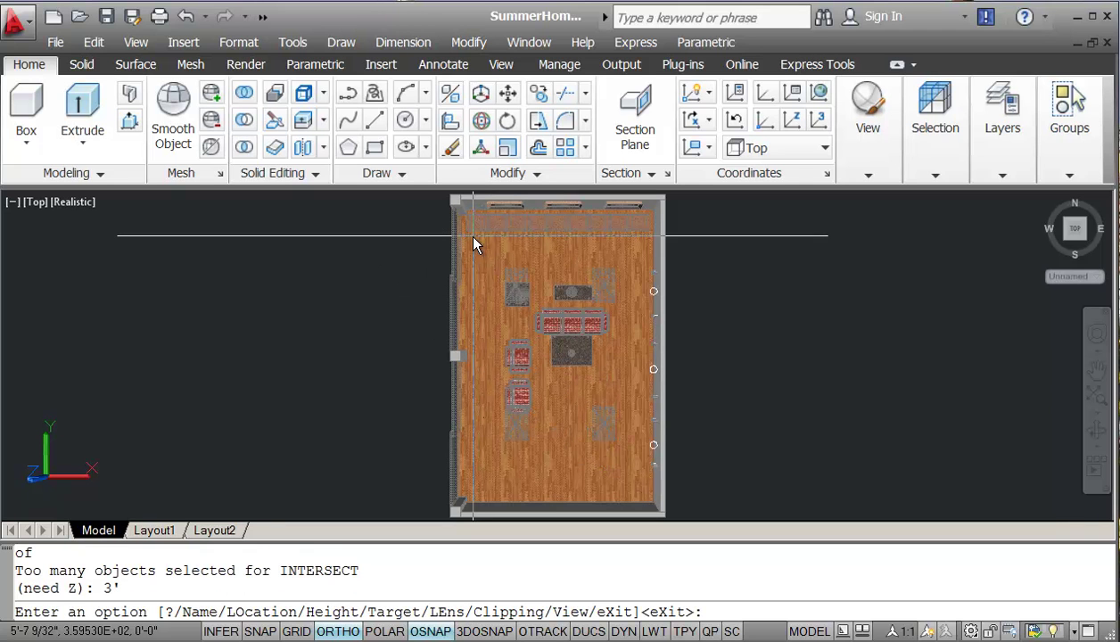
- Name the camera Cam1, set a 40 mm lens, and finish
text(n)
key(Return)
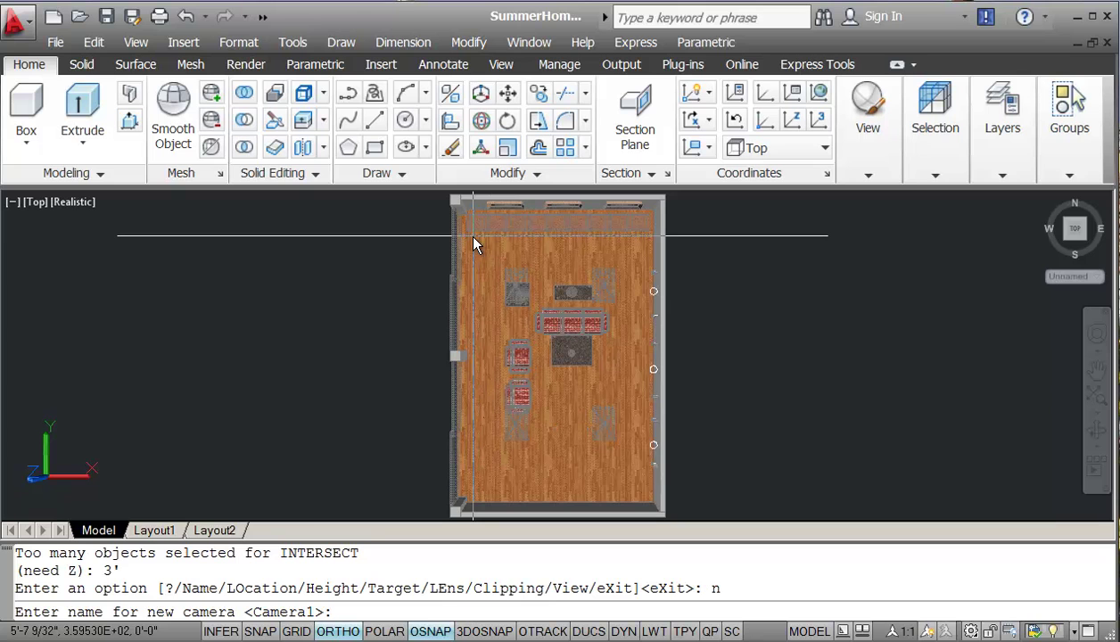
text(Cam1)
key(Return)
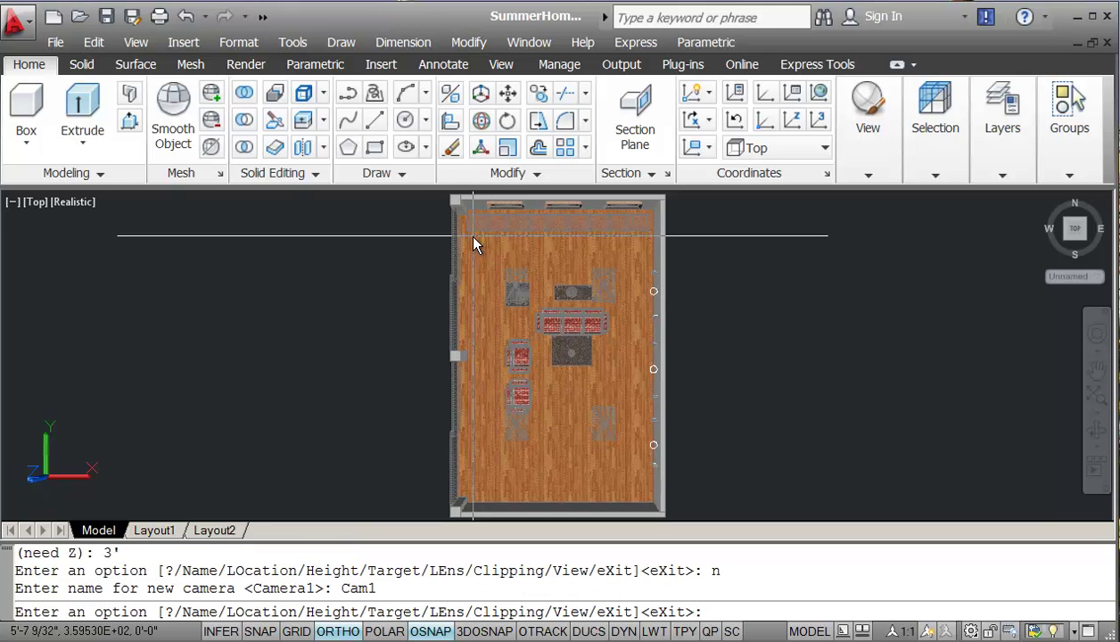
text(le)
key(Return)
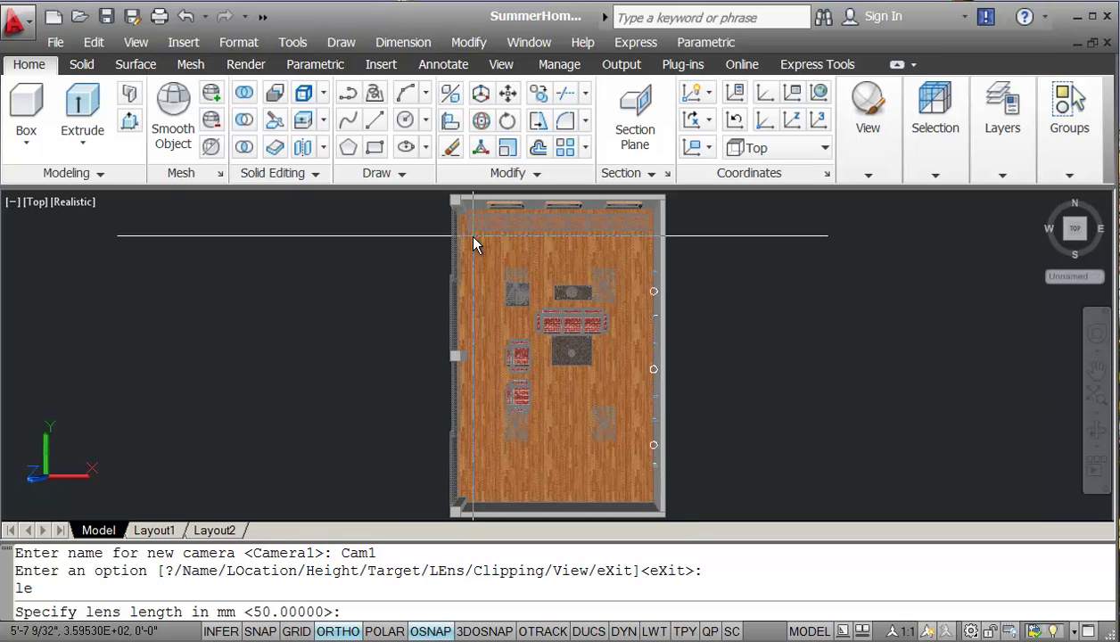
text(40)
key(Return)
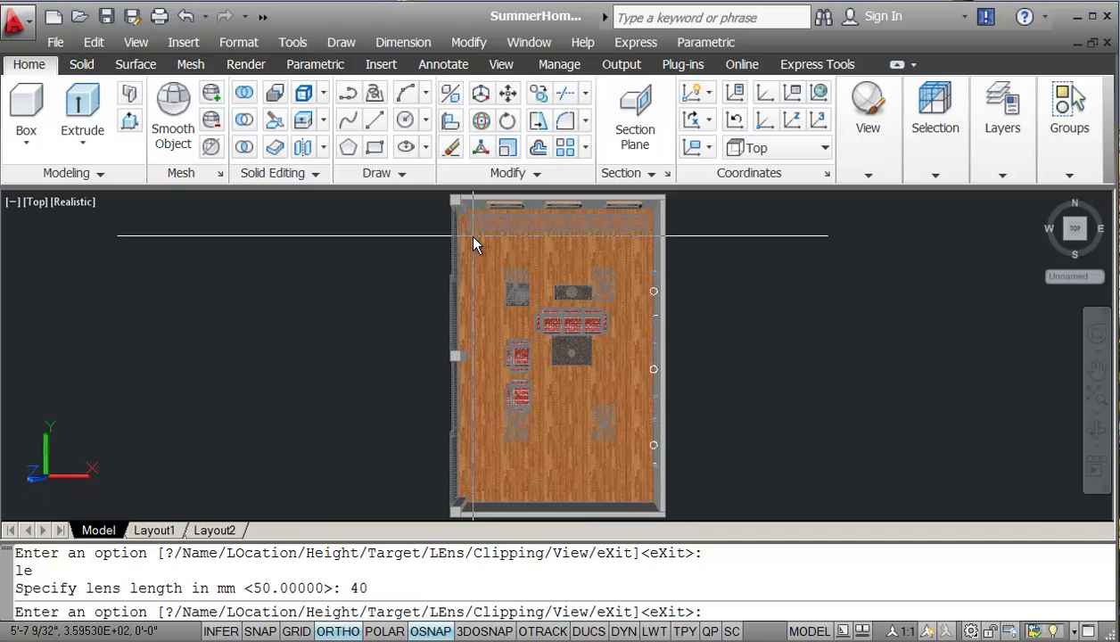
text(x)
key(Return)
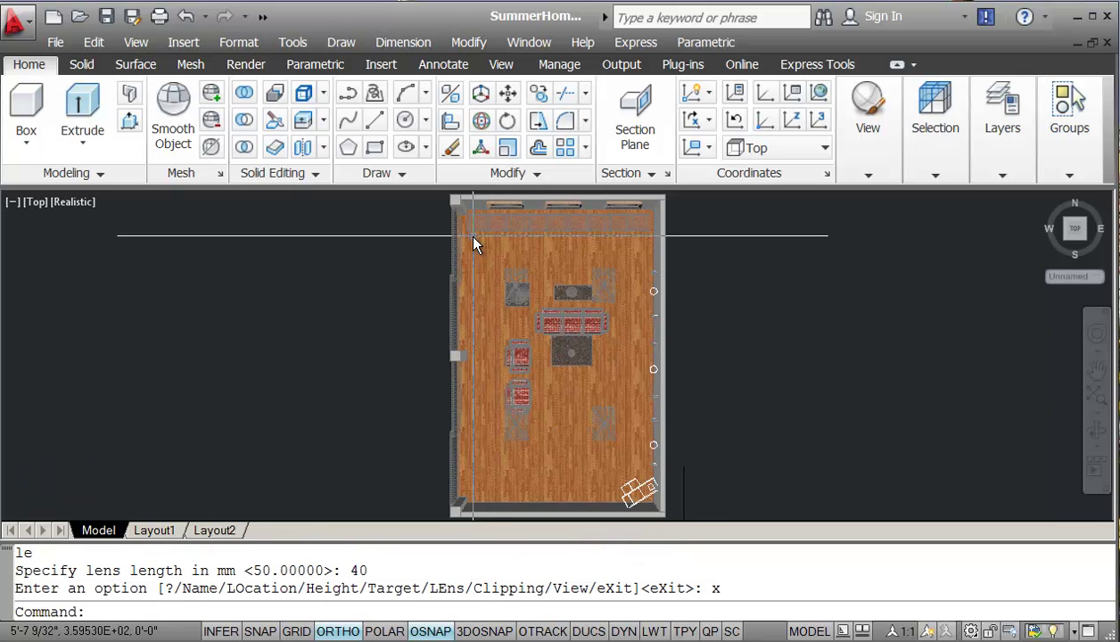
- Drag Cam1's view-cone grip outward to widen its view, then deselect the camera
click(629, 492)
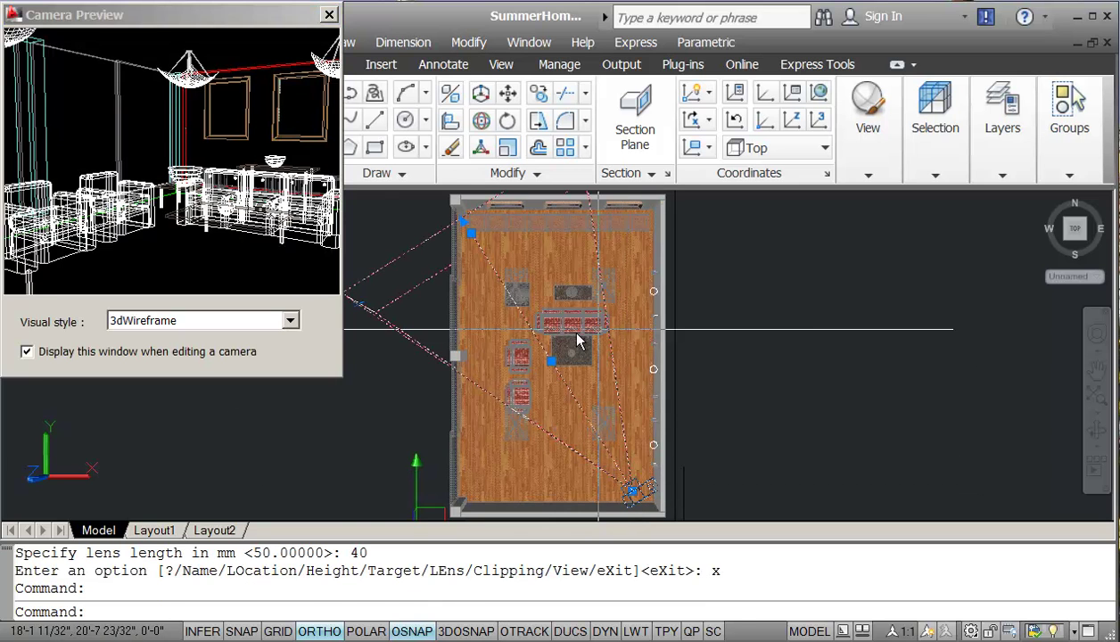
click(359, 314)
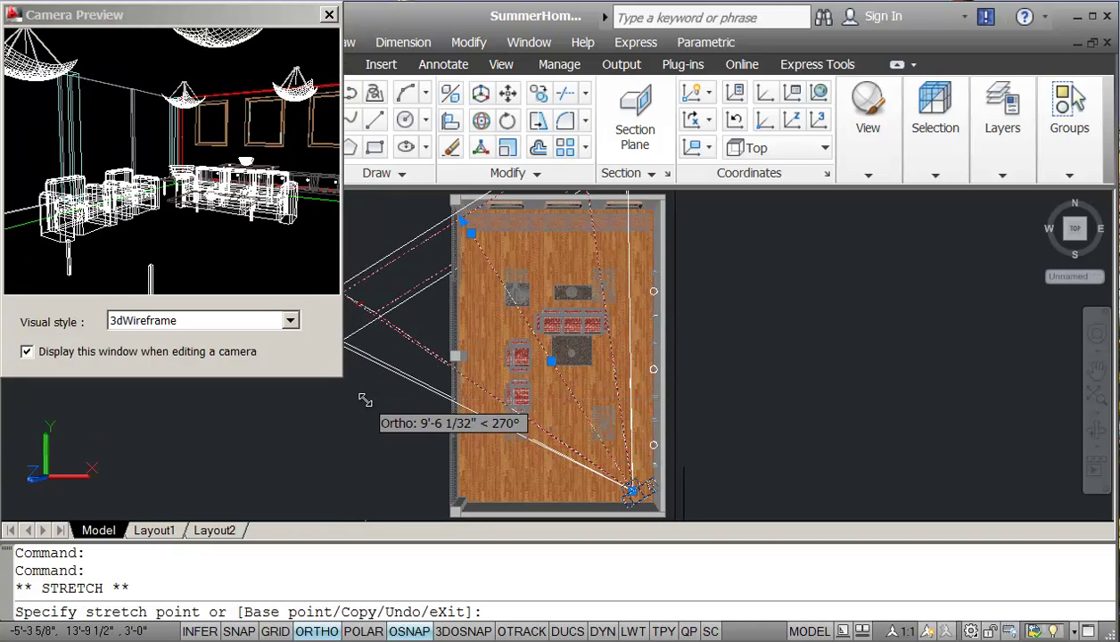
click(367, 397)
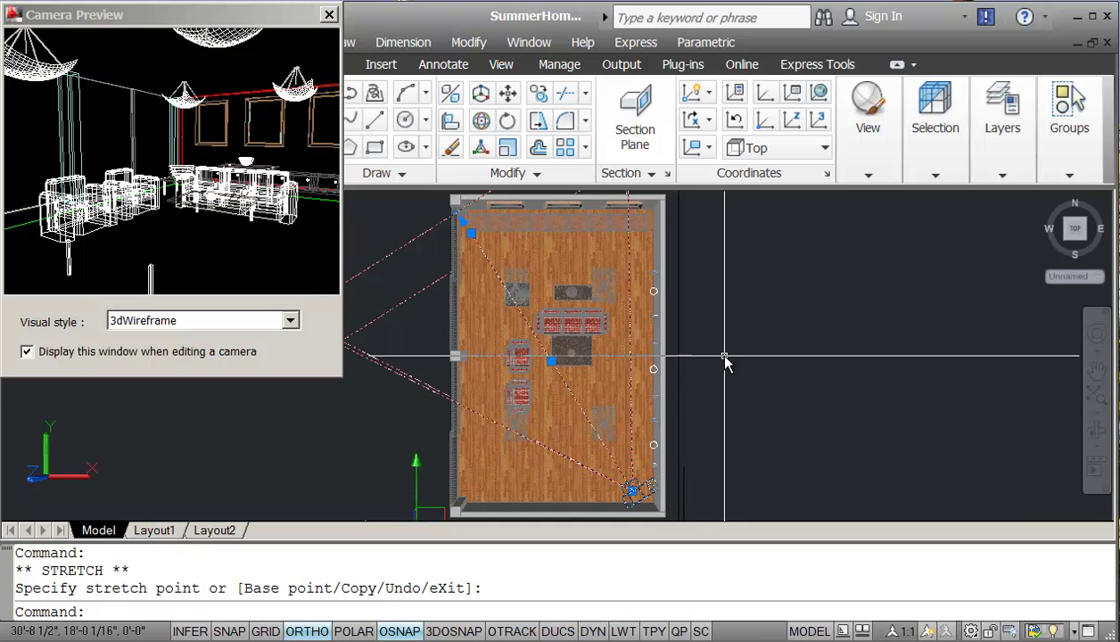
key(Escape)
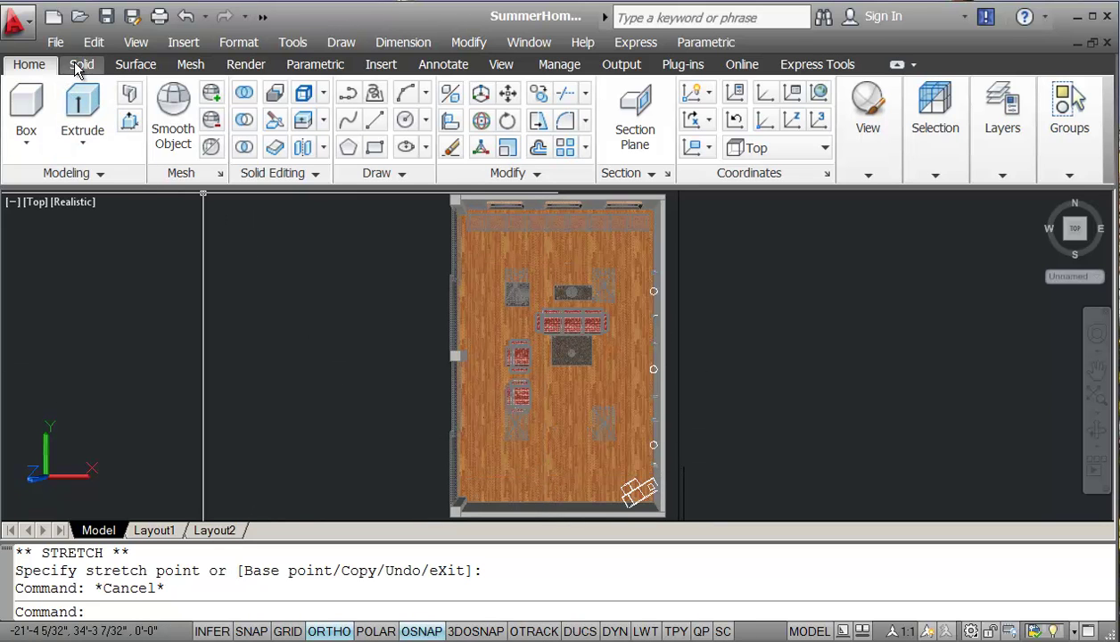
- Start a second camera located in the room's lower-left corner at 5'6" height
click(136, 42)
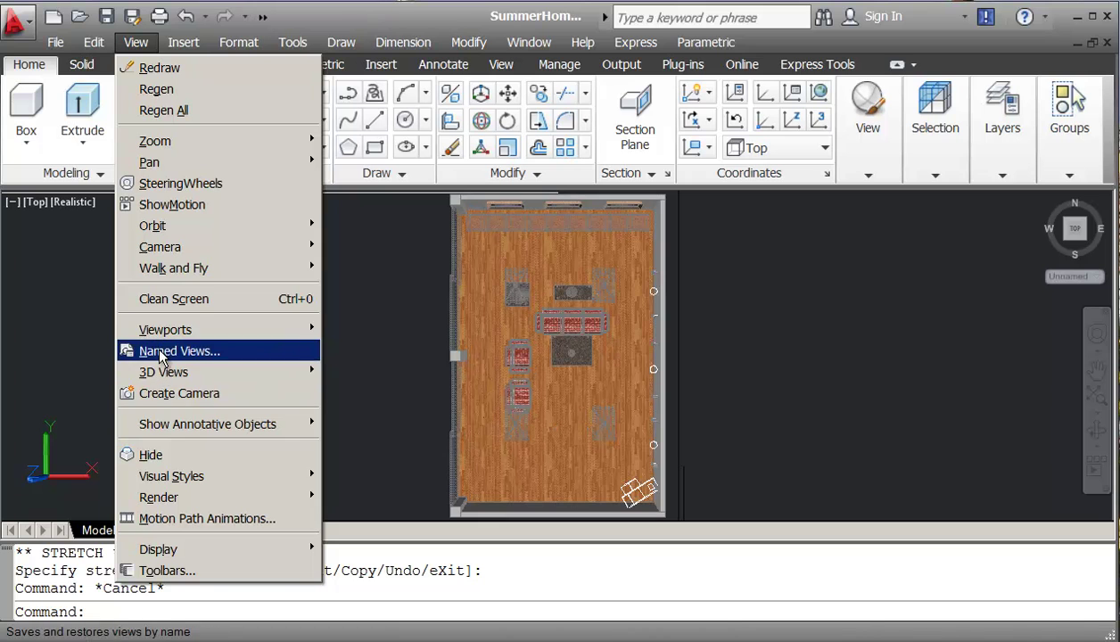
click(161, 393)
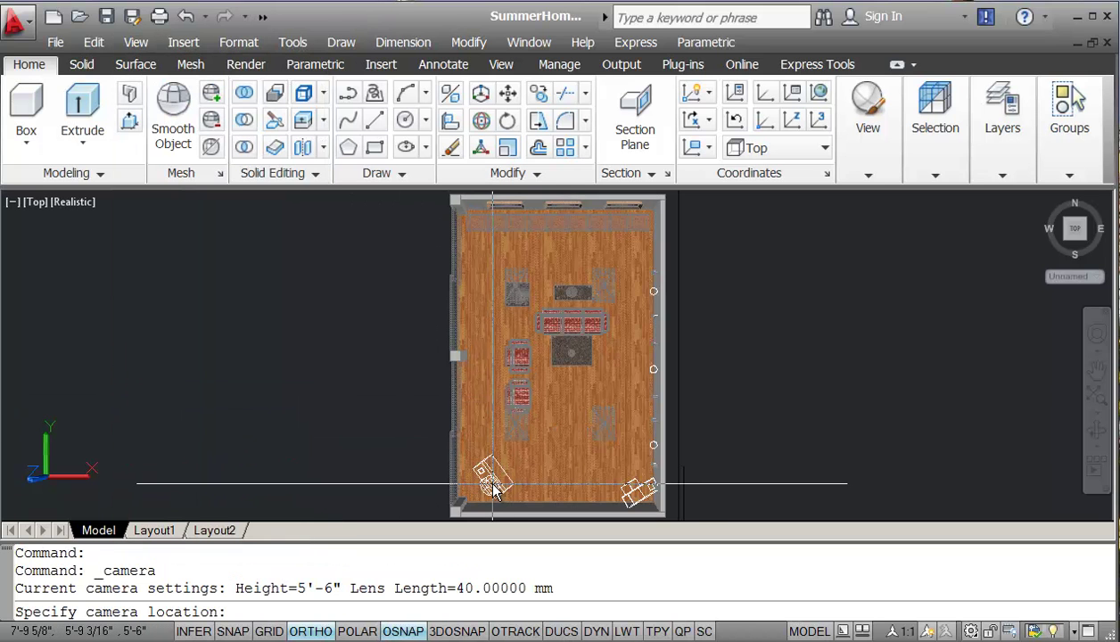
text(.xy)
key(Return)
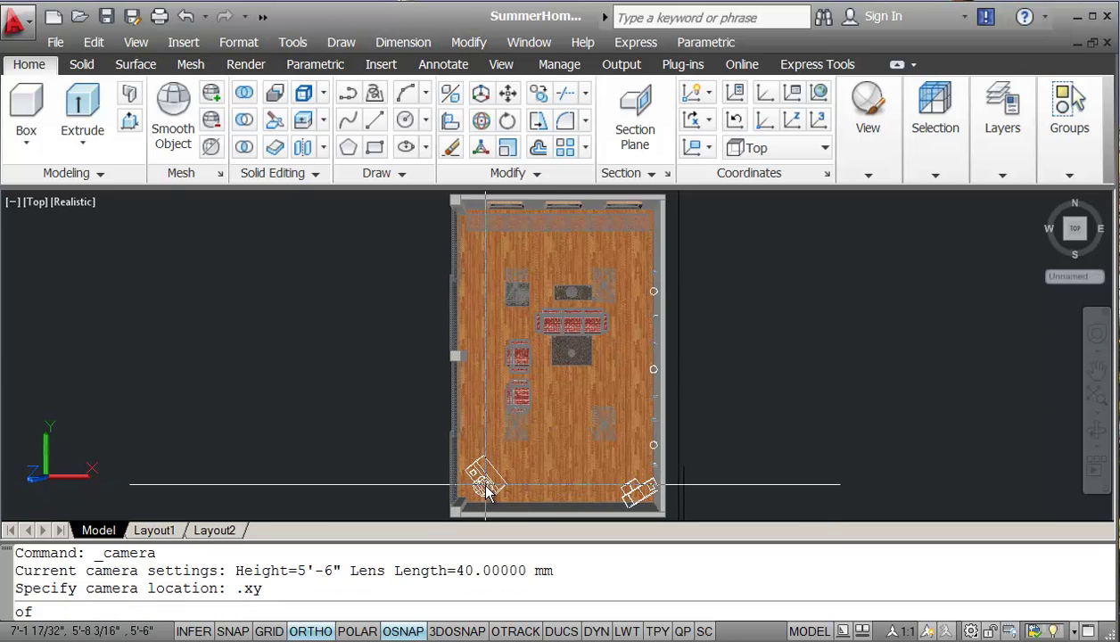
click(485, 489)
text(5'6)
key(Return)
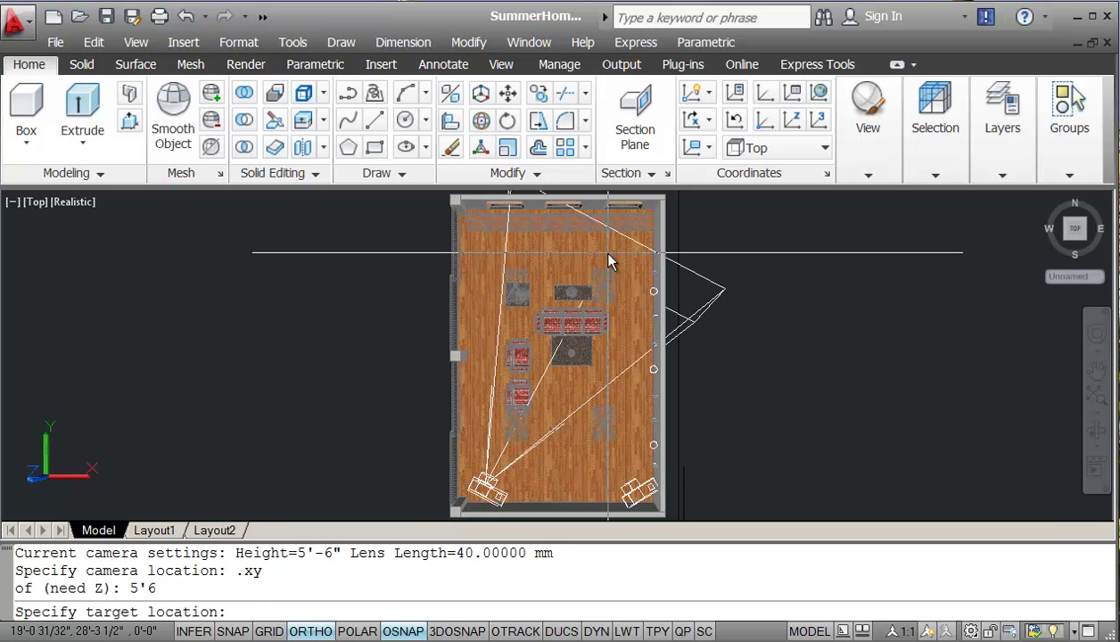
- Aim it at a target near the room's upper-right, 3' high
text(.xy)
key(Return)
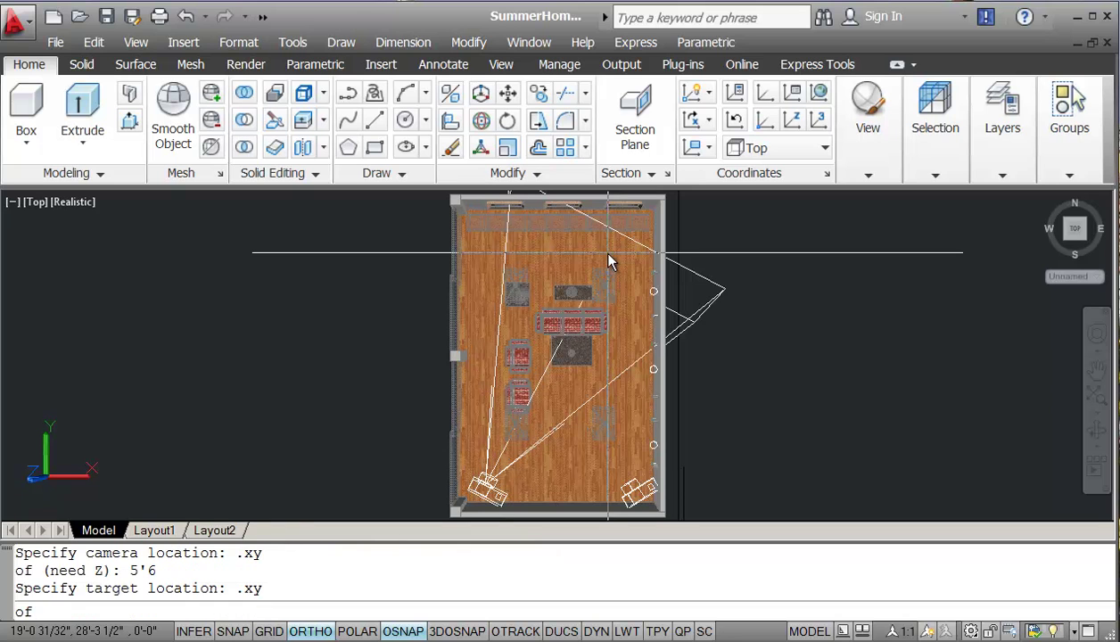
click(627, 253)
text(3')
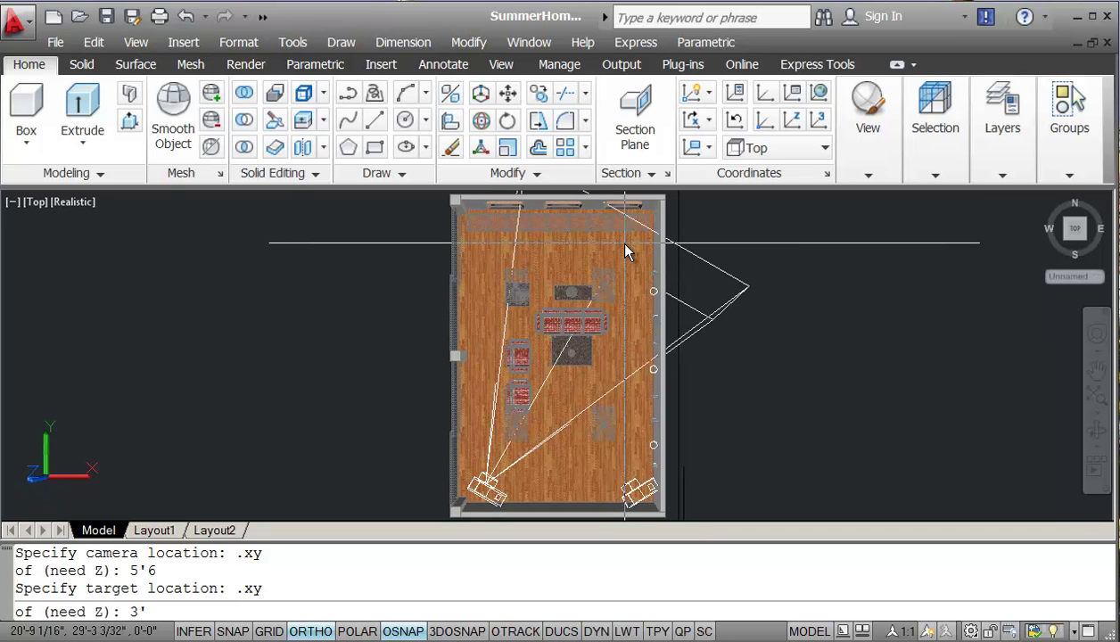
key(Return)
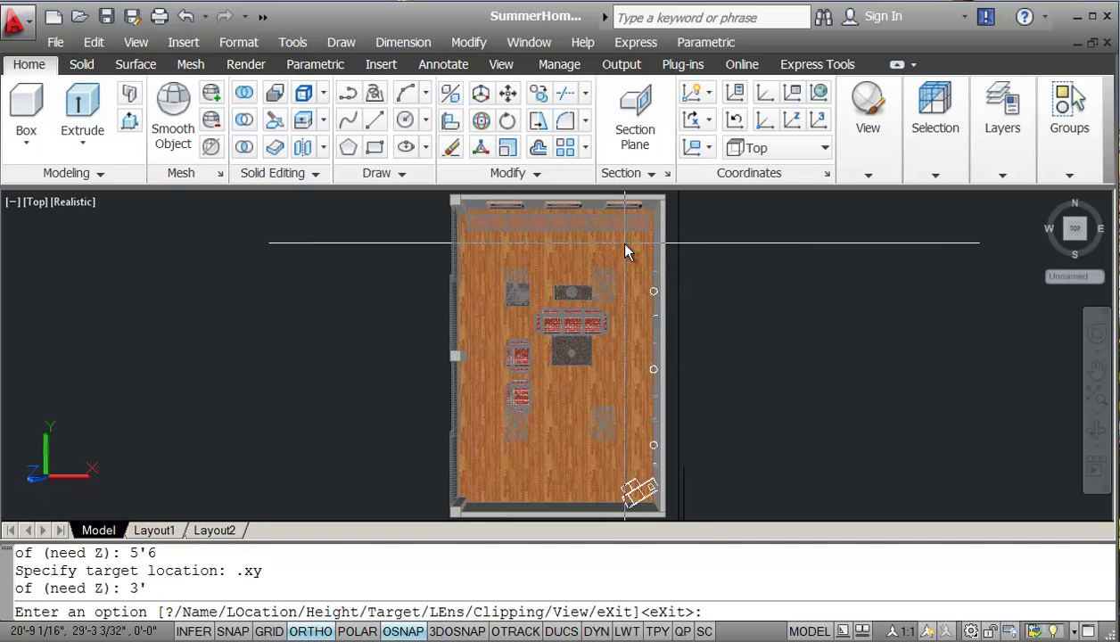
- Name the camera Cam2, keep the 40 mm lens, and exit
text(n)
key(Return)
text(Cam2)
key(Return)
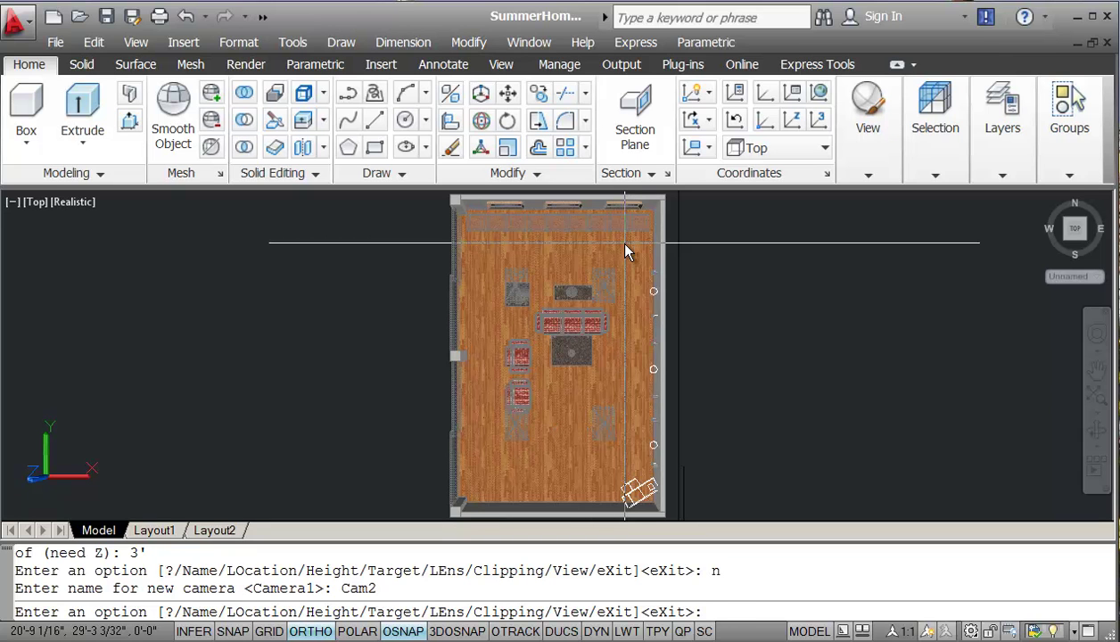
text(le)
key(Return)
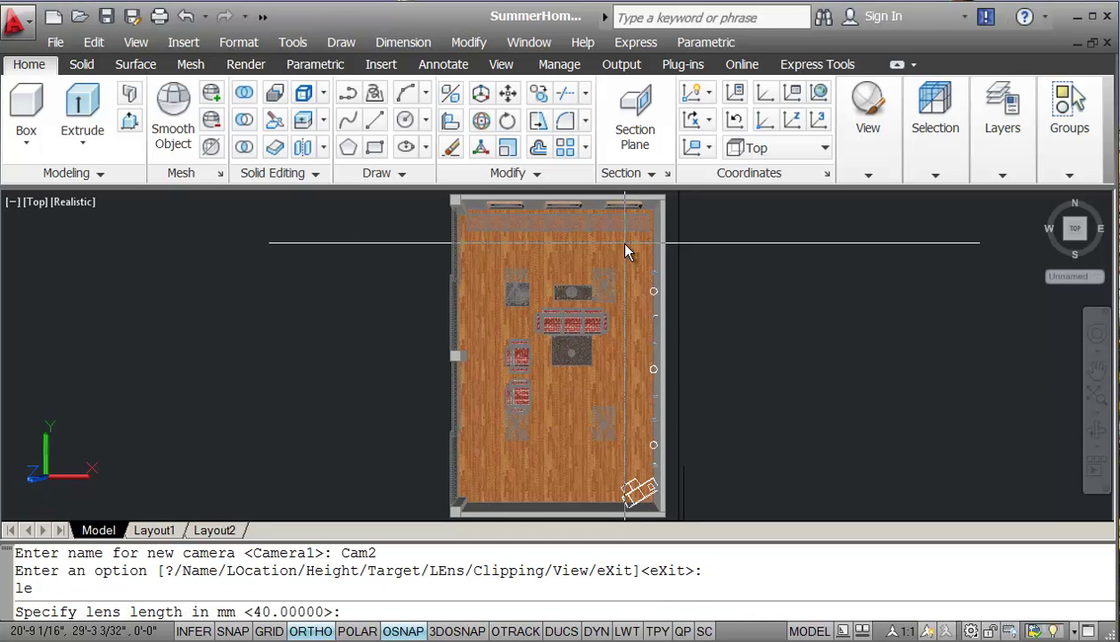
key(Return)
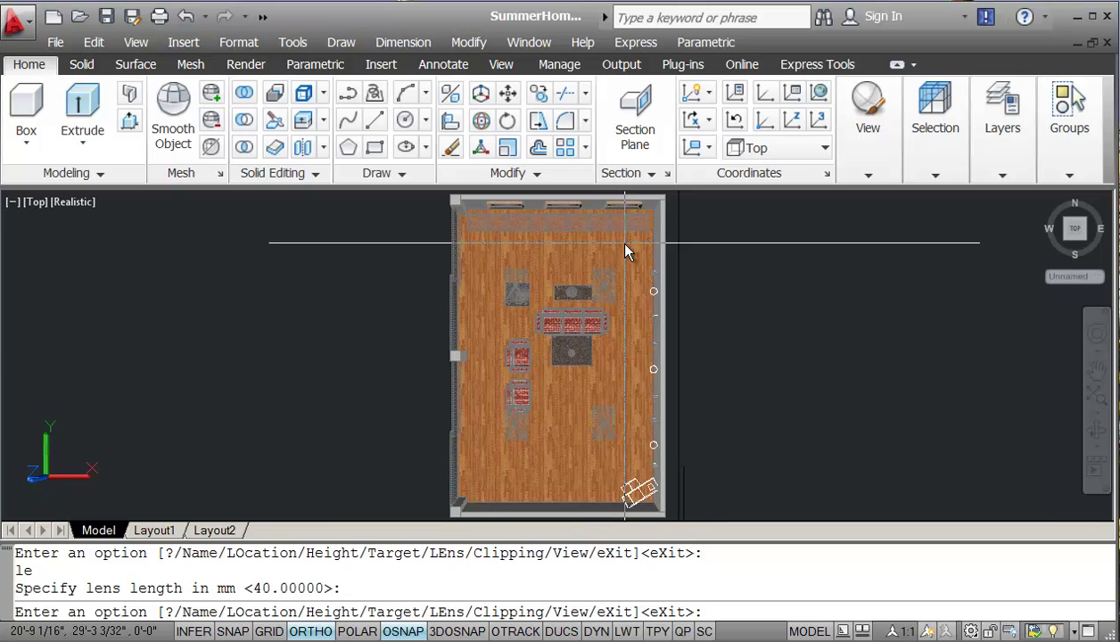
text(x)
key(Return)
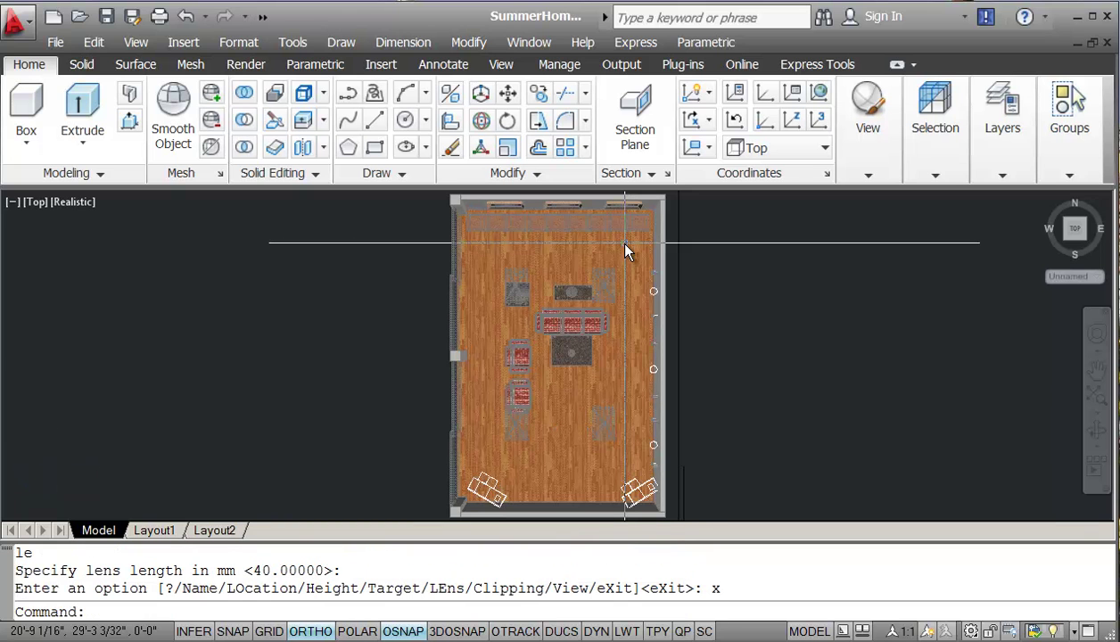
click(486, 490)
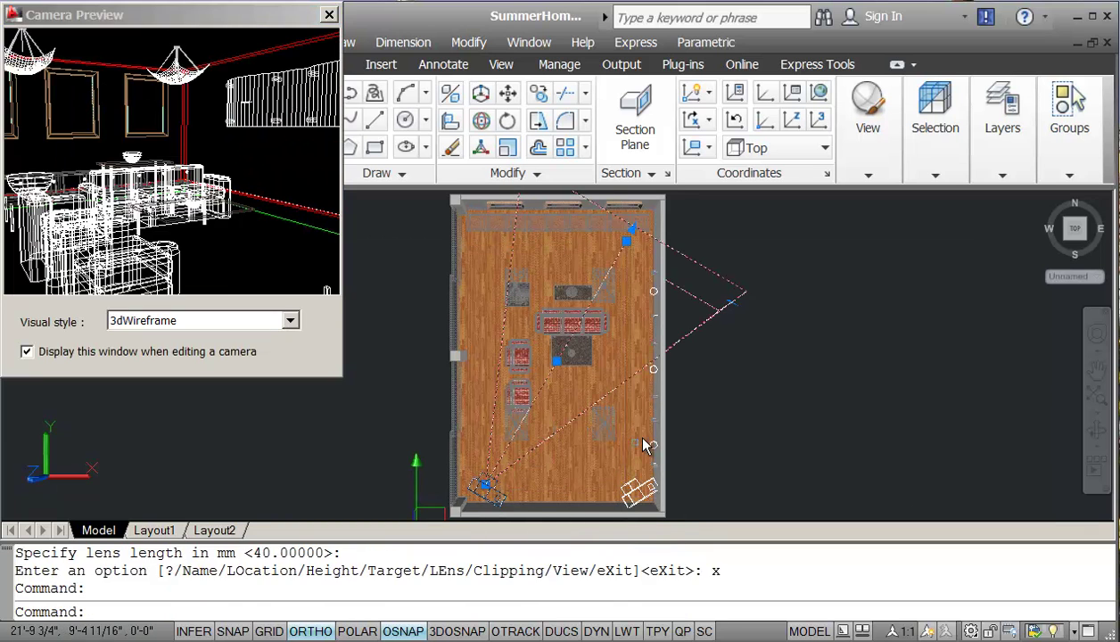
click(731, 304)
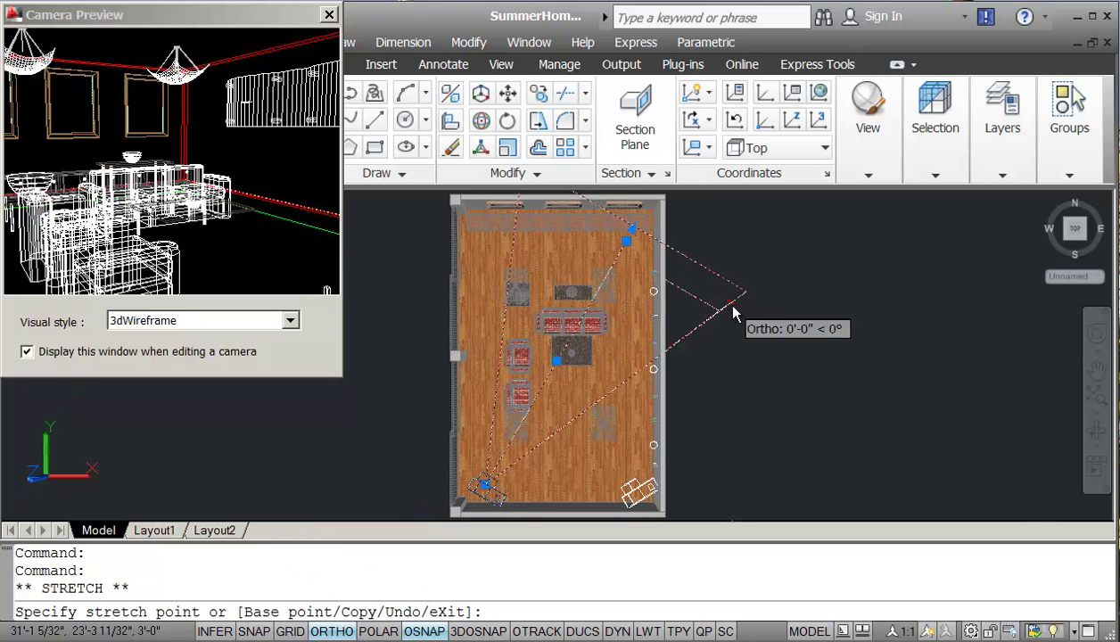
click(794, 361)
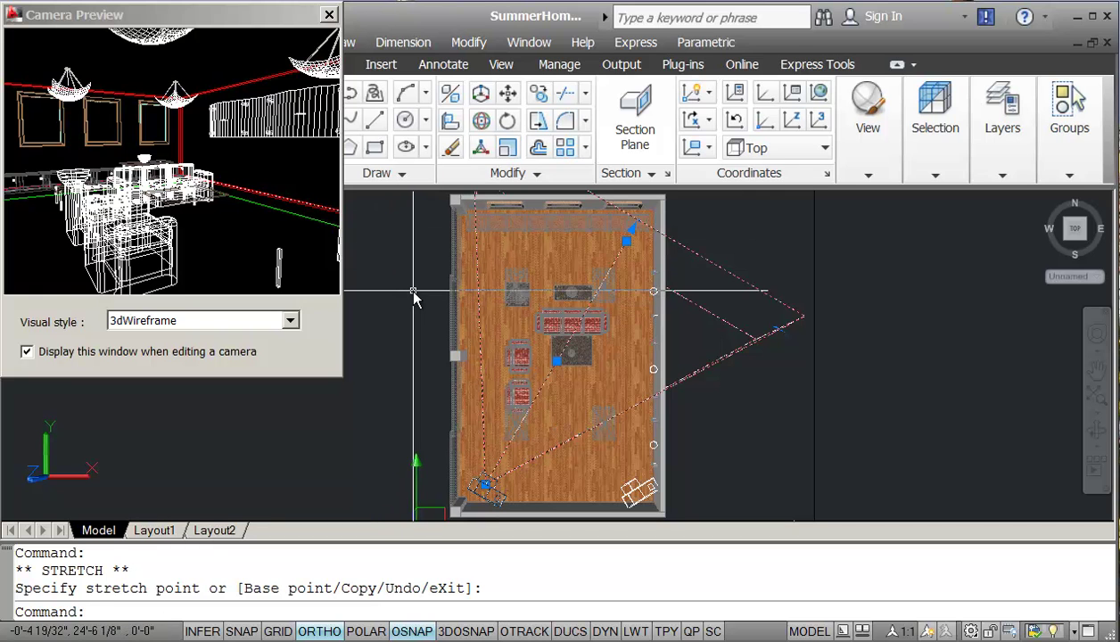
key(Escape)
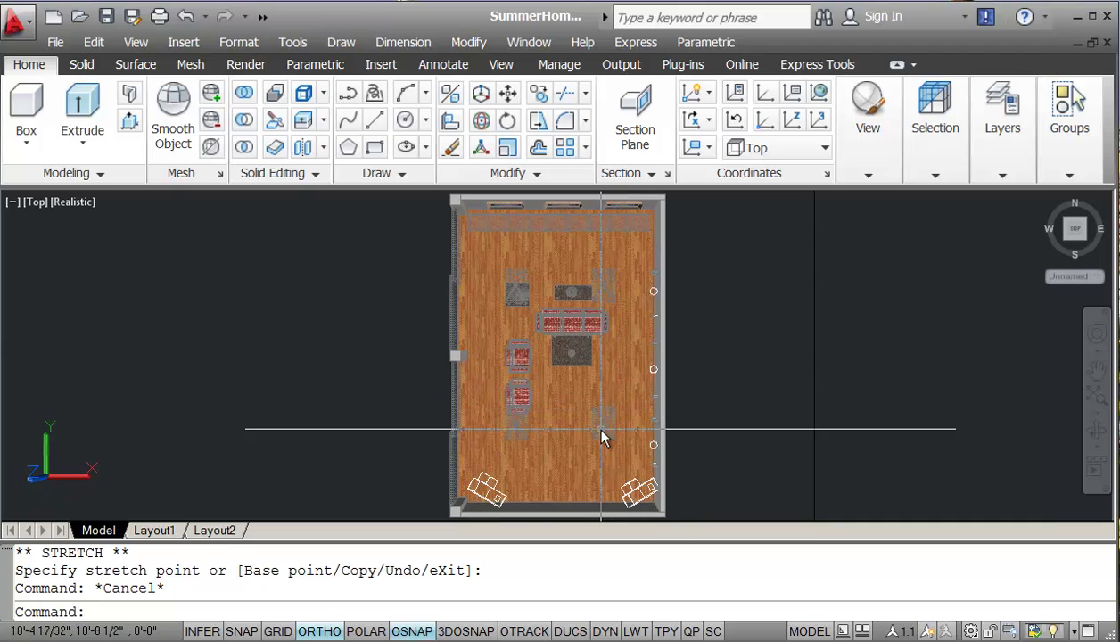
click(136, 43)
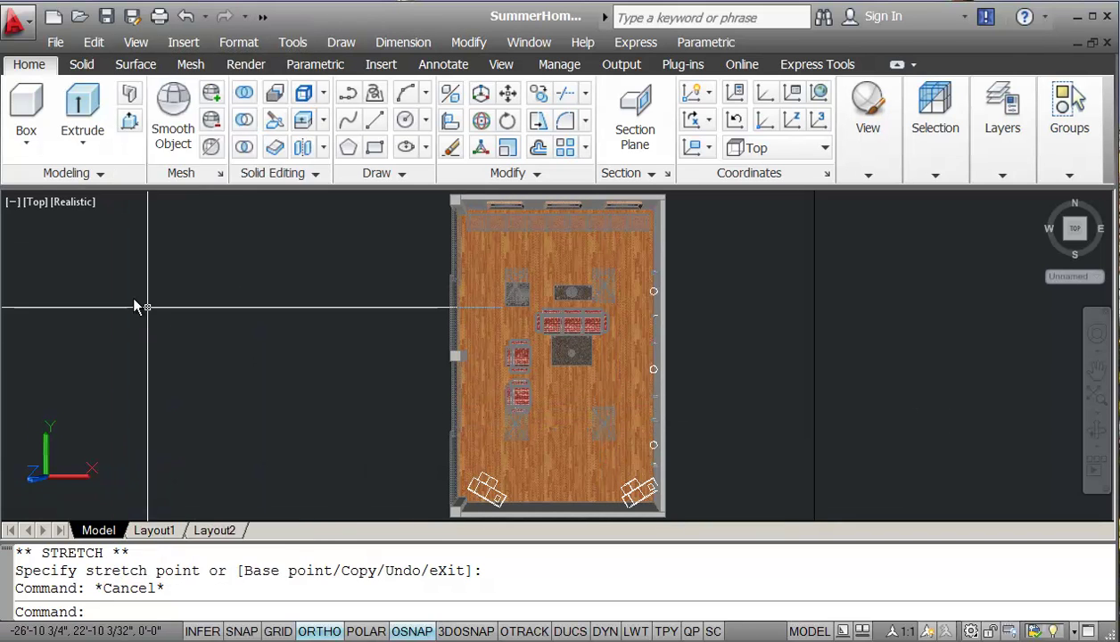
click(32, 203)
click(80, 446)
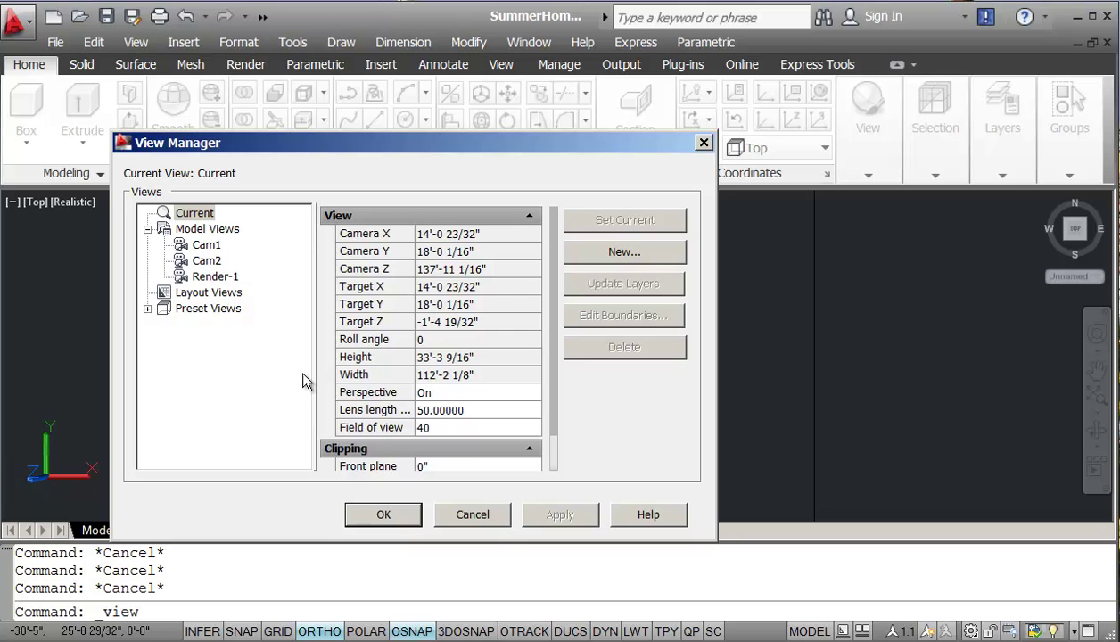
click(205, 247)
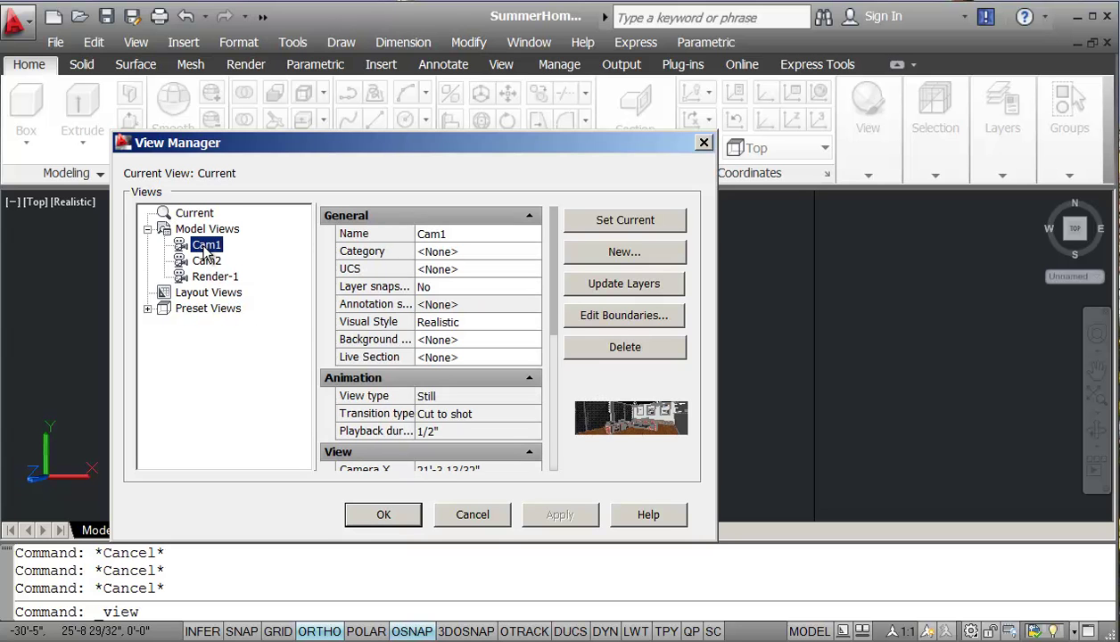
click(204, 261)
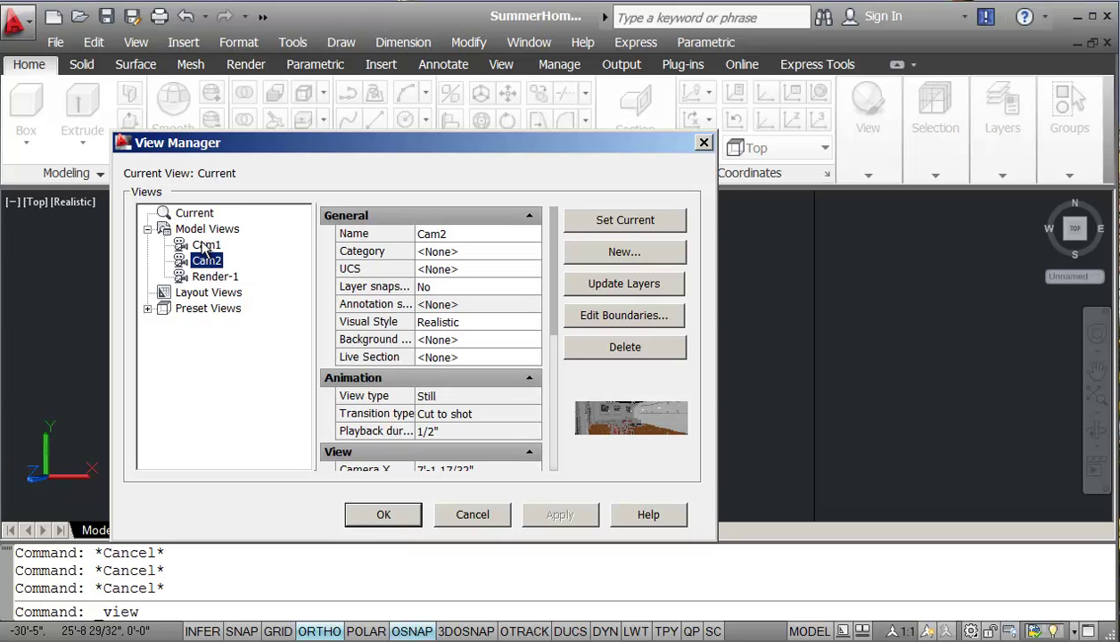
click(205, 247)
click(203, 261)
click(202, 246)
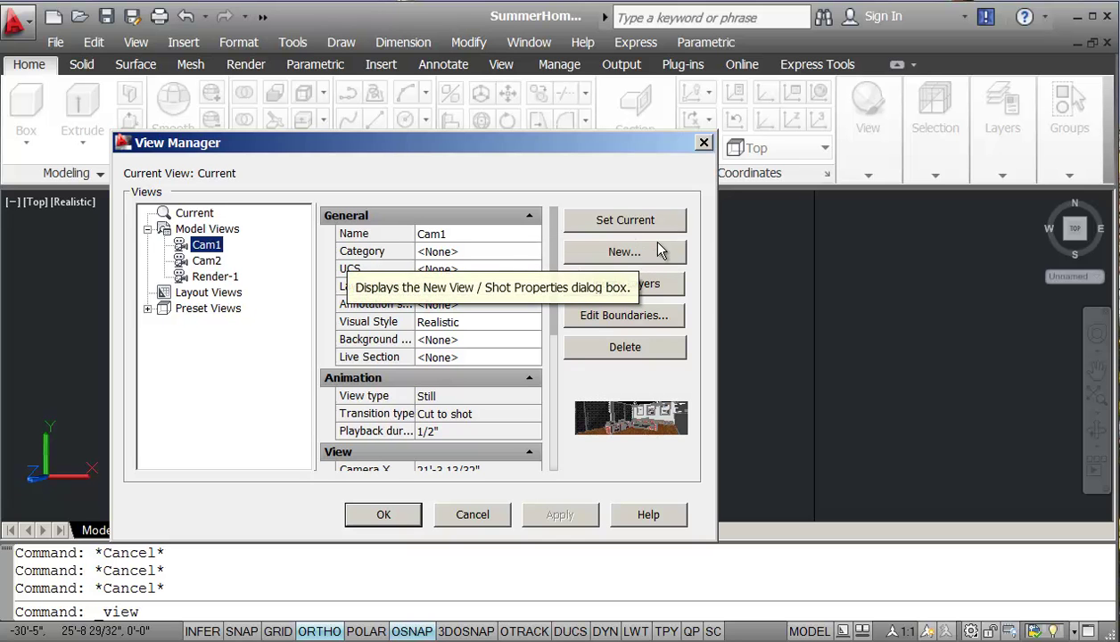
click(471, 513)
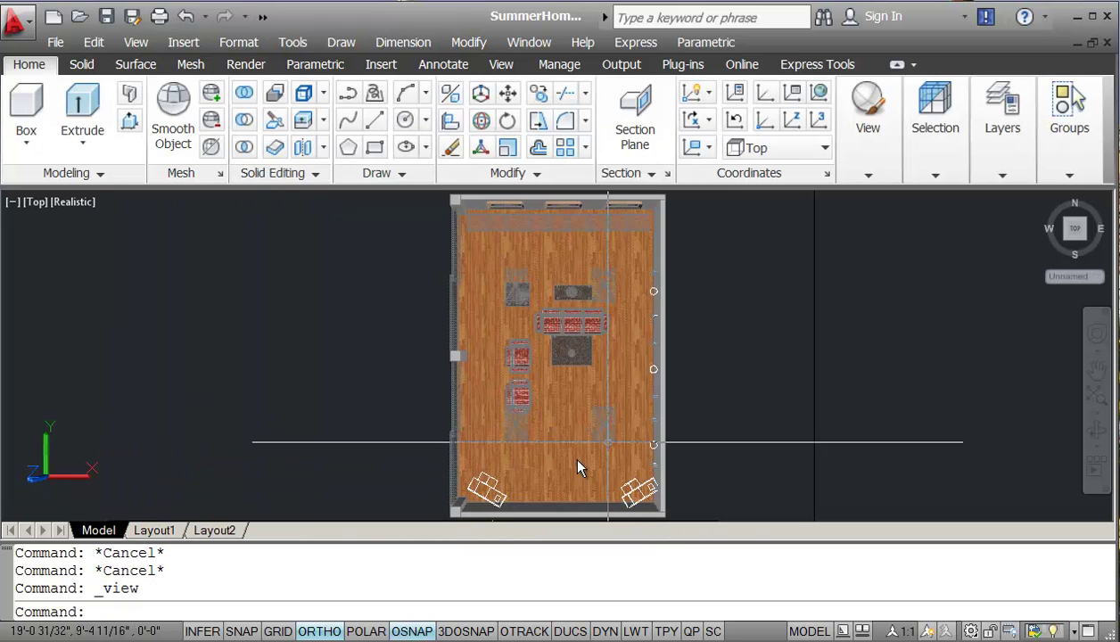
- Move the two small objects at the front of the room to a new position
click(1096, 430)
drag(861, 451, 850, 407)
drag(600, 435, 517, 460)
key(Escape)
key(Escape)
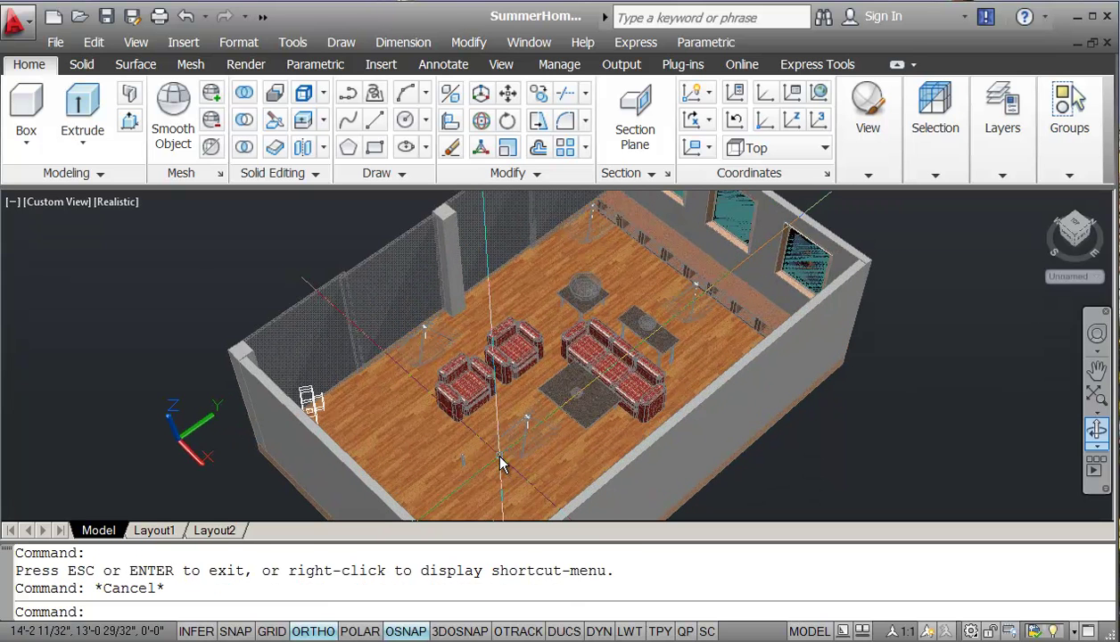
text(m)
key(Return)
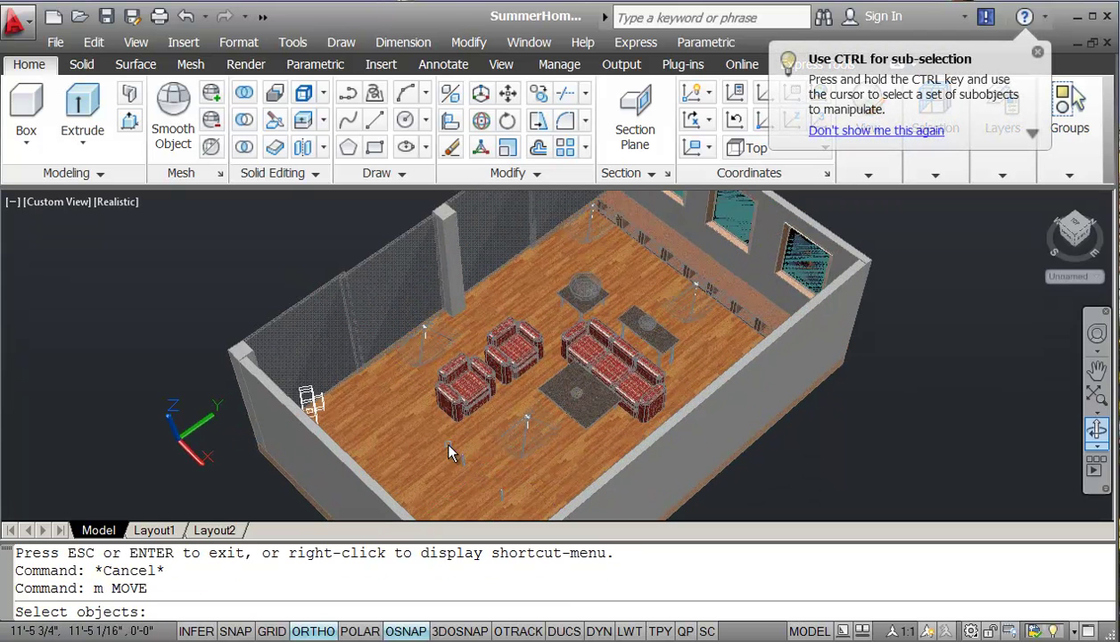
text(w)
key(Return)
click(446, 443)
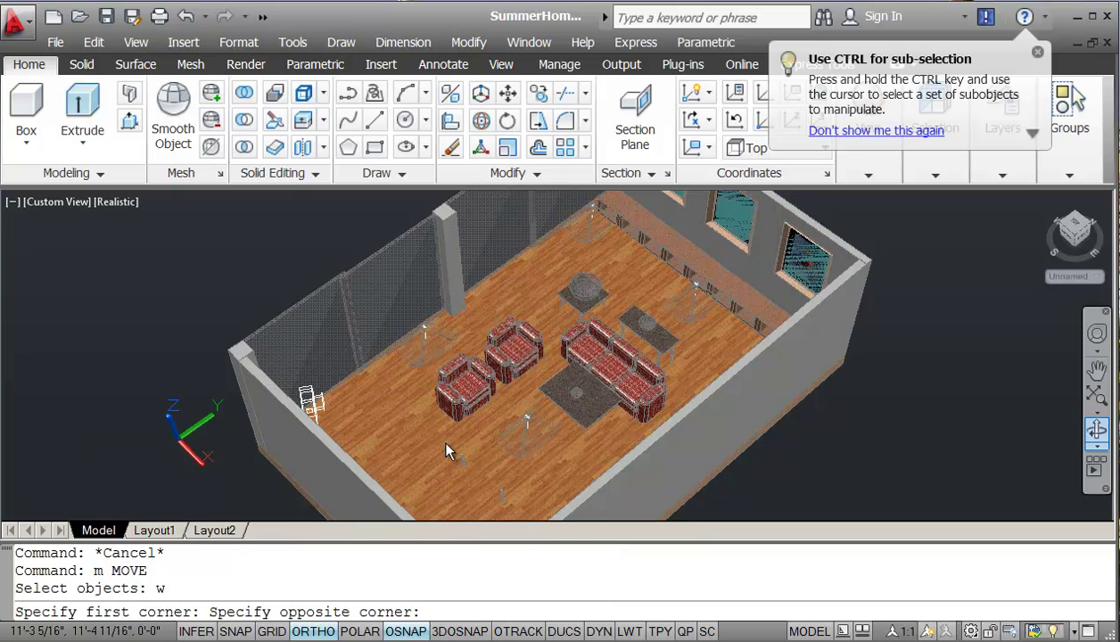
click(507, 504)
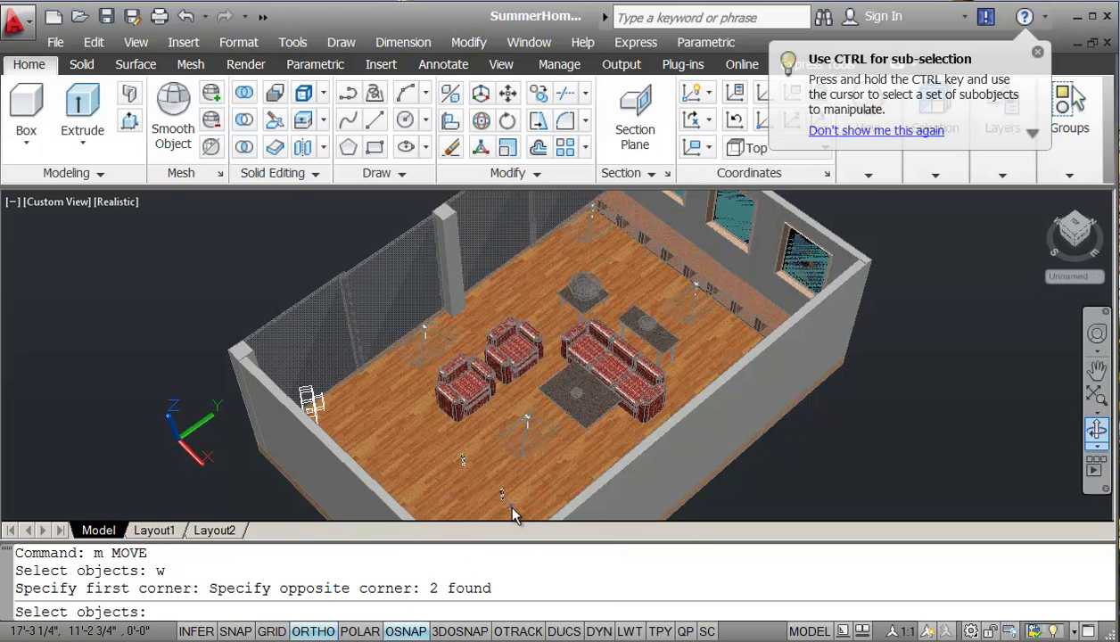
key(Return)
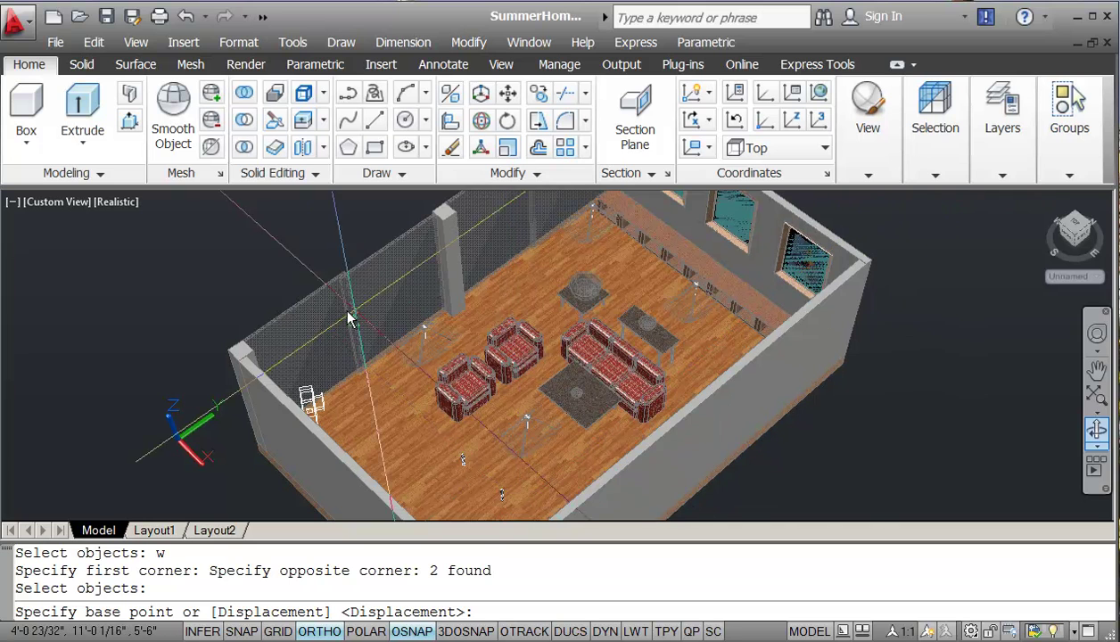
click(792, 497)
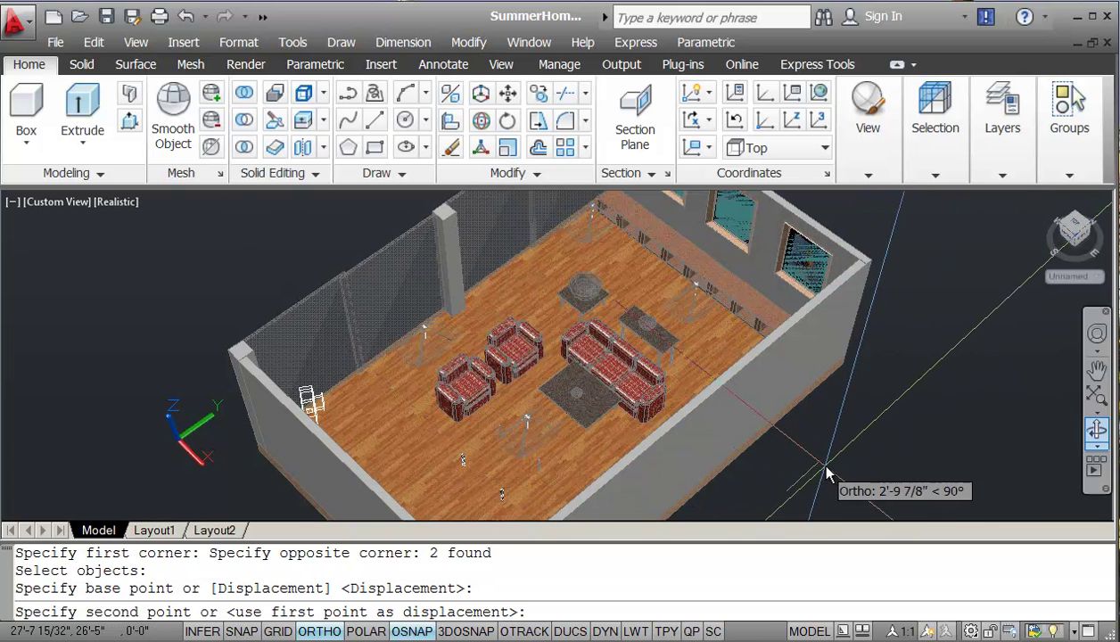
click(874, 444)
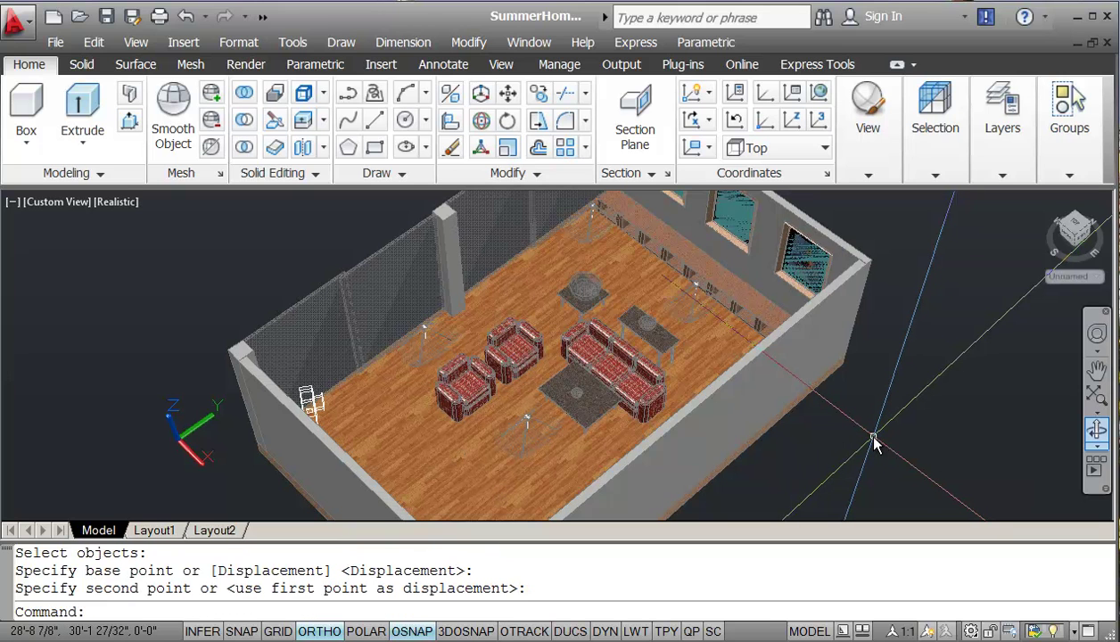
- Thaw the Ceiling layer so the ceiling reappears
key(Escape)
key(Escape)
key(Escape)
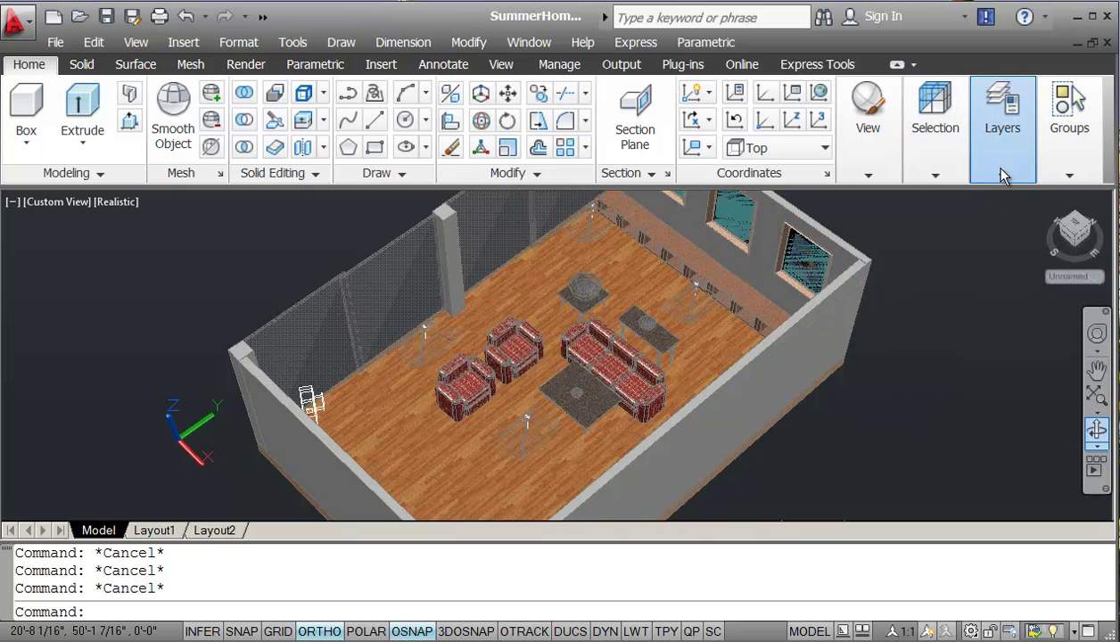
mouse_move(1003, 176)
click(945, 252)
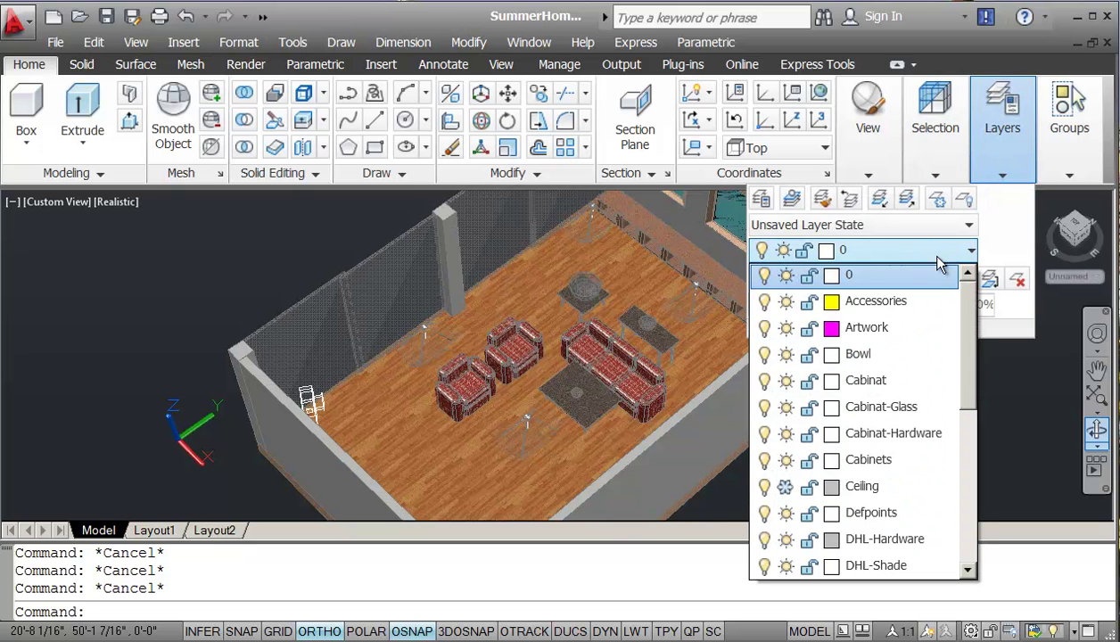
click(785, 486)
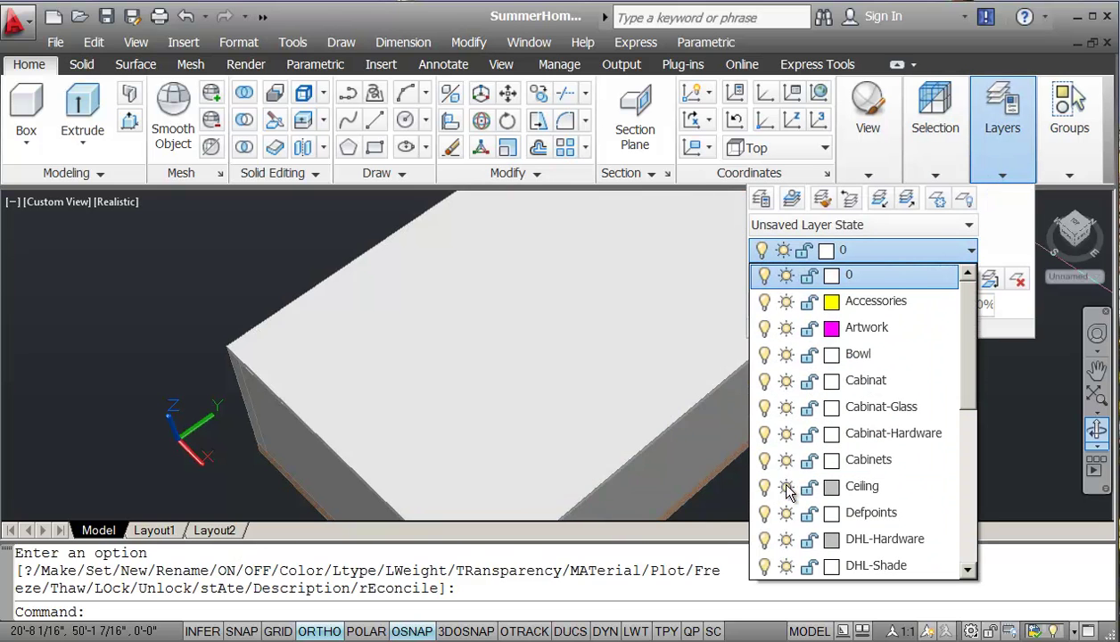
click(54, 200)
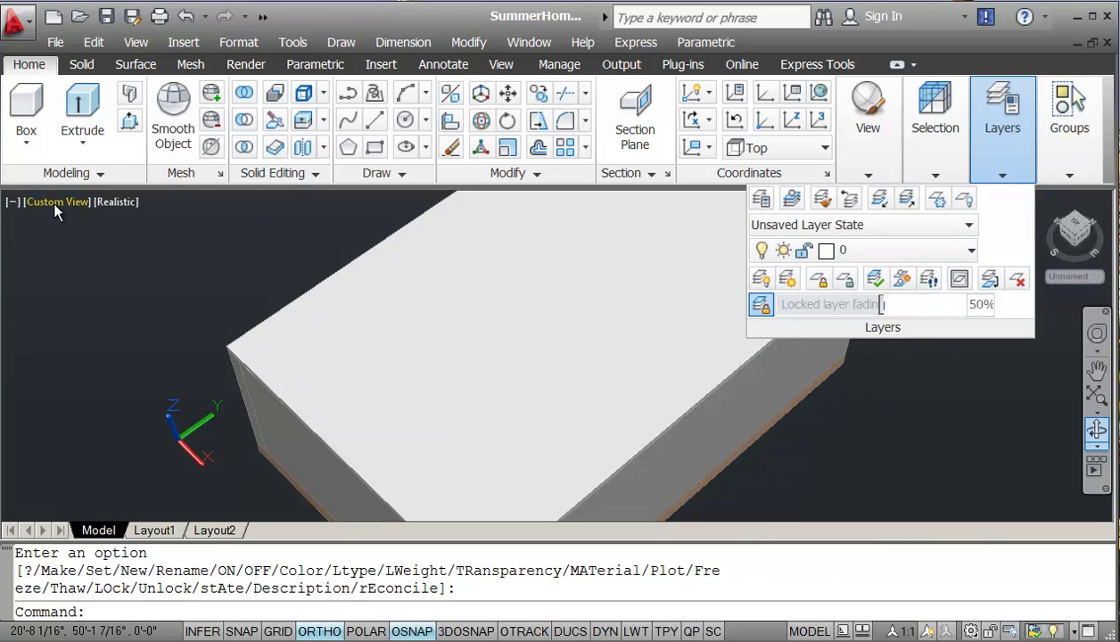
- Set the saved camera view Cam1 current in View Manager and apply it
click(52, 200)
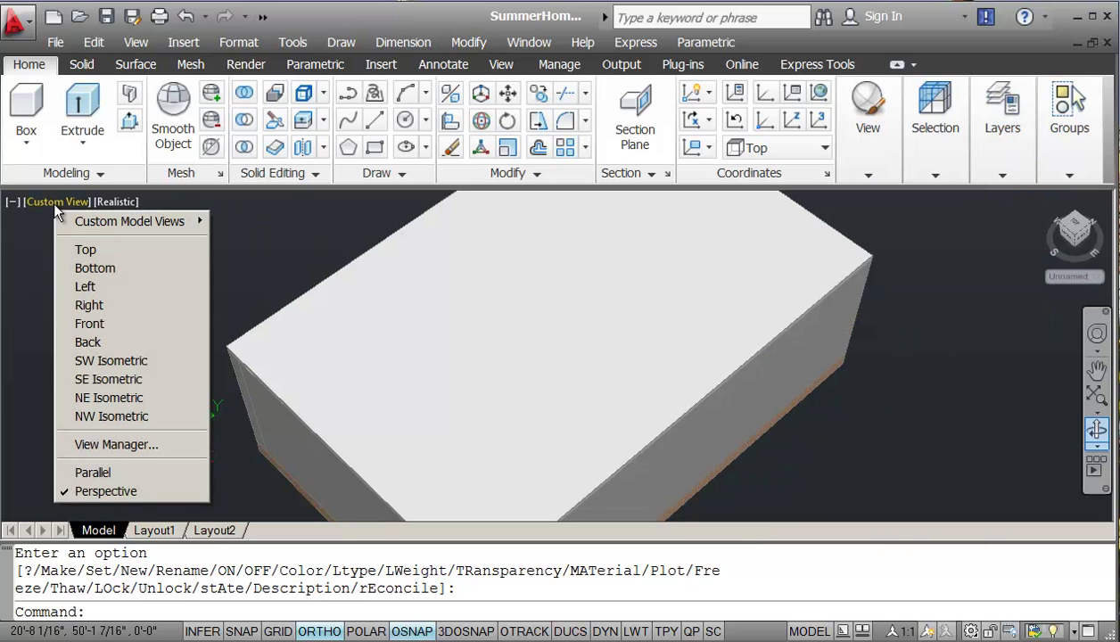
click(100, 443)
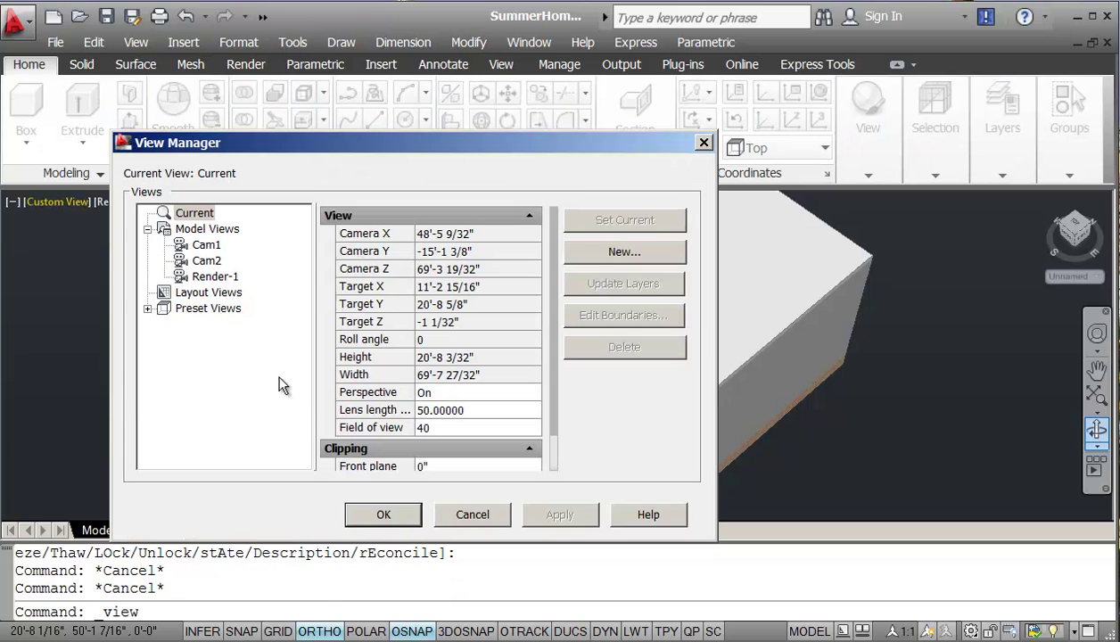
click(205, 244)
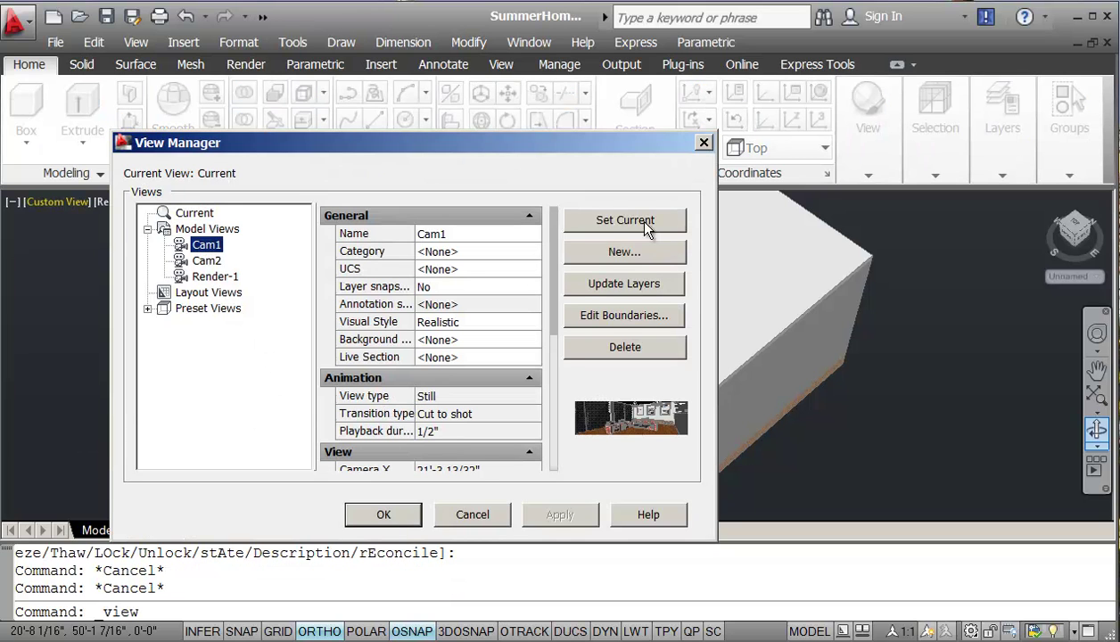
click(644, 225)
click(562, 515)
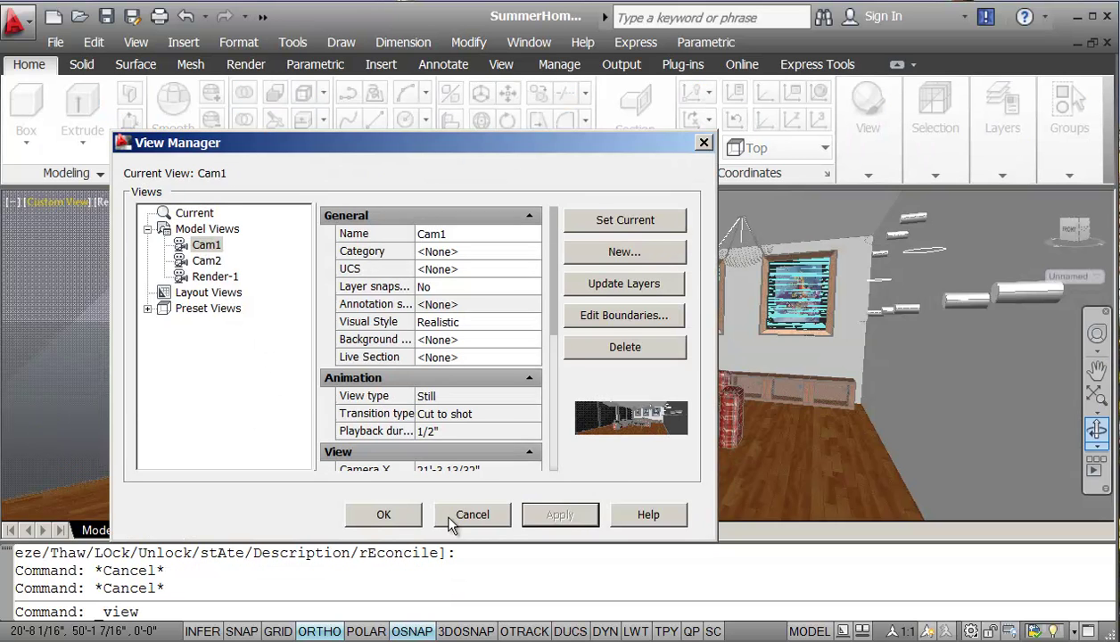
click(393, 513)
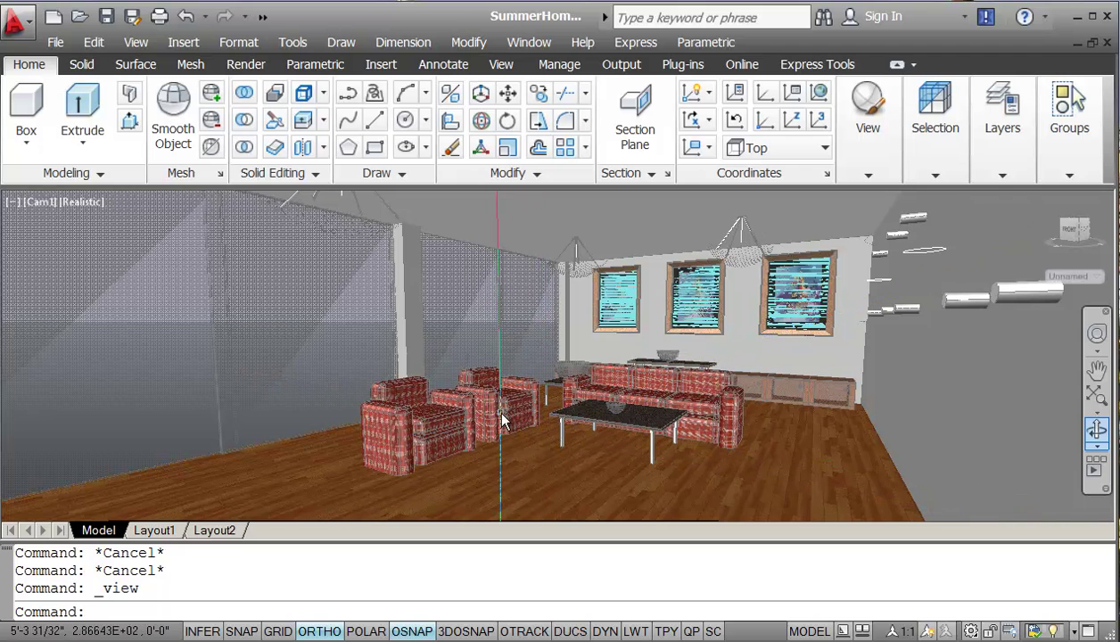
- Start a point light from the Render tab with default lighting turned off
click(246, 65)
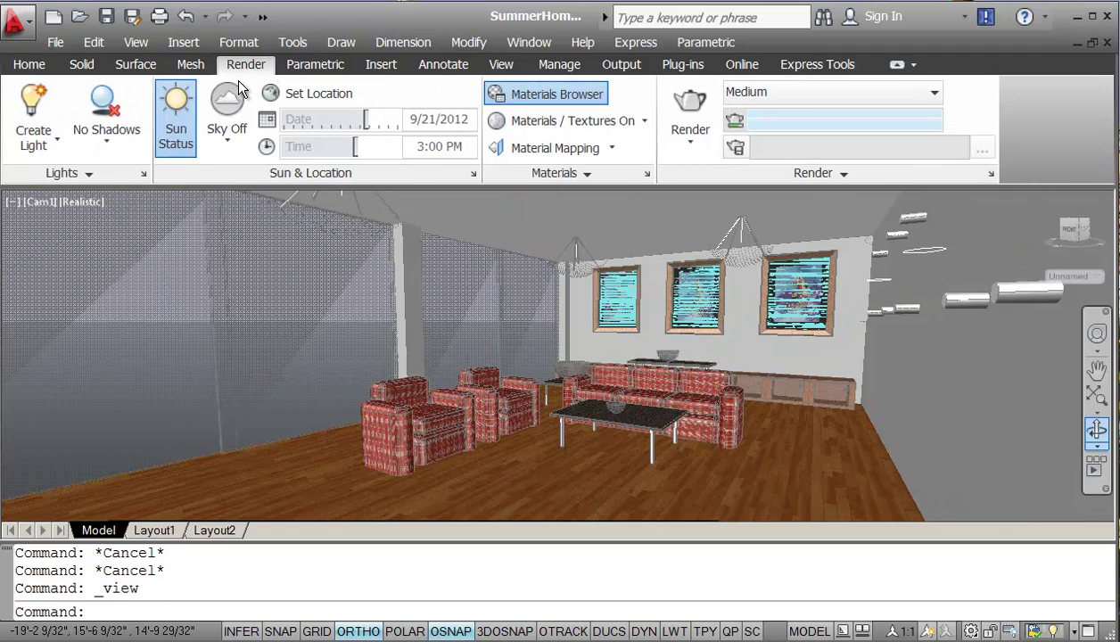
click(33, 145)
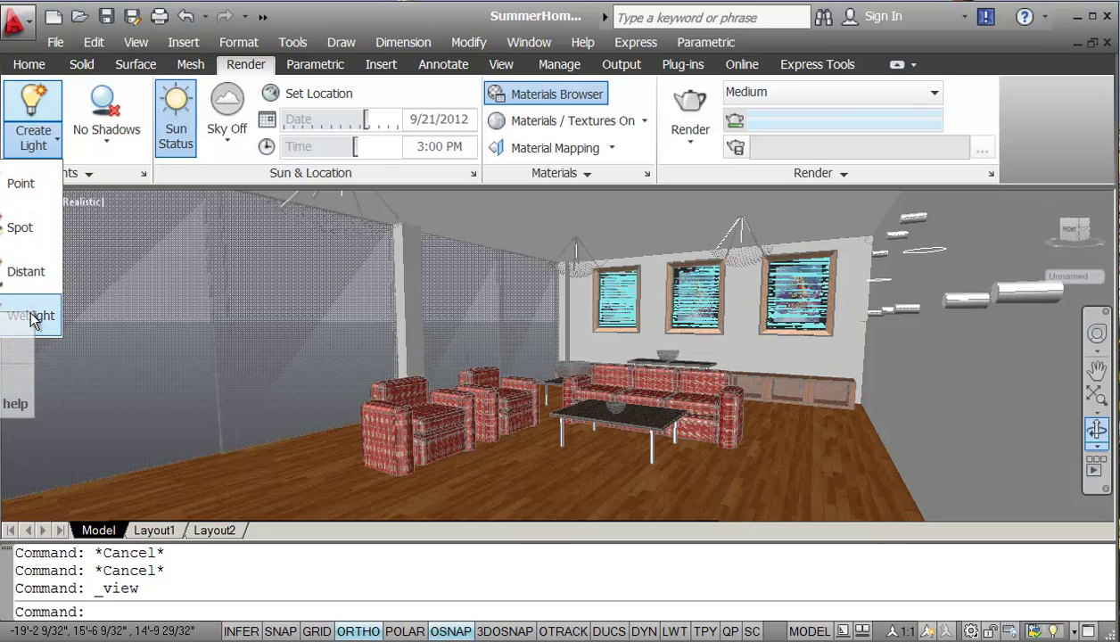
click(16, 185)
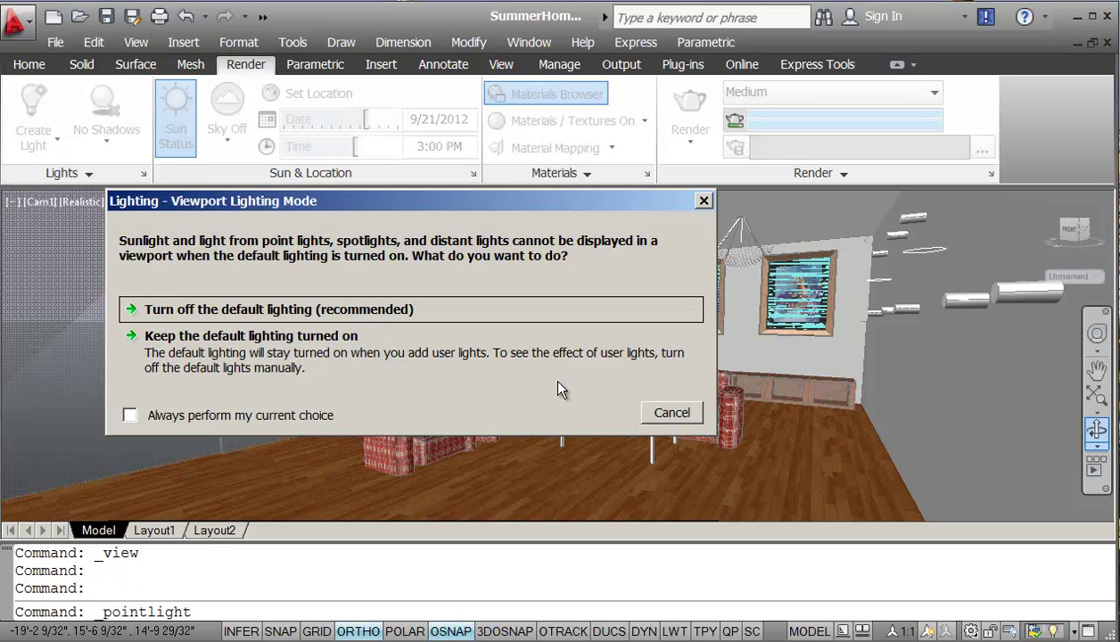
click(293, 312)
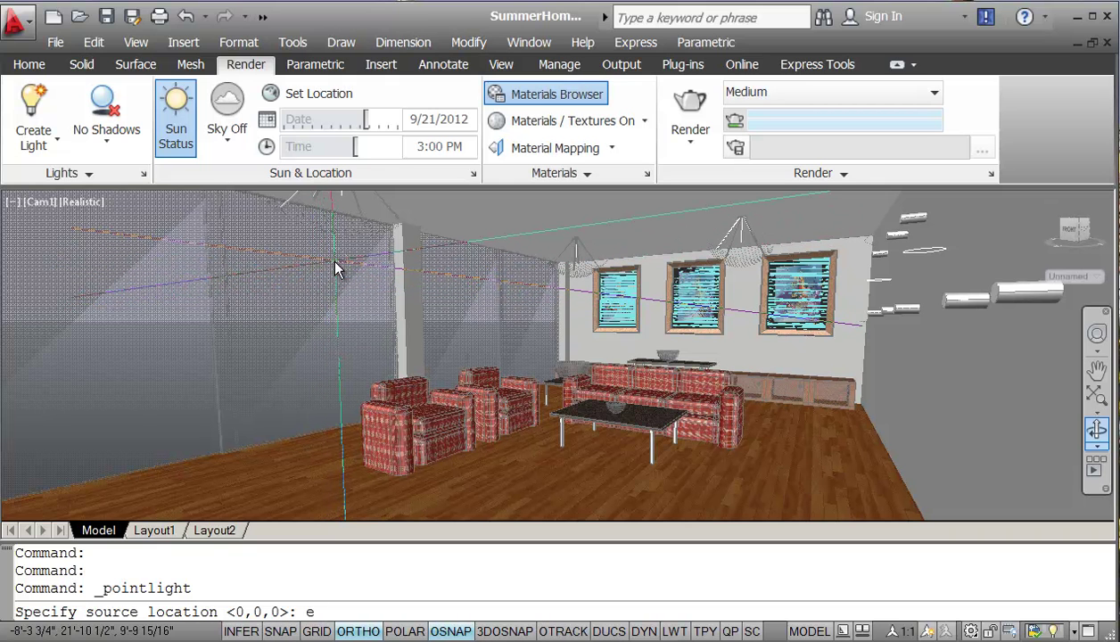
- Snap the point light to the ceiling corner above the left glass wall
text(end)
key(Return)
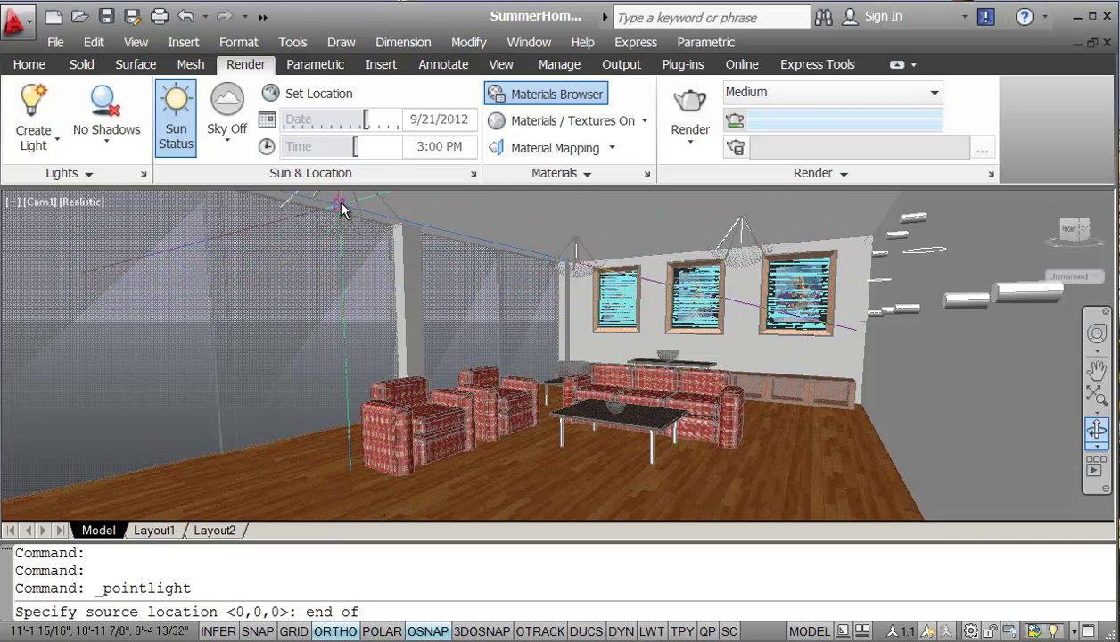
click(346, 199)
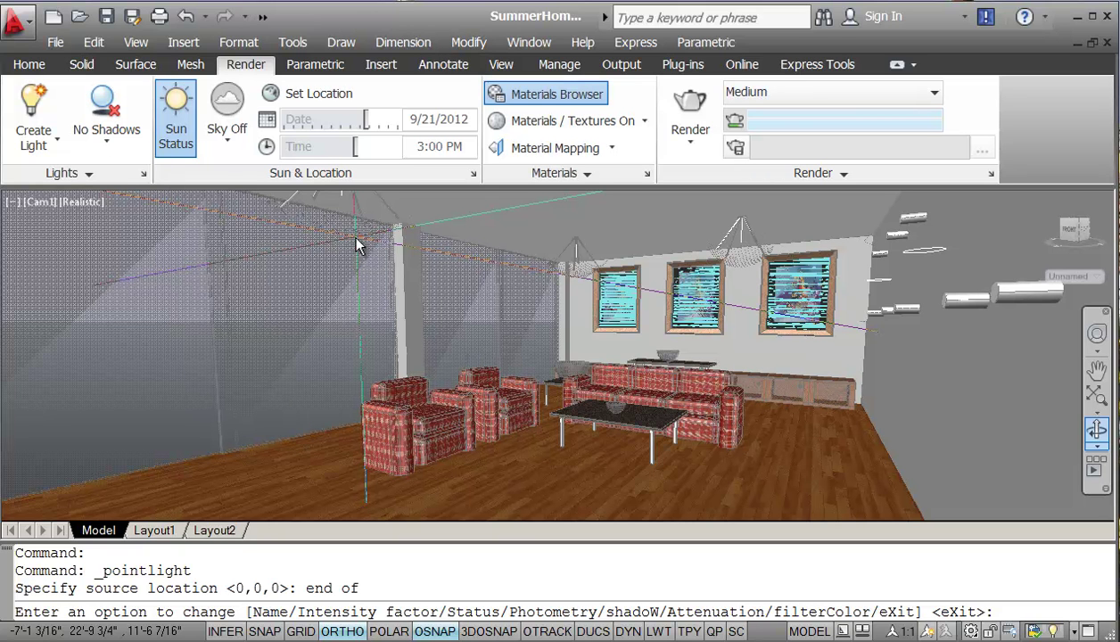
text(DL)
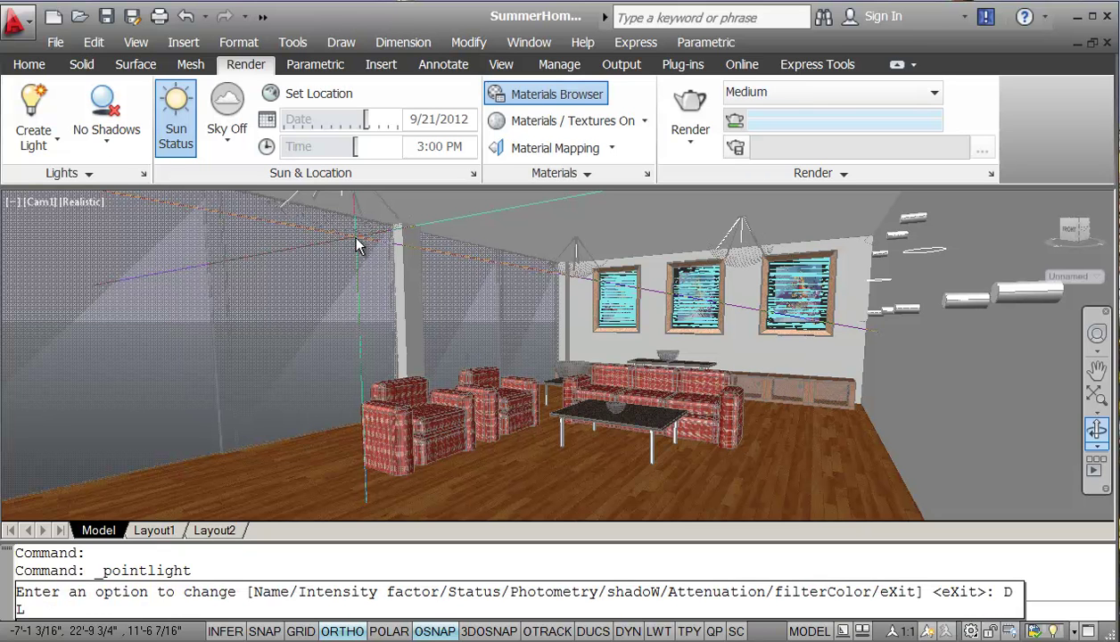
text(1)
key(Return)
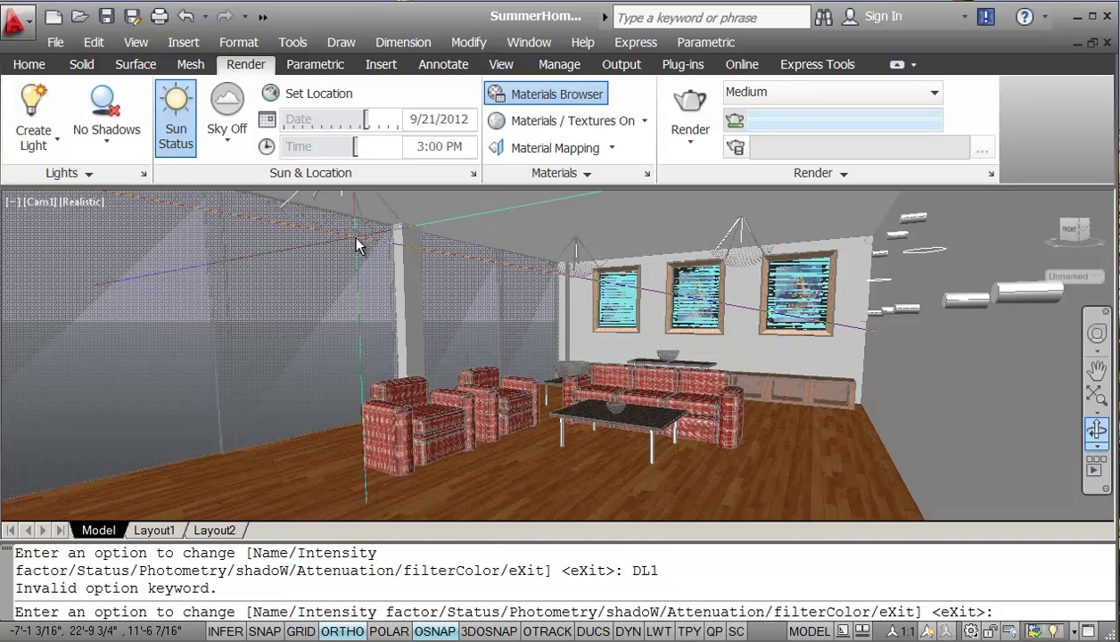
key(Return)
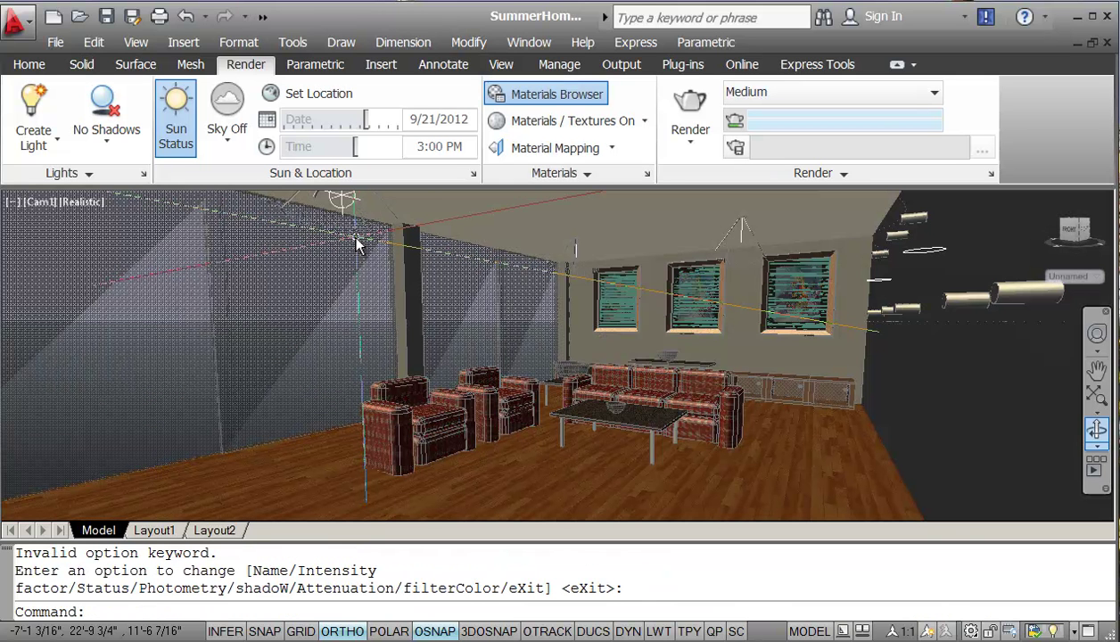
- Place point light DL2 at the ceiling corner just left of the left window
key(Return)
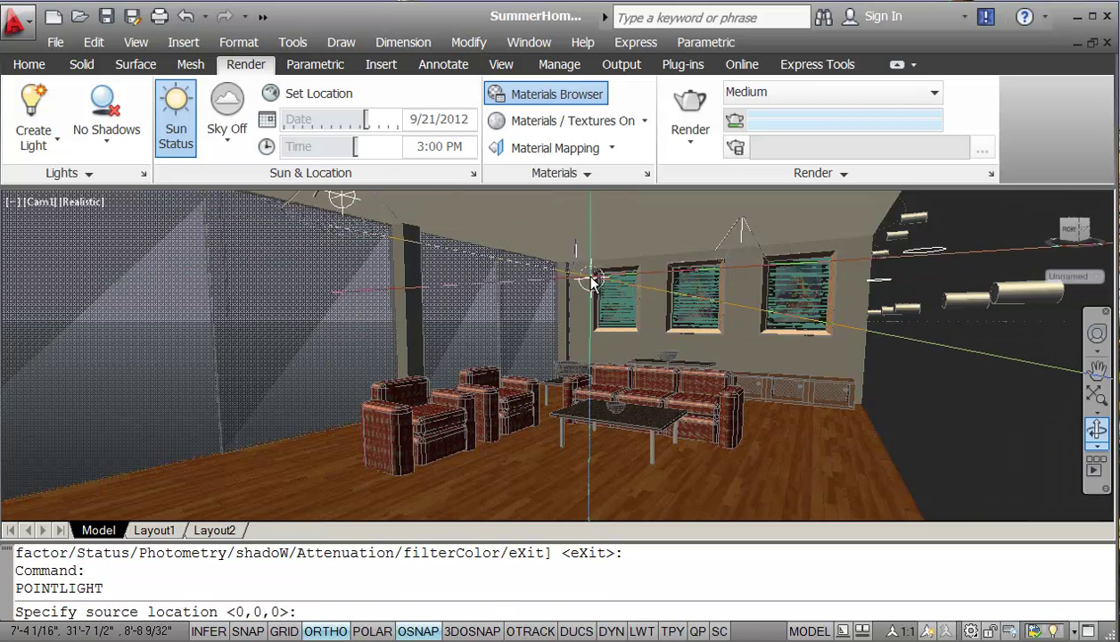
text(end)
key(space)
click(577, 270)
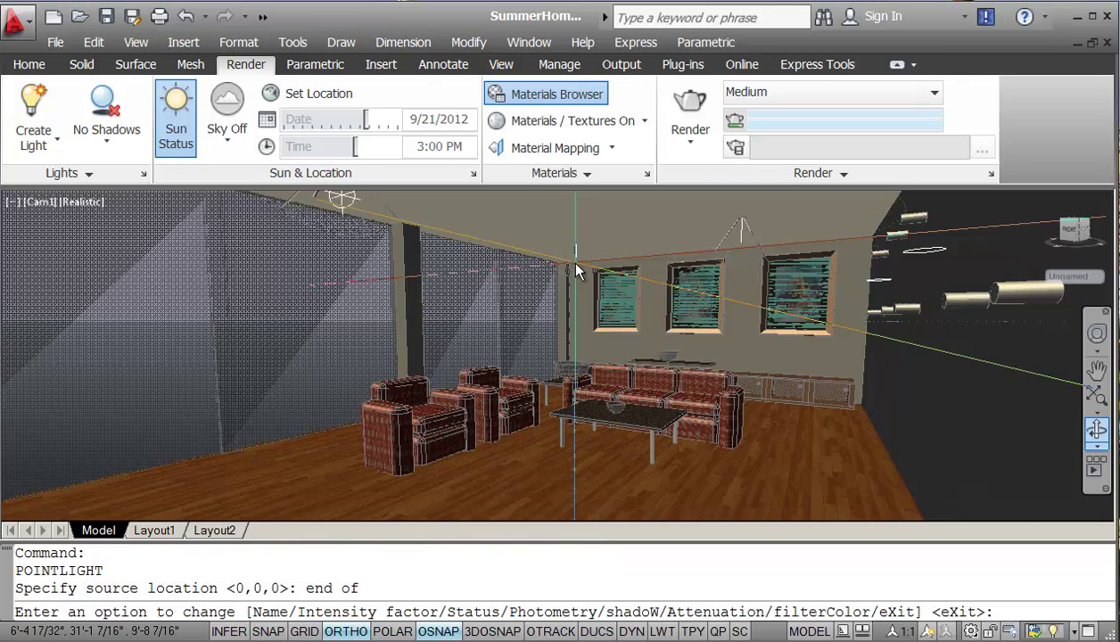
text(n)
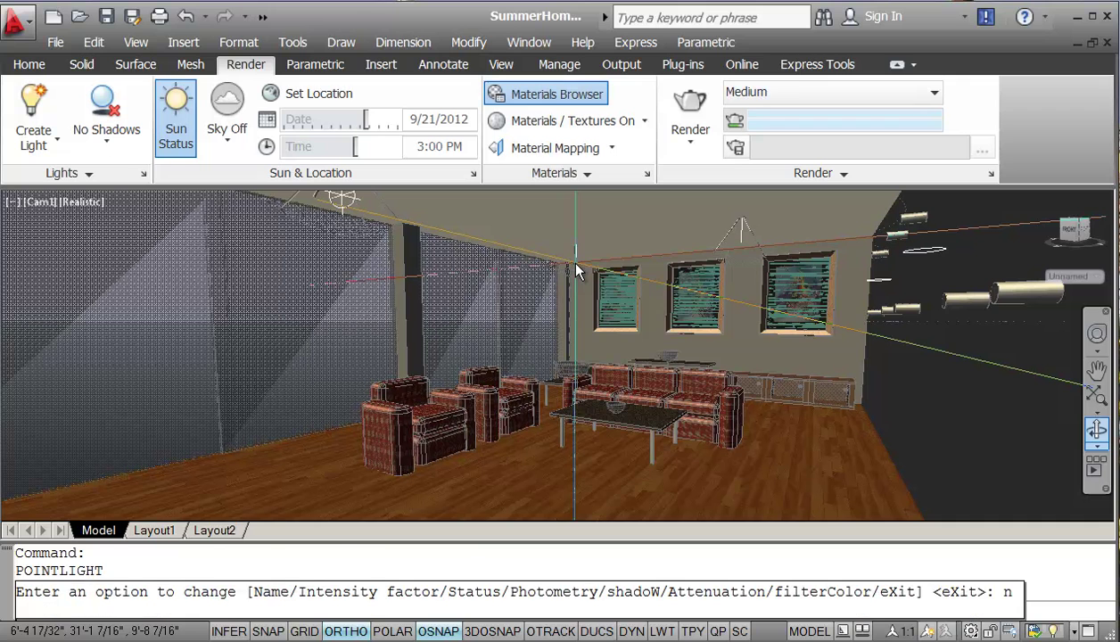
key(Return)
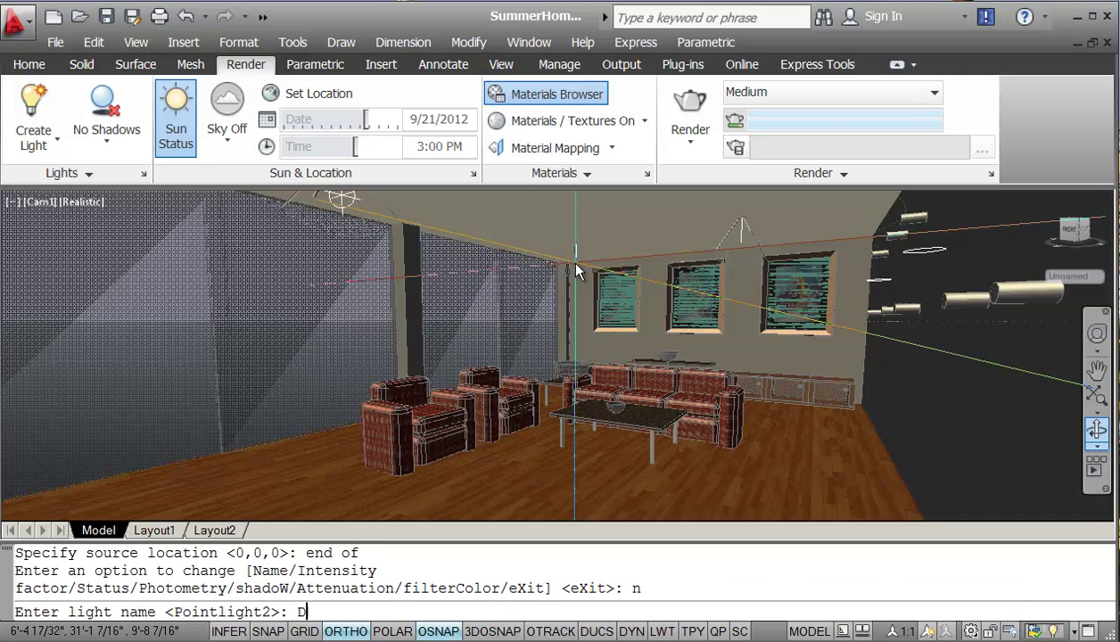
text(DL2)
key(Return)
key(Return)
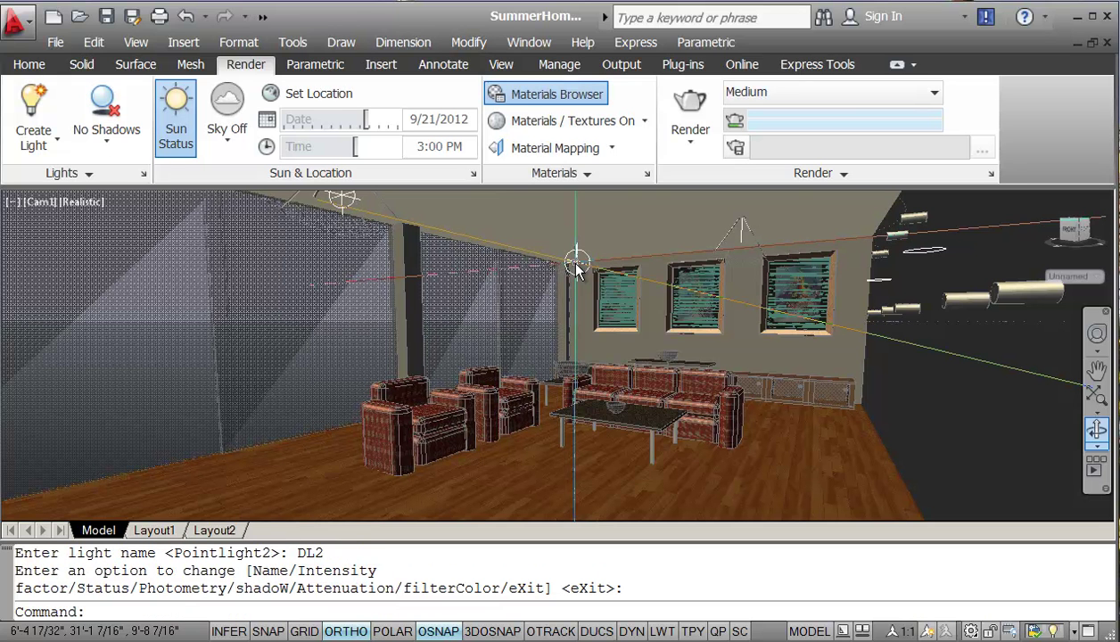
key(Return)
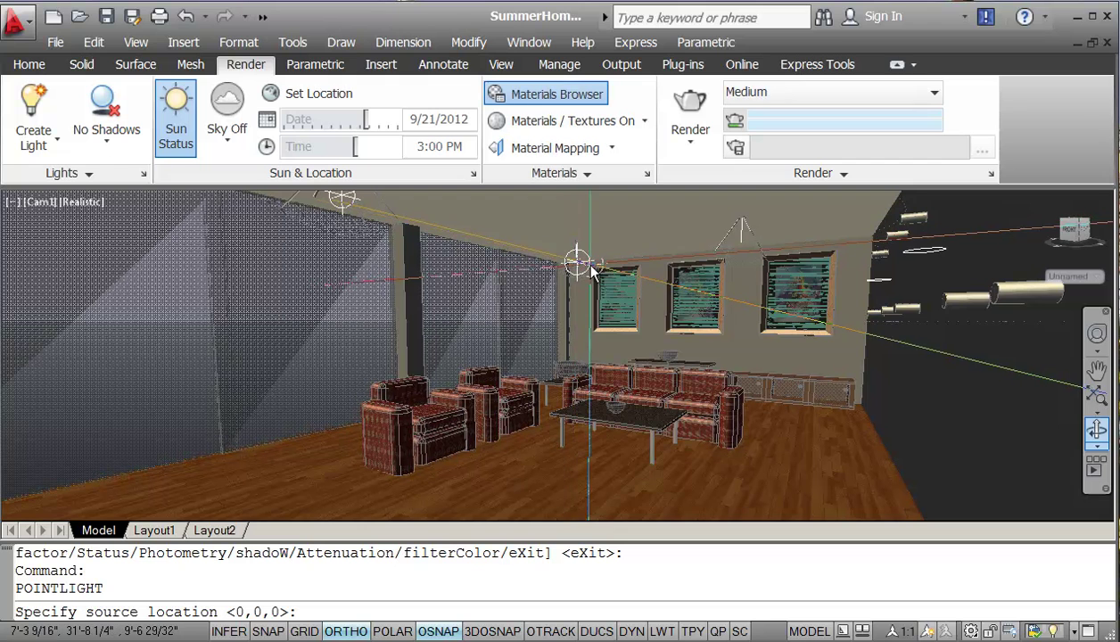
- Place point light DL3 at the hanging fixture on the room's right side
scroll(689, 300, up, 5)
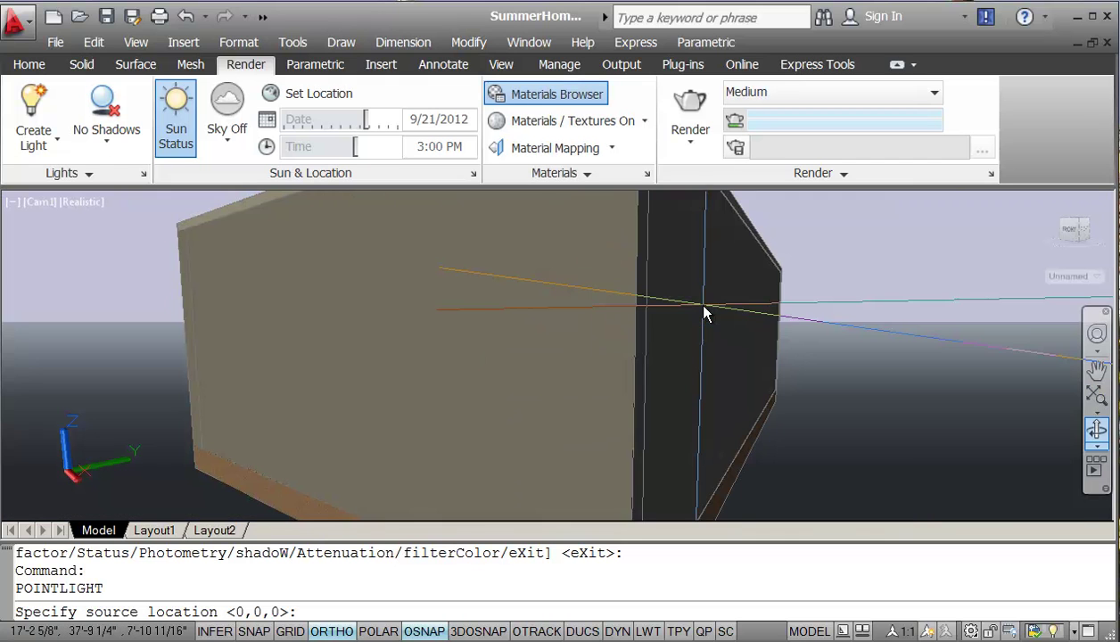
scroll(704, 306, down, 5)
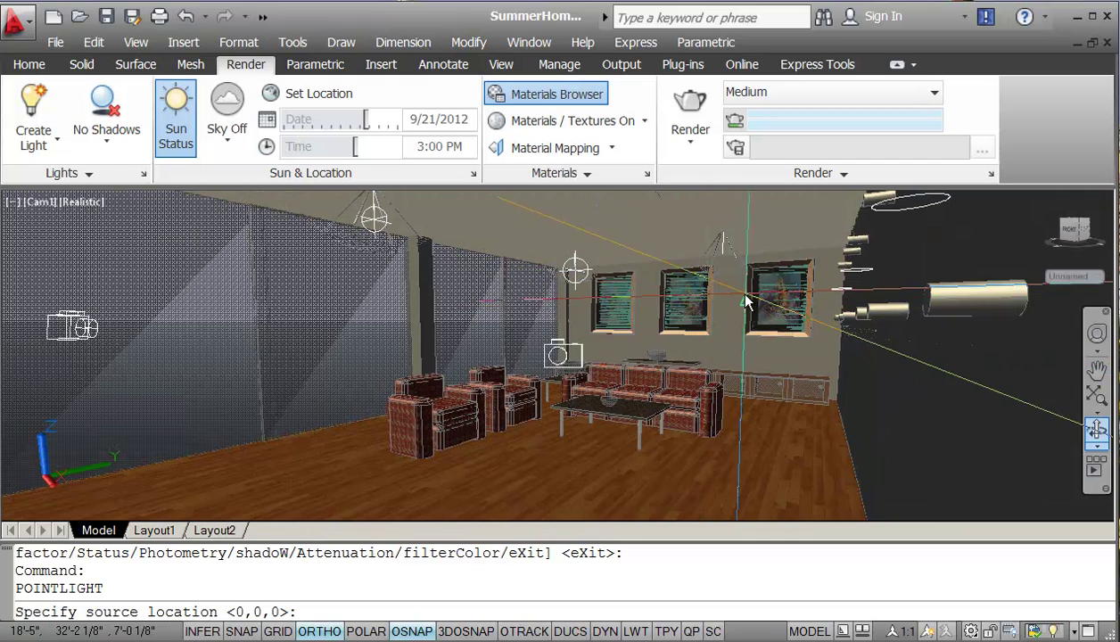
click(1097, 435)
drag(712, 405, 739, 425)
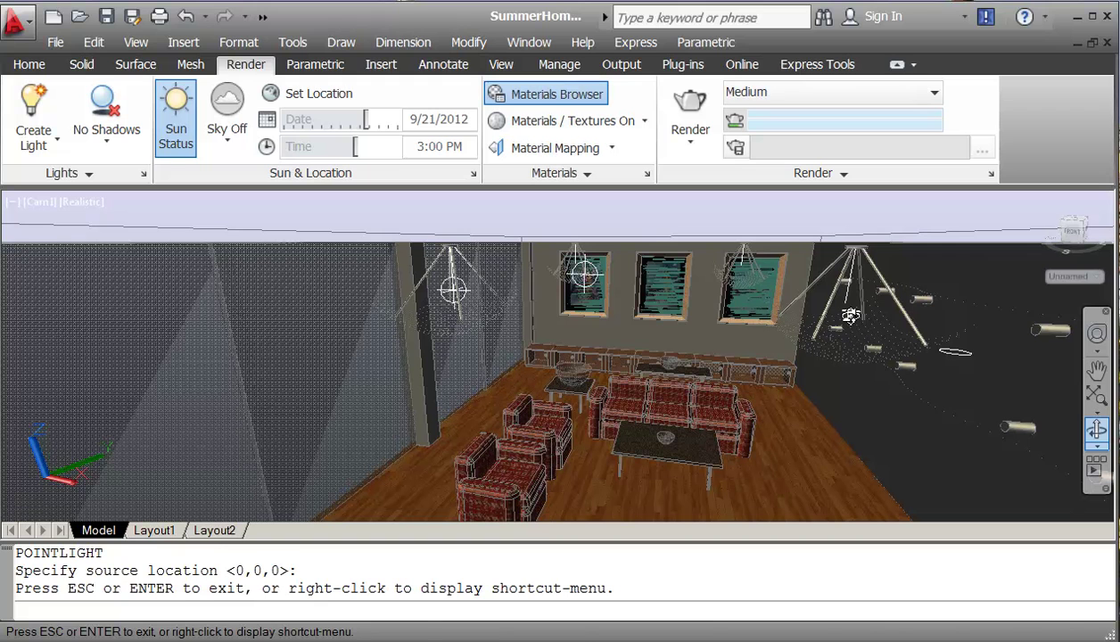
key(Escape)
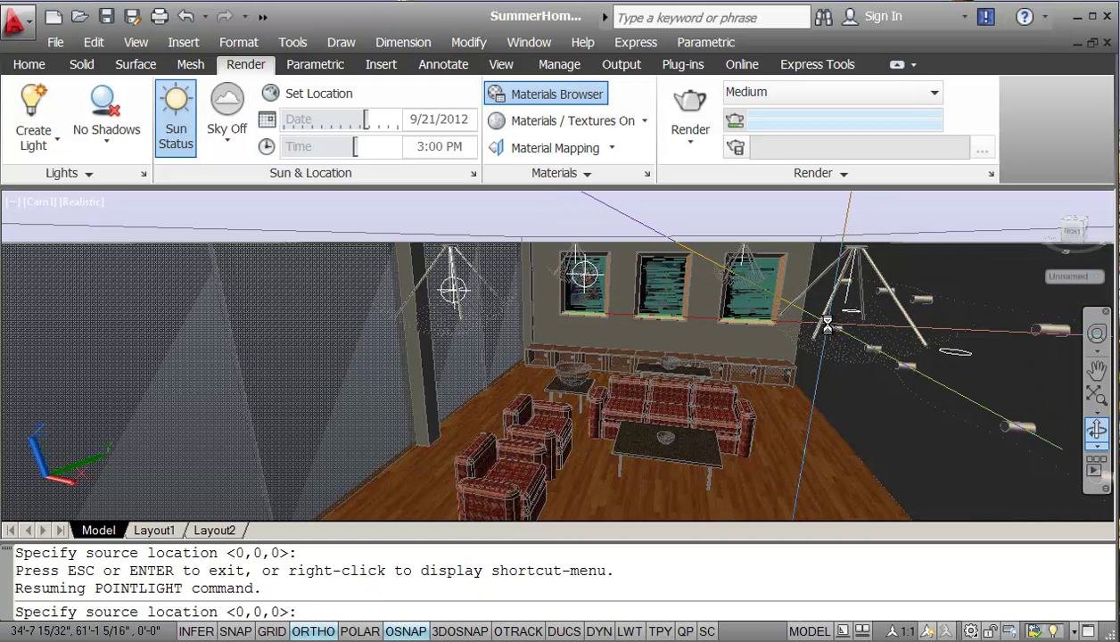
text(end)
key(space)
click(841, 304)
text(n)
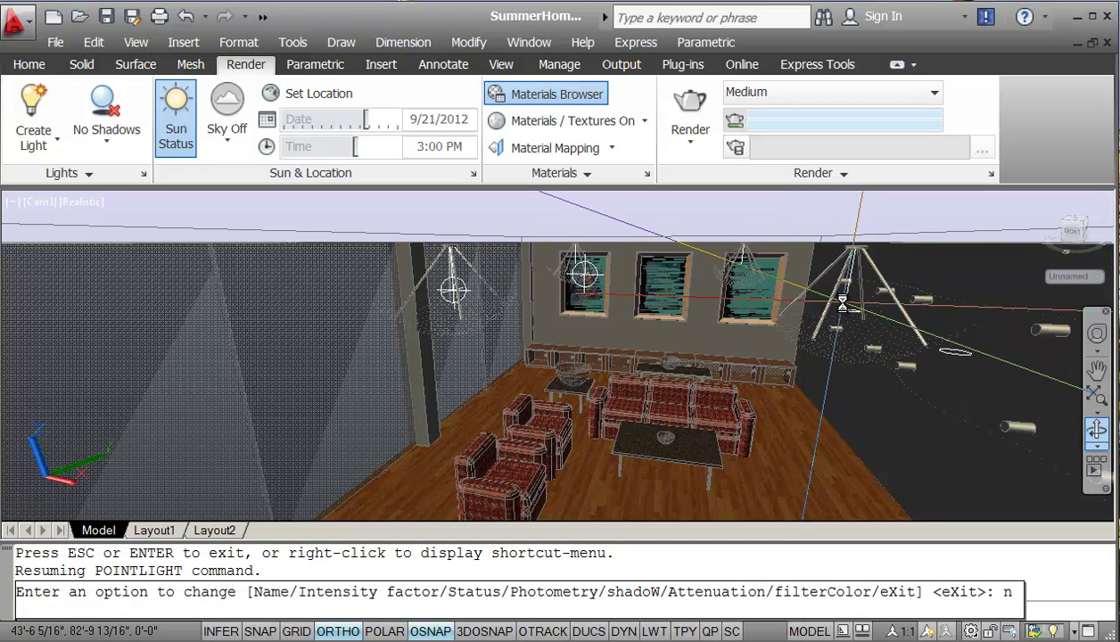
key(Return)
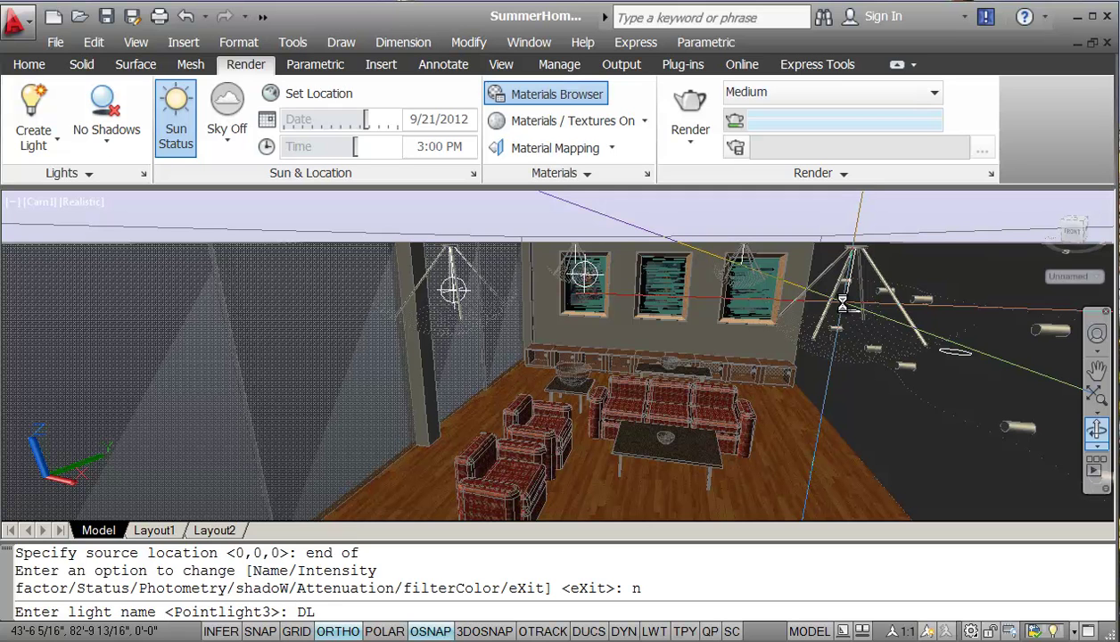
text(DL3)
key(Return)
key(Return)
key(Return)
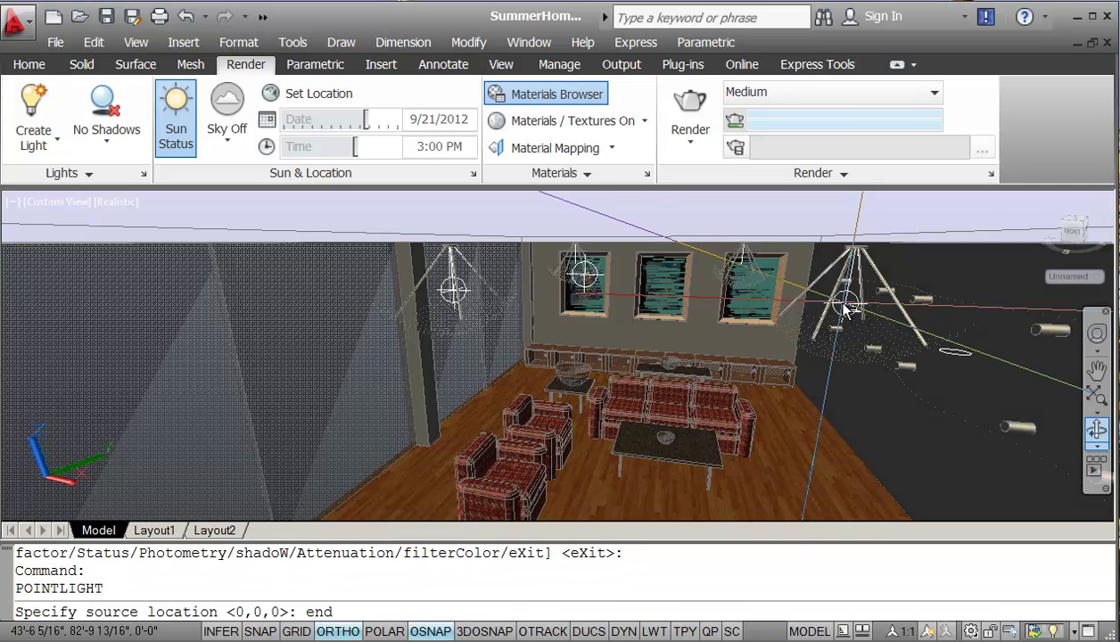
- Place point light DL4 at the hanging fixture above the right-hand window
text(end)
key(Return)
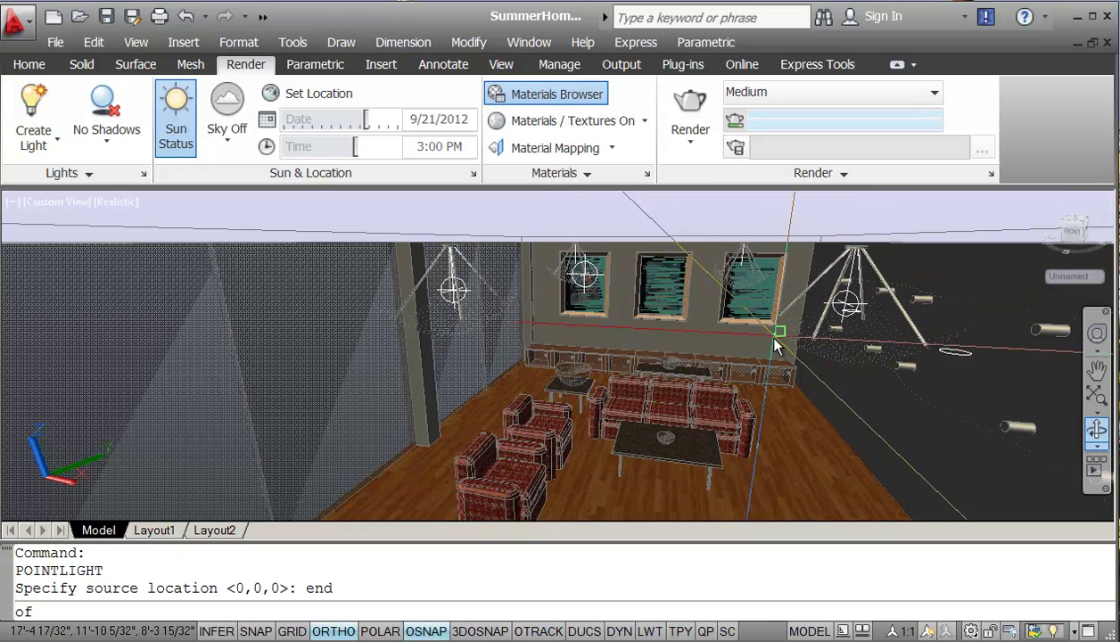
click(742, 272)
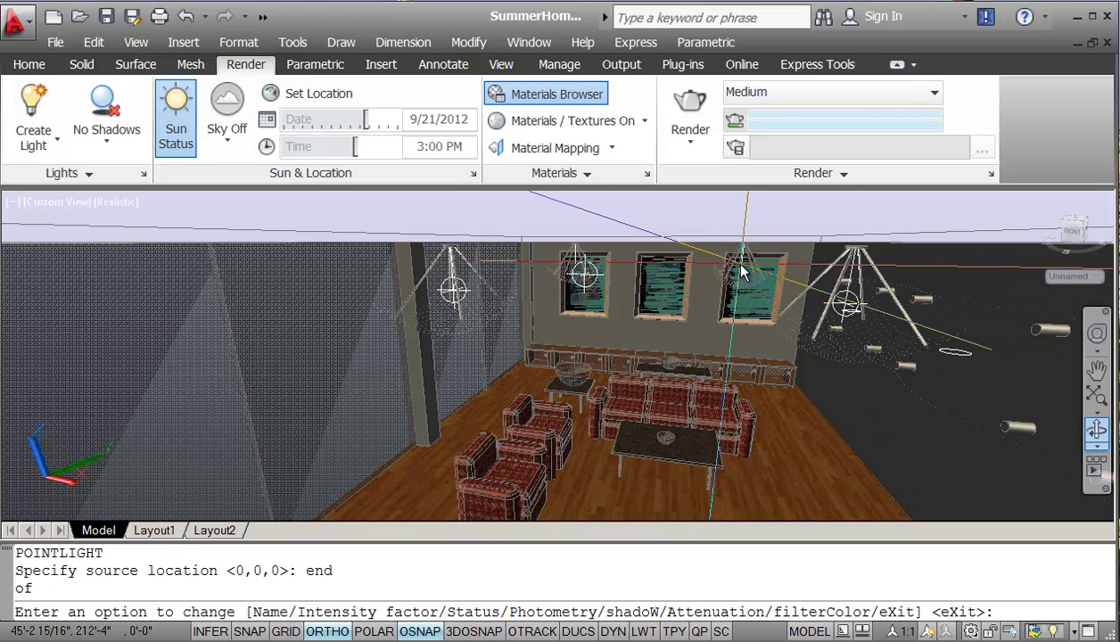
text(n)
key(Return)
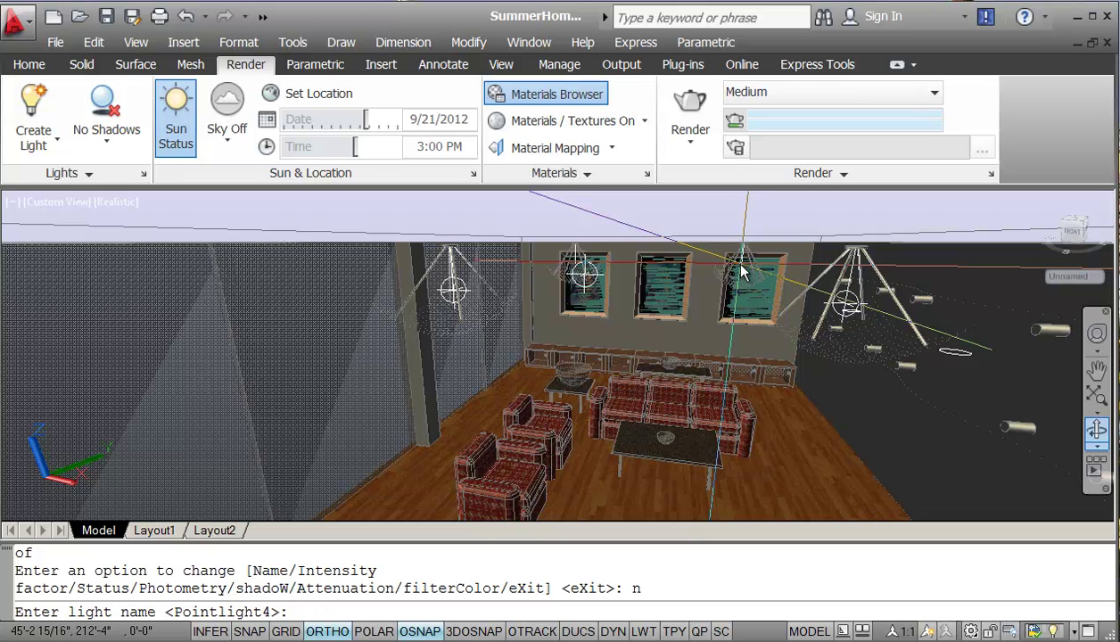
text(DL4)
key(Return)
key(Return)
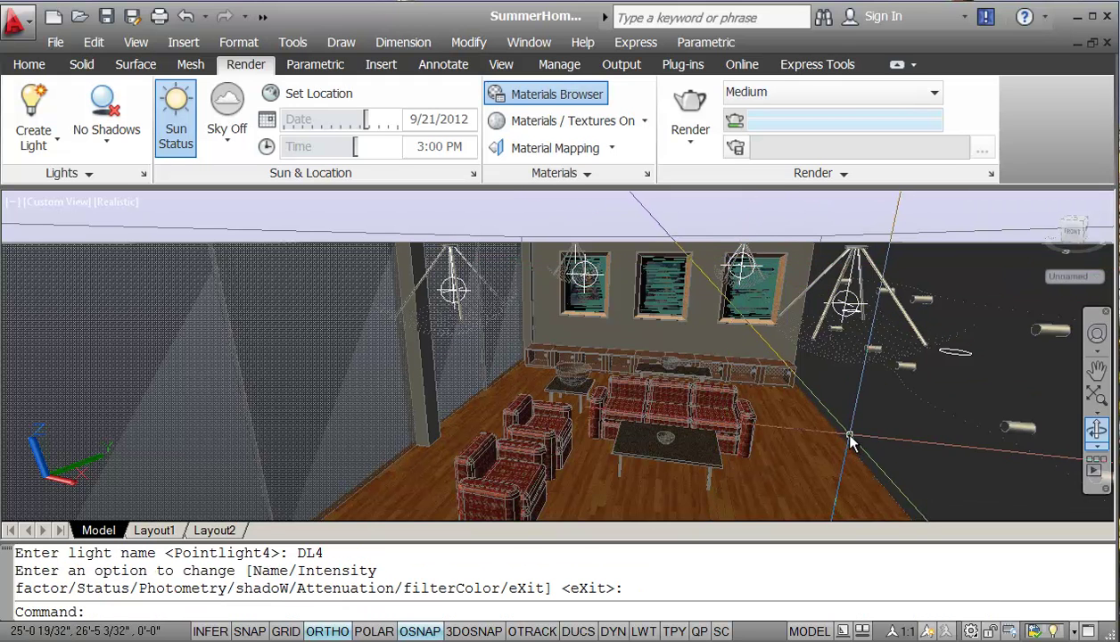
scroll(833, 444, down, 3)
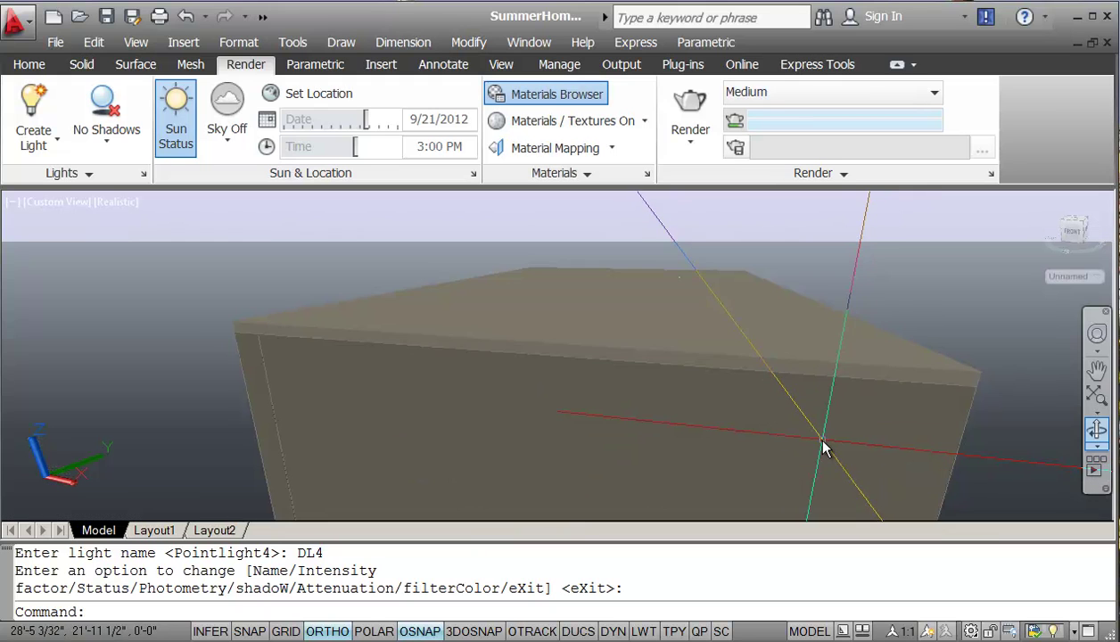
scroll(822, 449, up, 3)
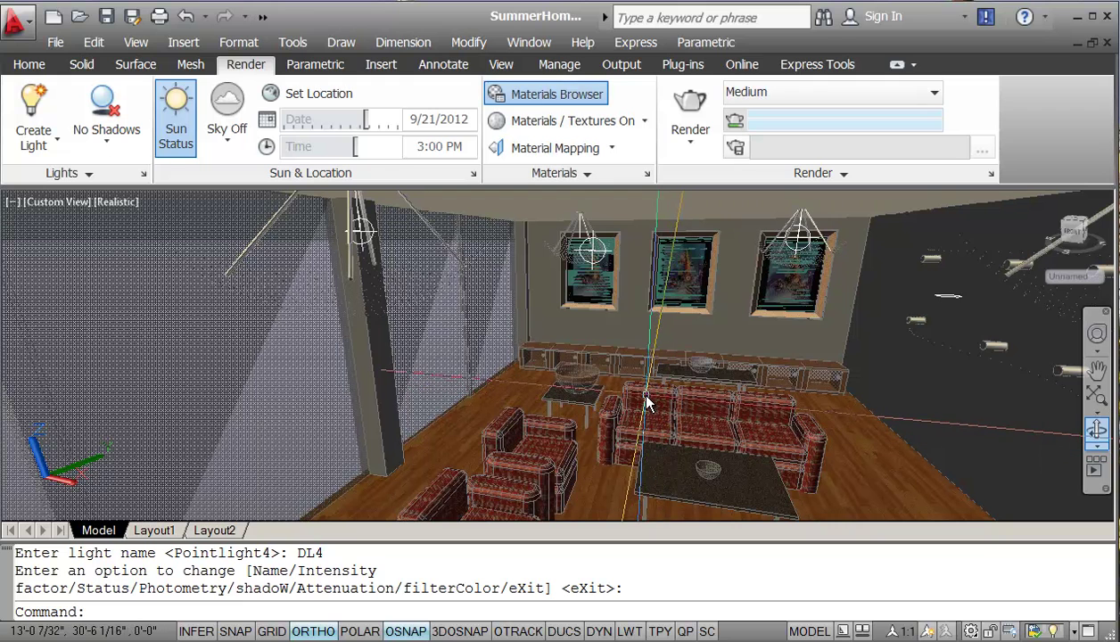
text(p)
key(Return)
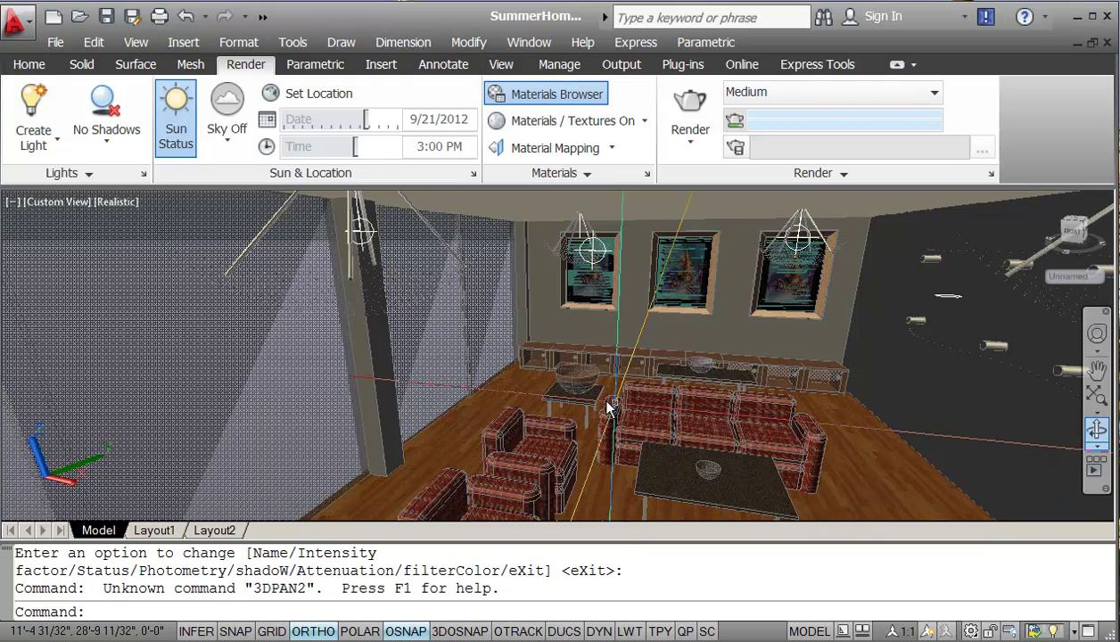
- Set the saved camera view Cam2 current in View Manager and apply it
click(49, 204)
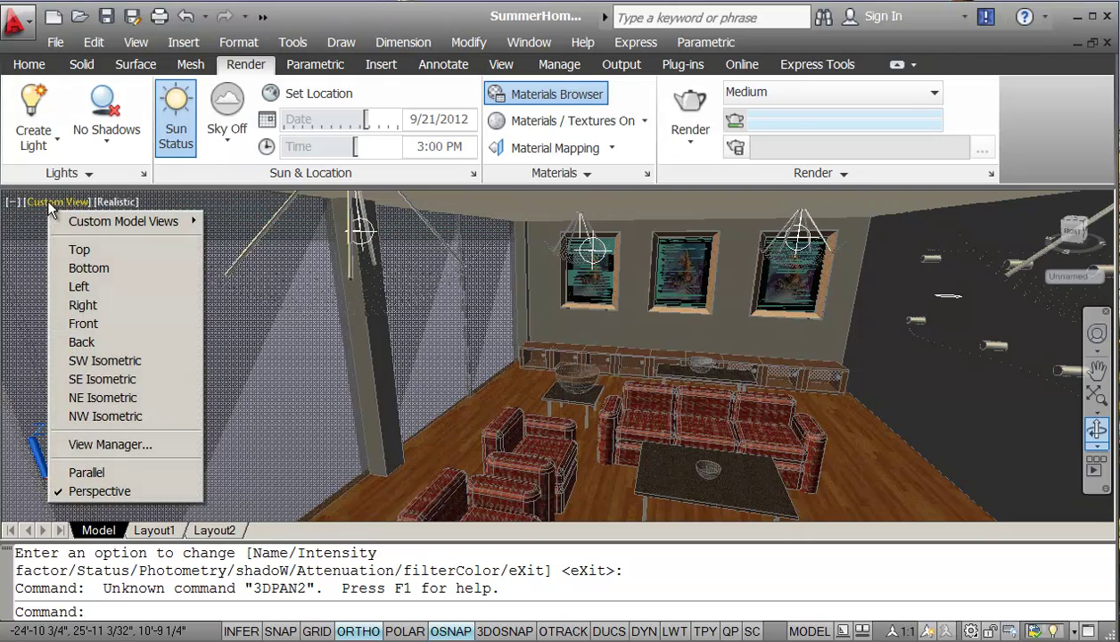
click(72, 446)
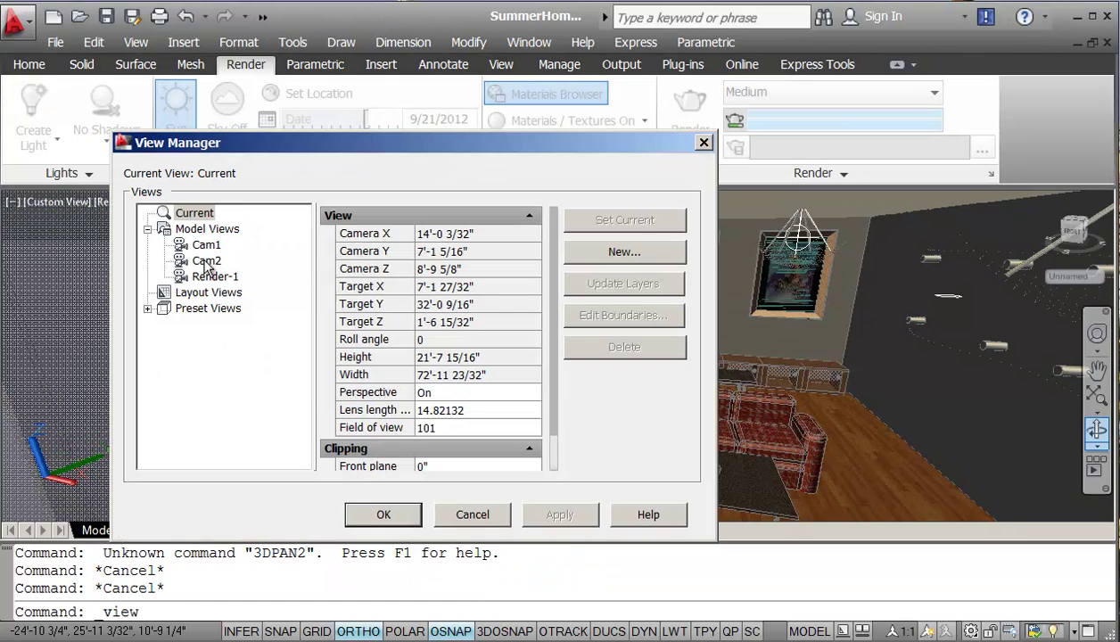
click(206, 260)
click(630, 222)
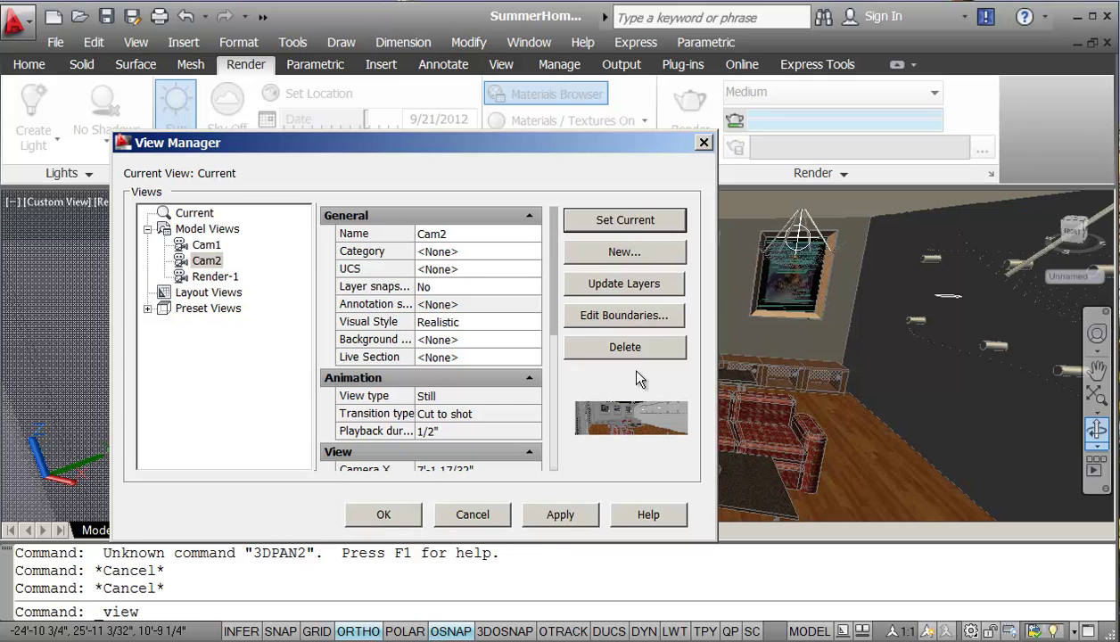
click(553, 517)
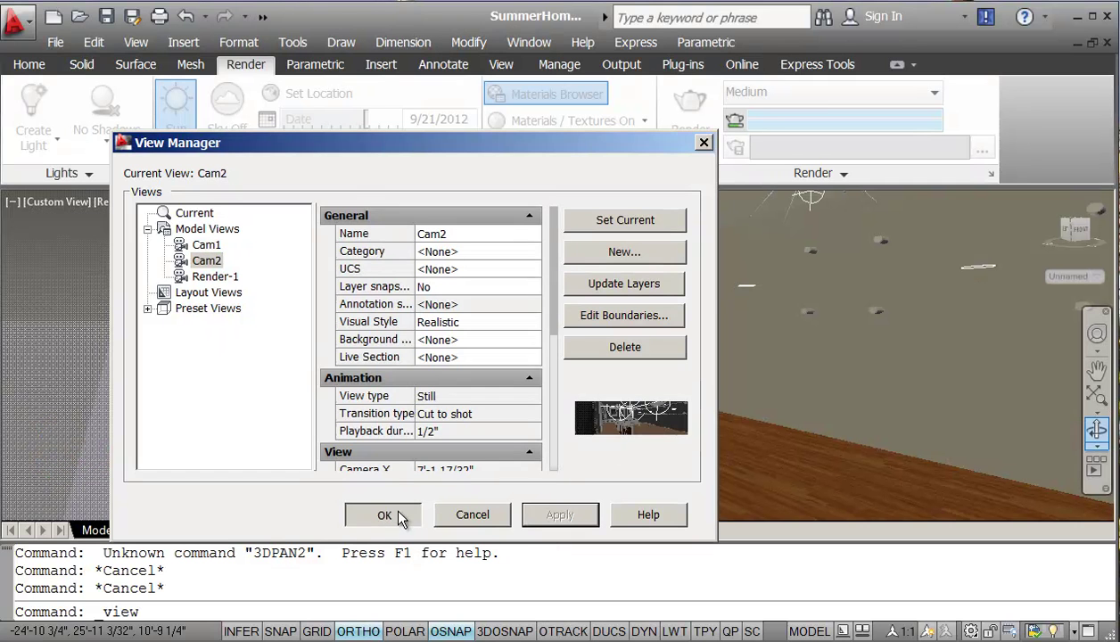
click(385, 515)
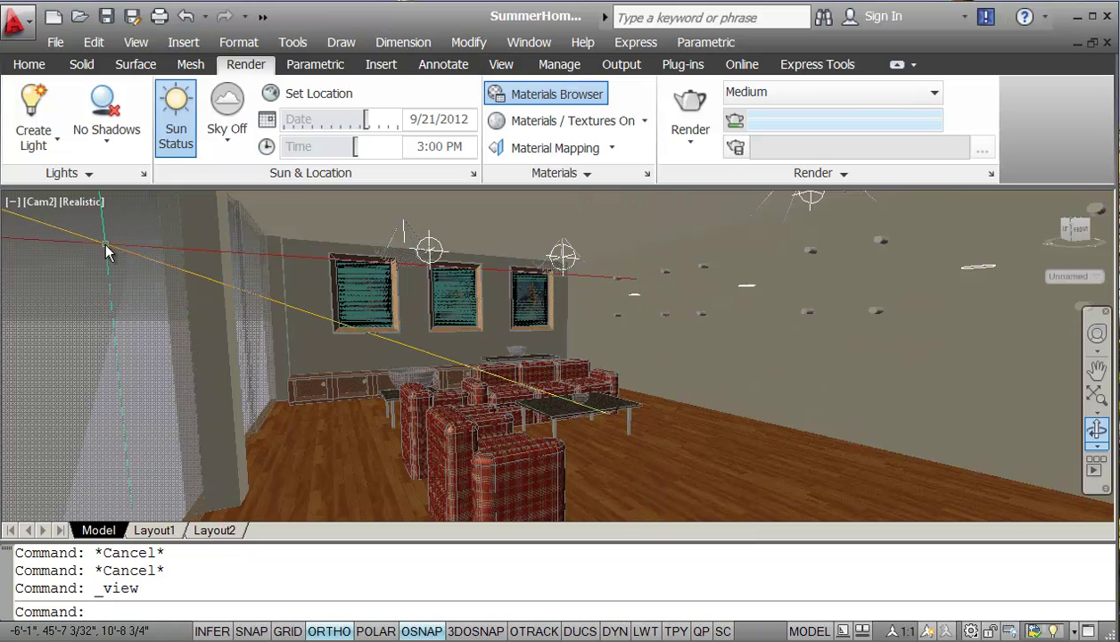
click(33, 139)
click(20, 227)
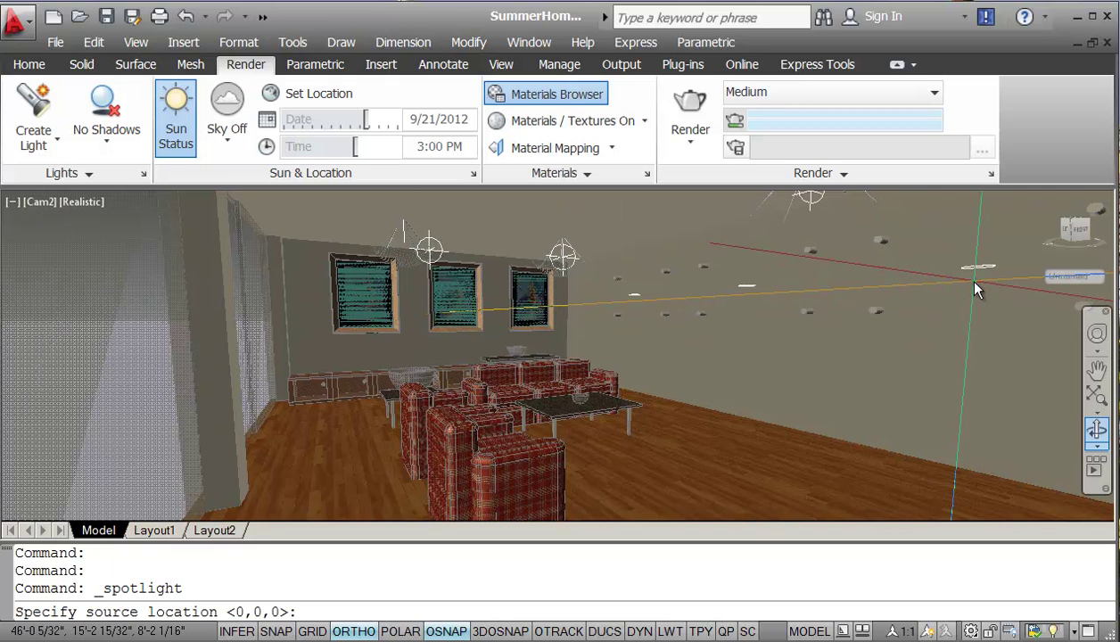
text(cen)
key(Return)
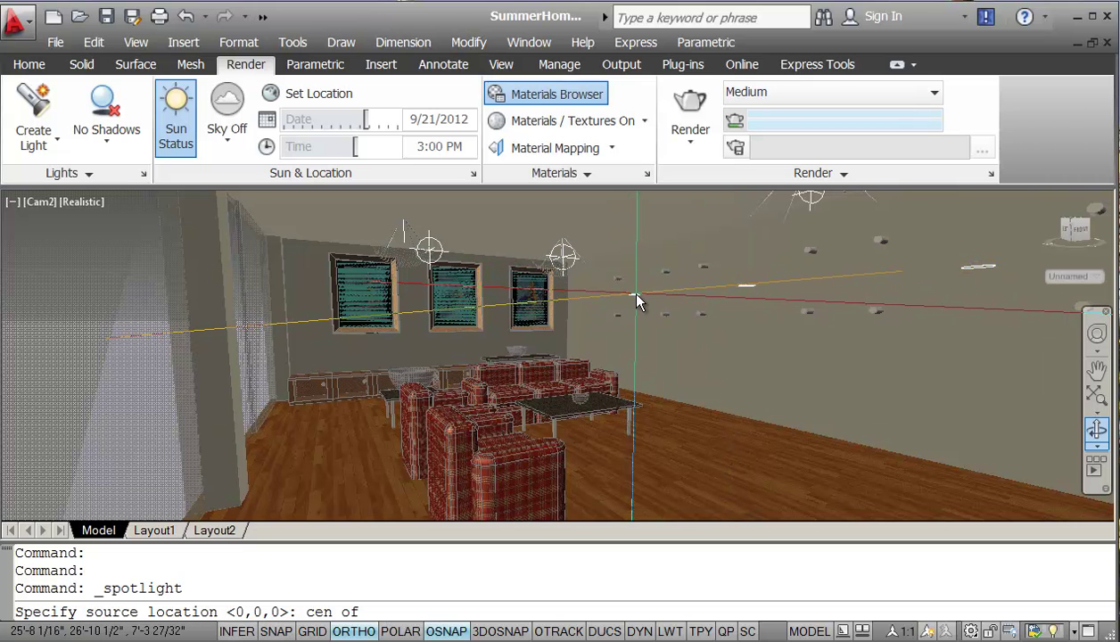
click(980, 270)
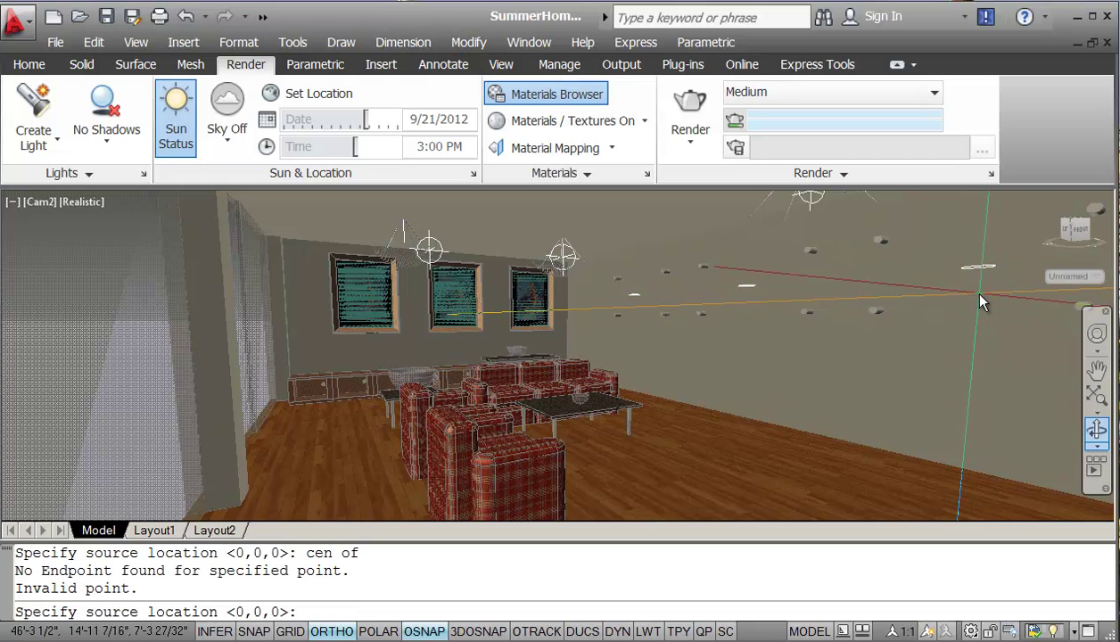
shift+middle_drag(980, 295, 937, 308)
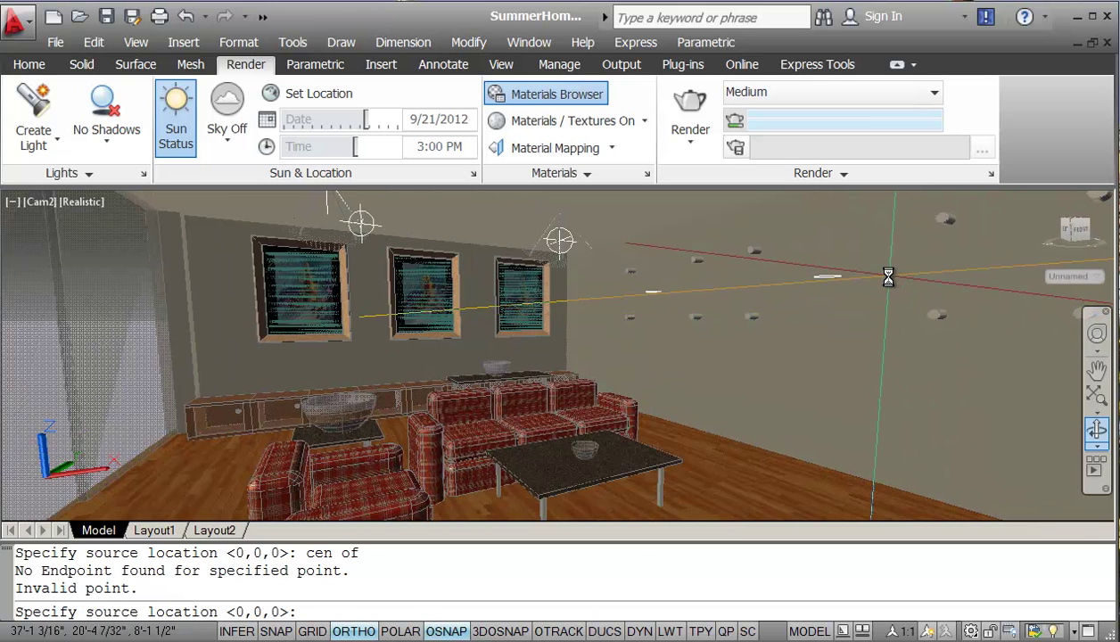
text(n)
key(Return)
click(826, 276)
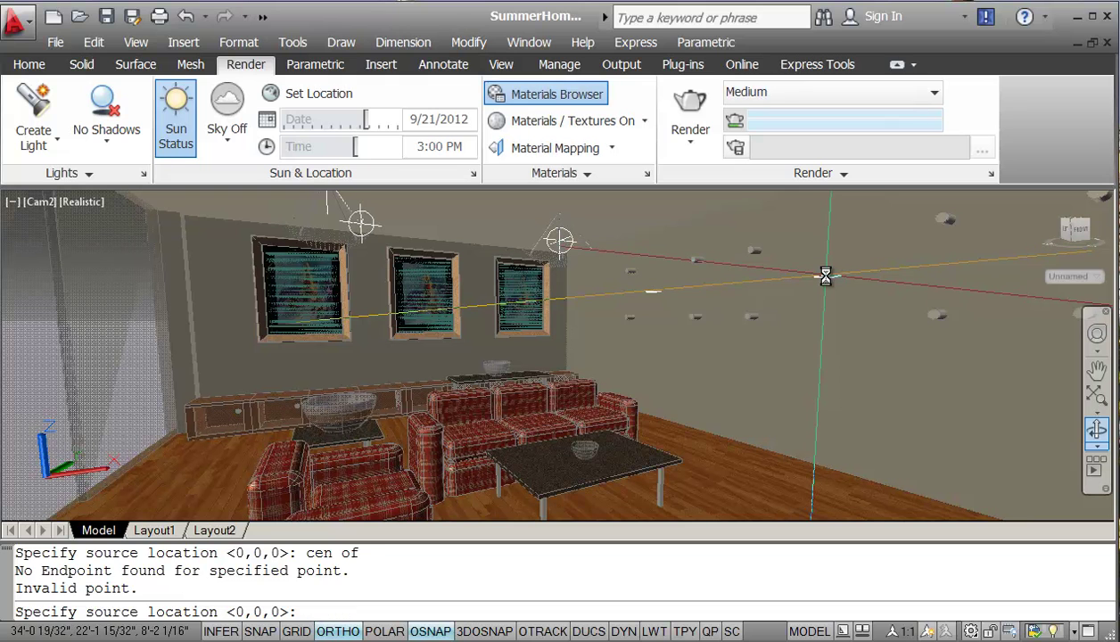
key(Escape)
key(Escape)
key(Escape)
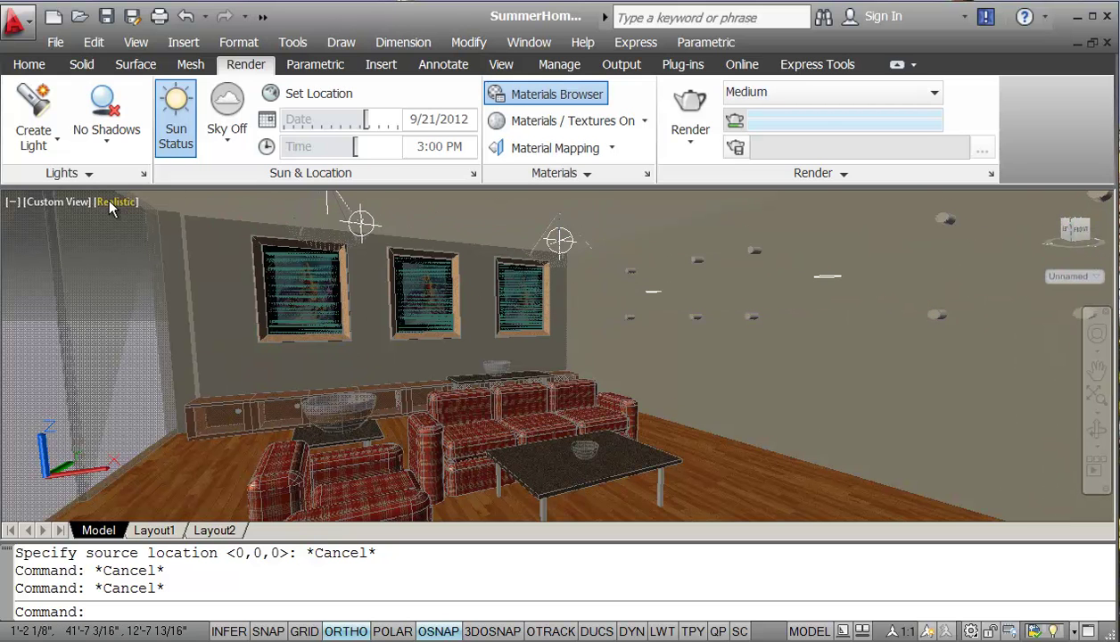
- Switch to the Top view and make the Ceiling layer current from the layer list
click(75, 203)
click(100, 249)
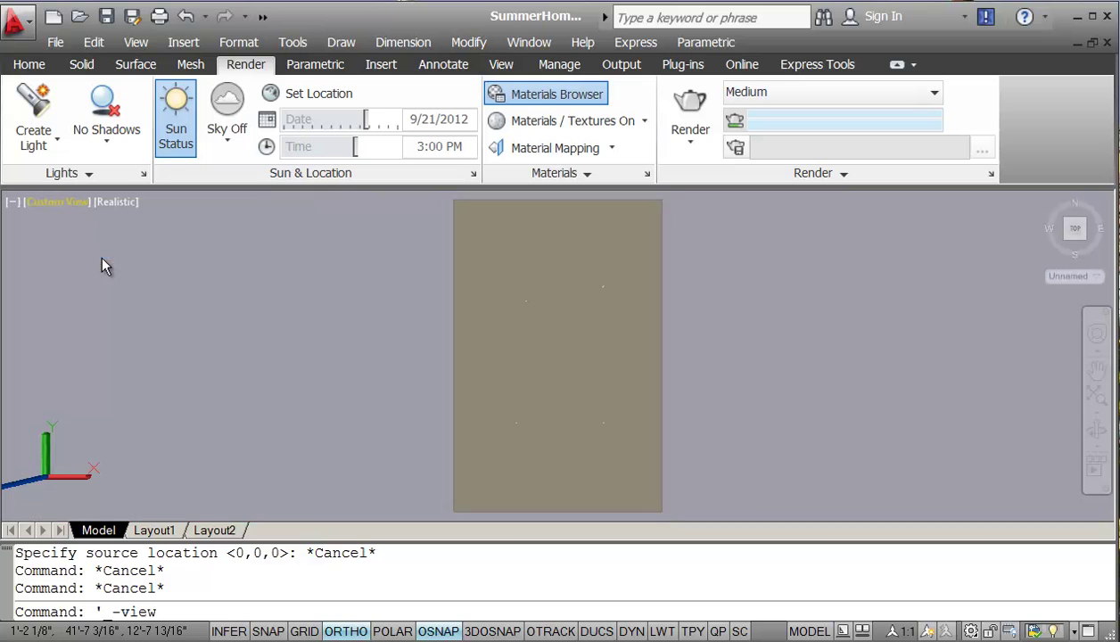
click(30, 67)
click(1004, 114)
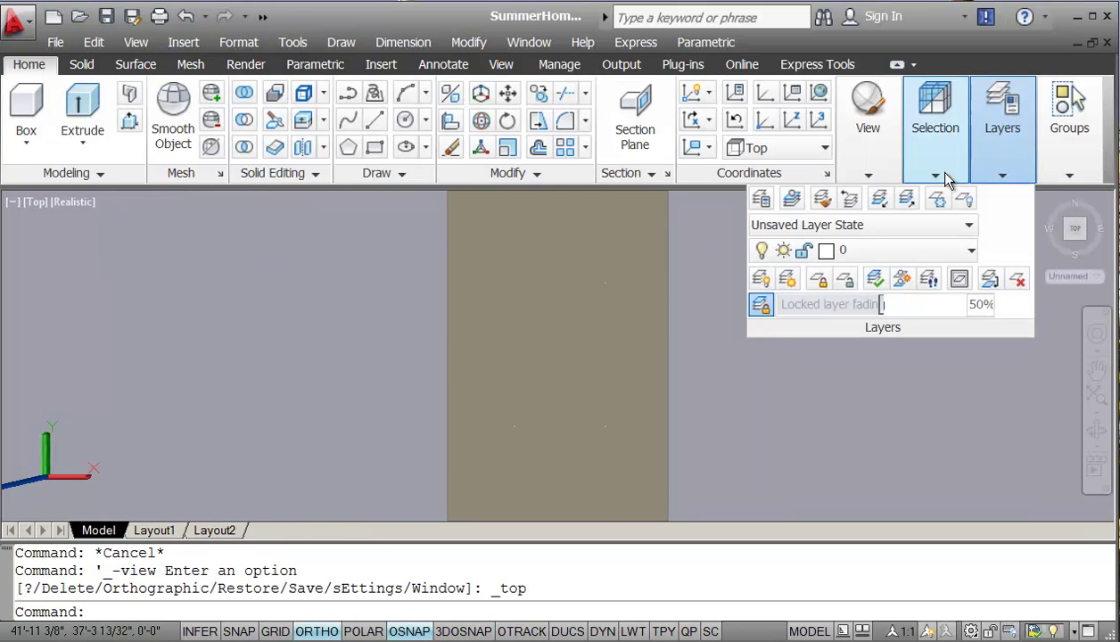
click(948, 252)
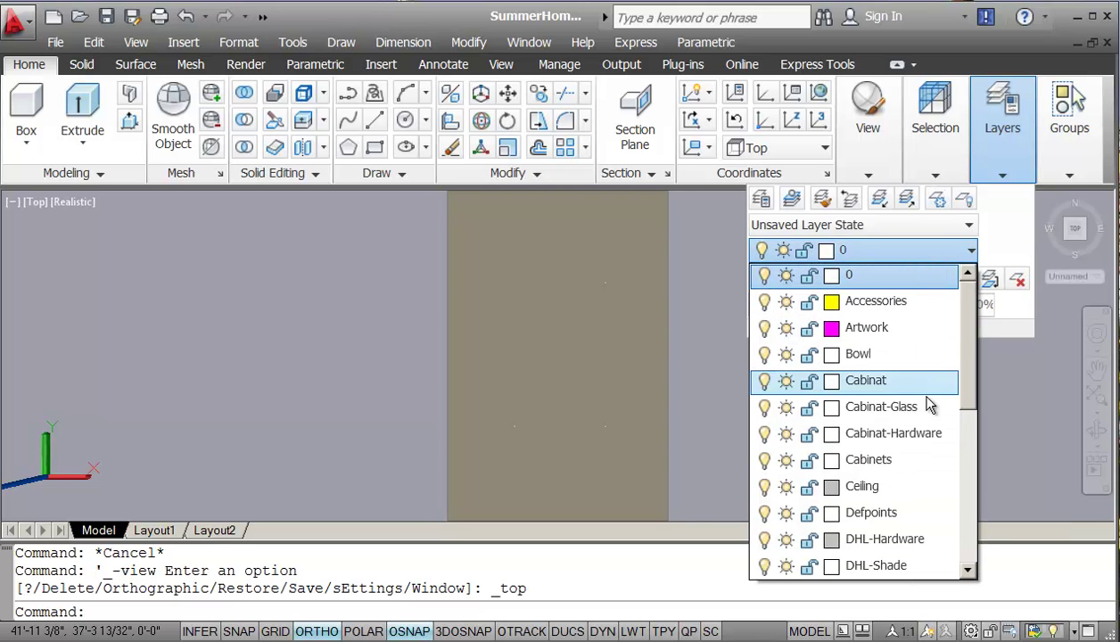
click(854, 487)
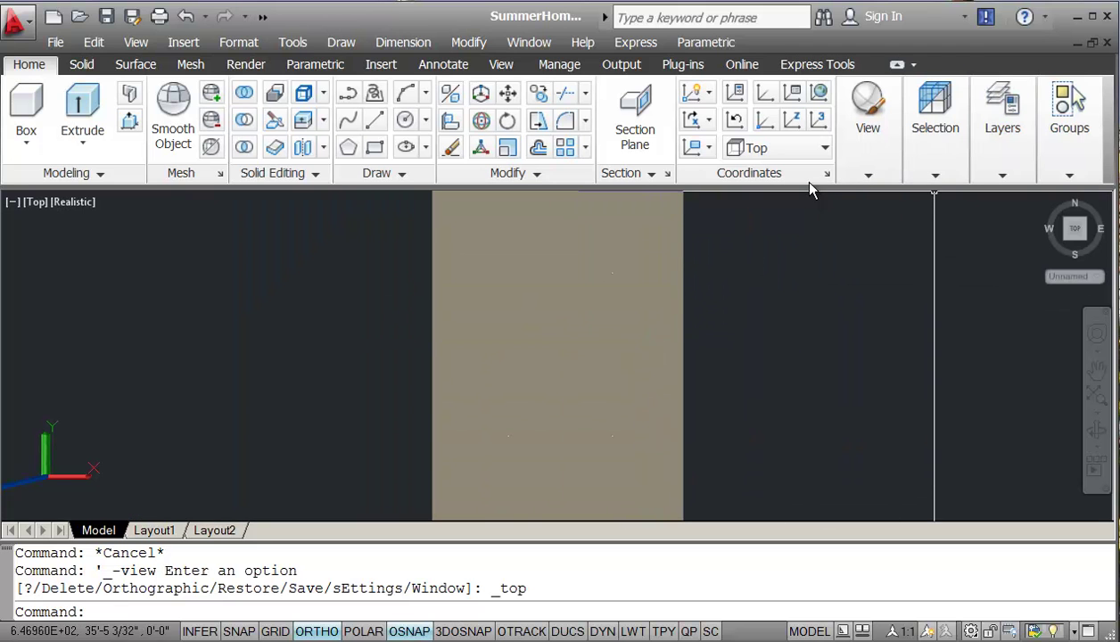
- Set layer 0 current, freeze the Ceiling layer, and pan and zoom over the room
mouse_move(995, 175)
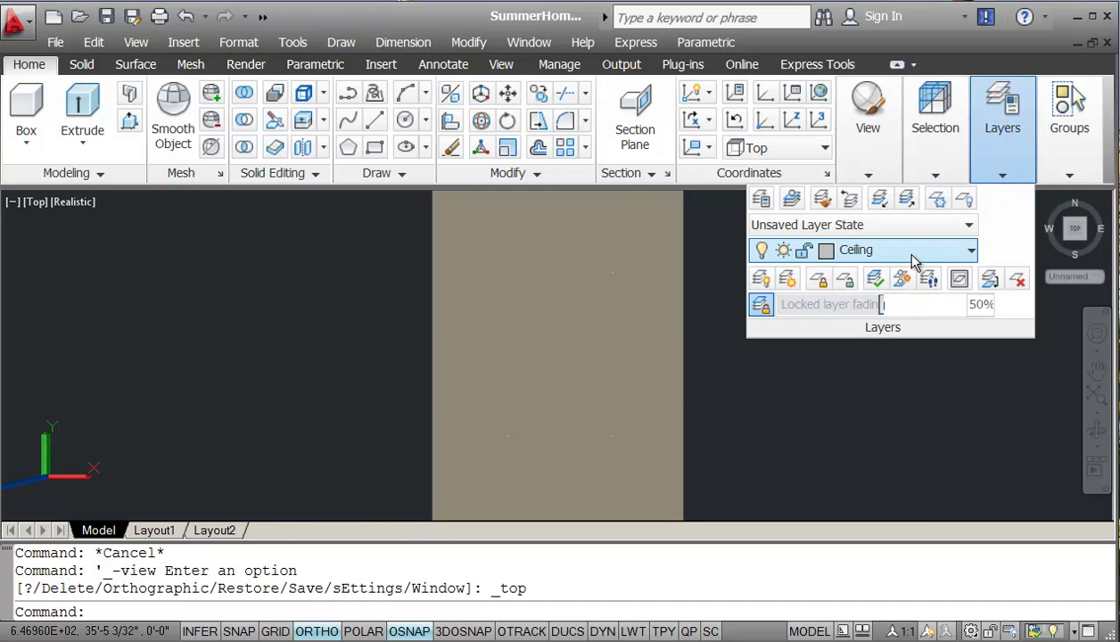
click(961, 251)
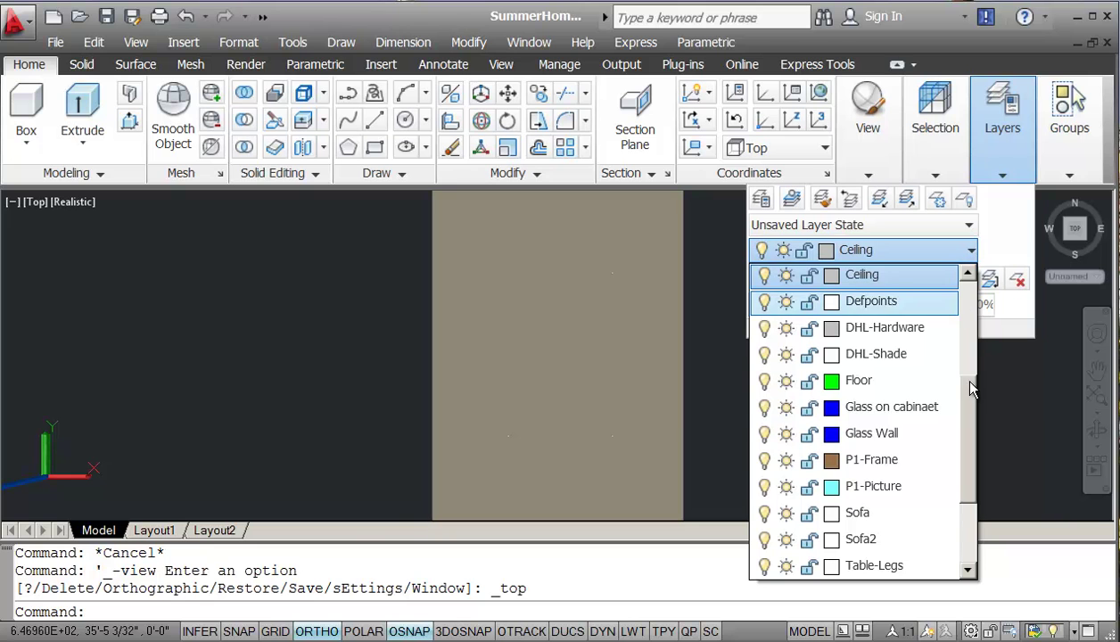
scroll(972, 389, up, 4)
click(935, 276)
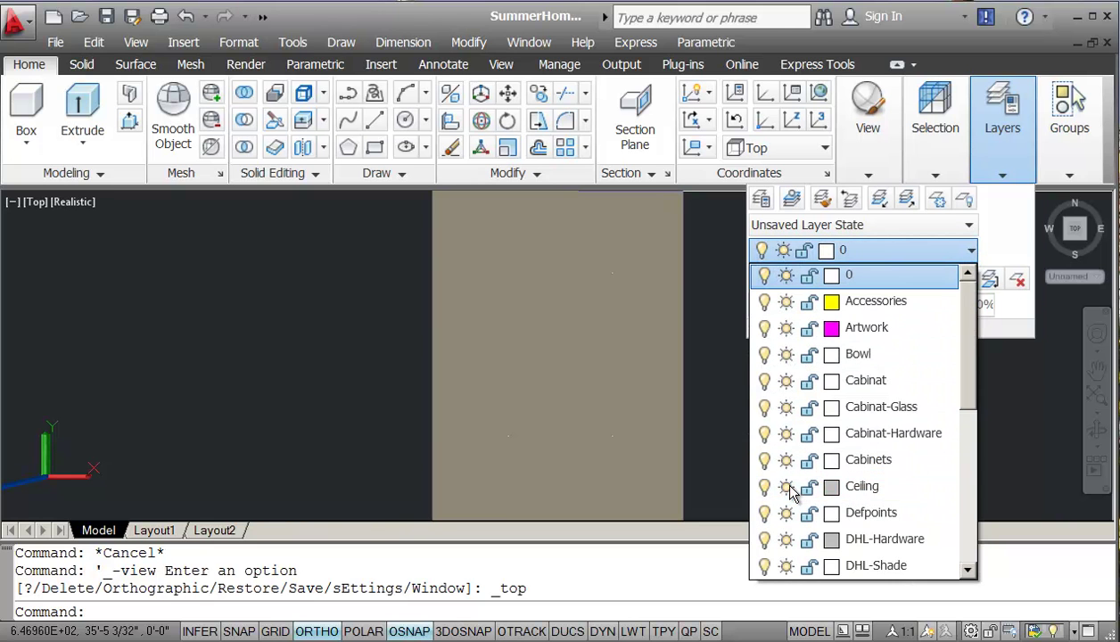
click(786, 487)
click(650, 464)
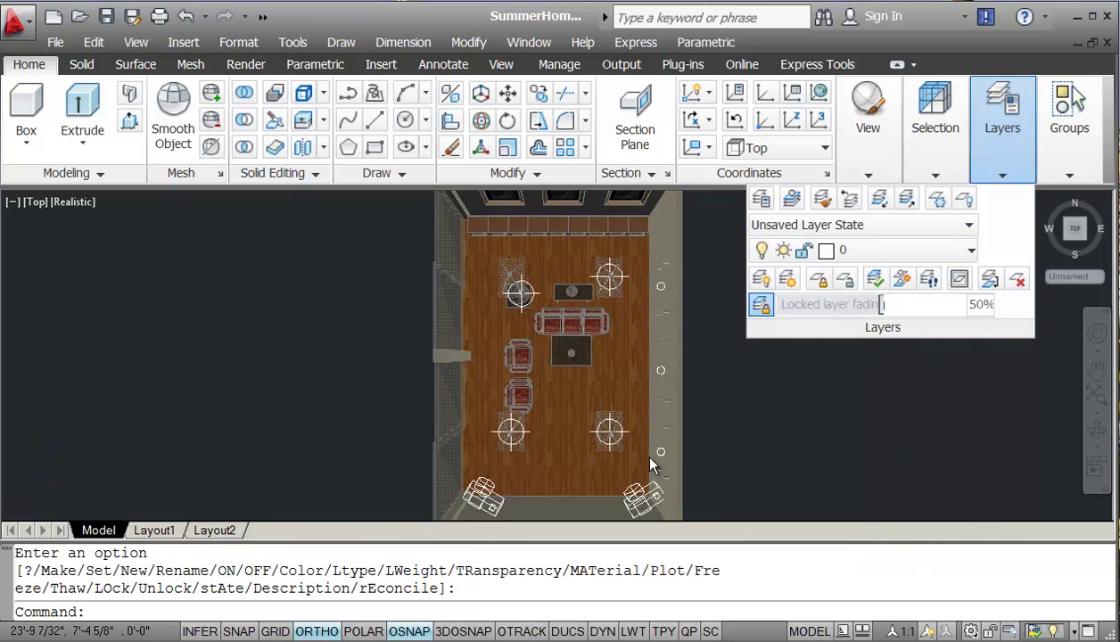
scroll(652, 446, up, 3)
scroll(657, 444, down, 3)
middle_drag(639, 399, 611, 365)
scroll(612, 366, up, 3)
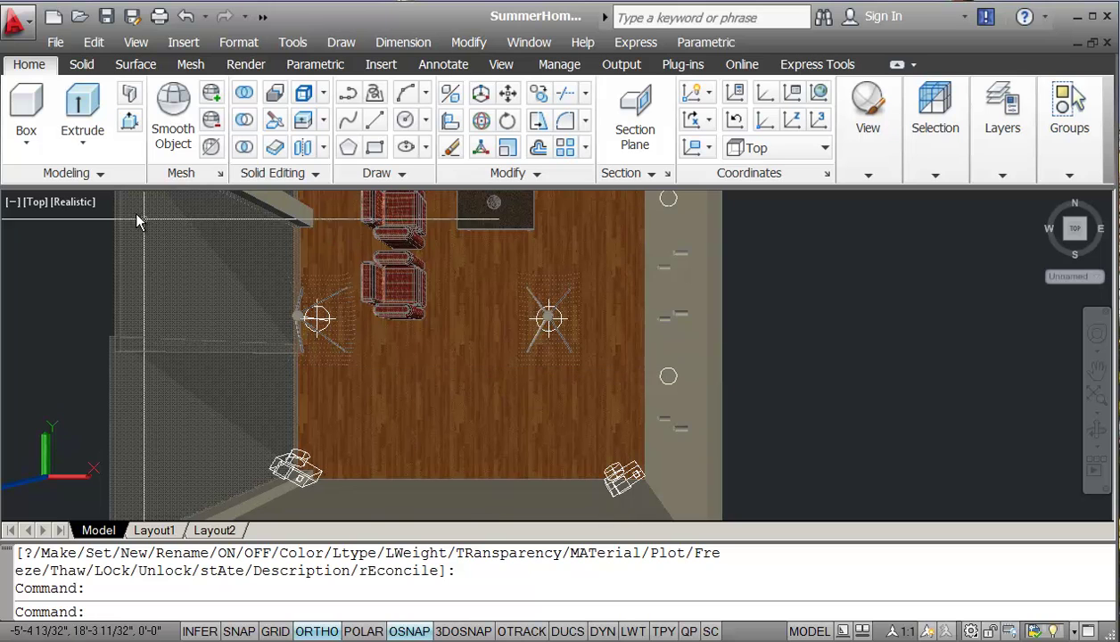
- Orbit to an angled view and start a spotlight with a .z target filter, then cancel it
shift+middle_drag(446, 396, 528, 370)
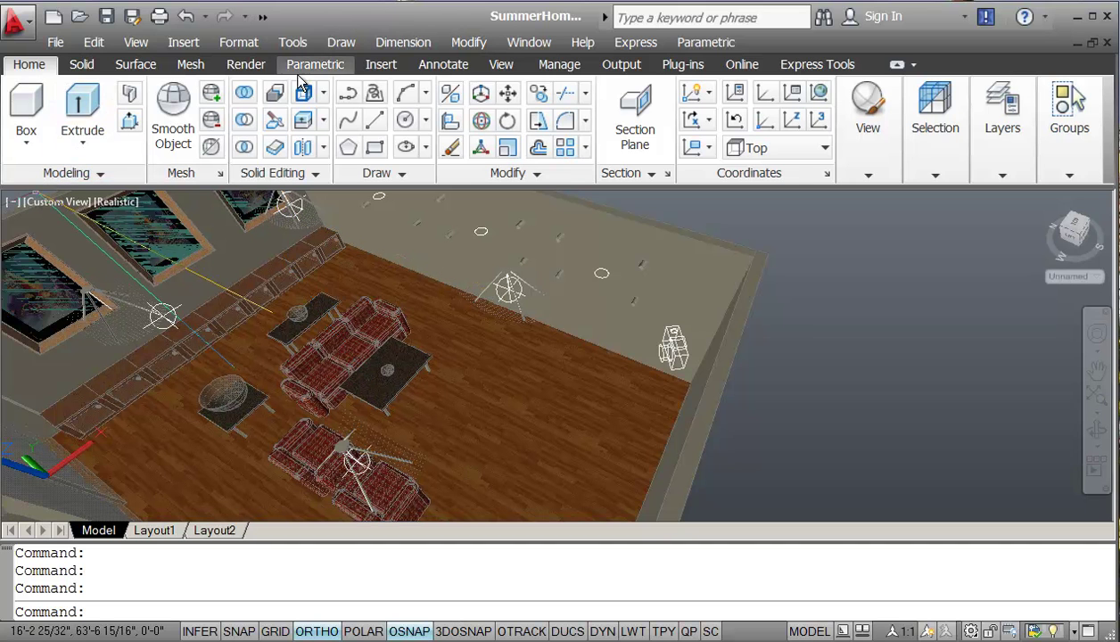
click(245, 64)
click(33, 105)
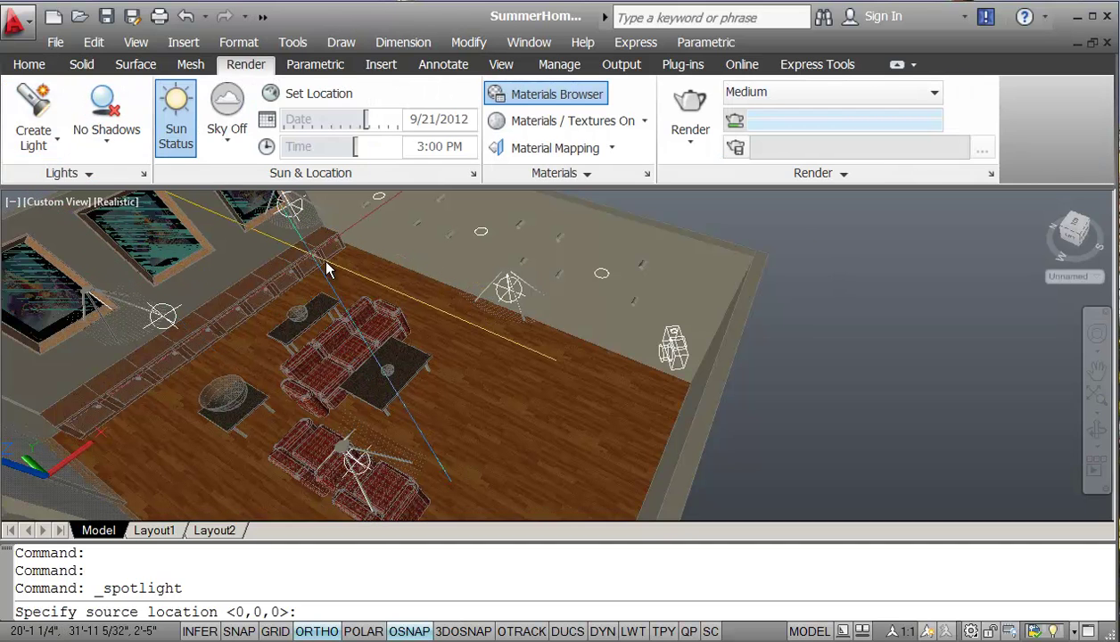
click(602, 277)
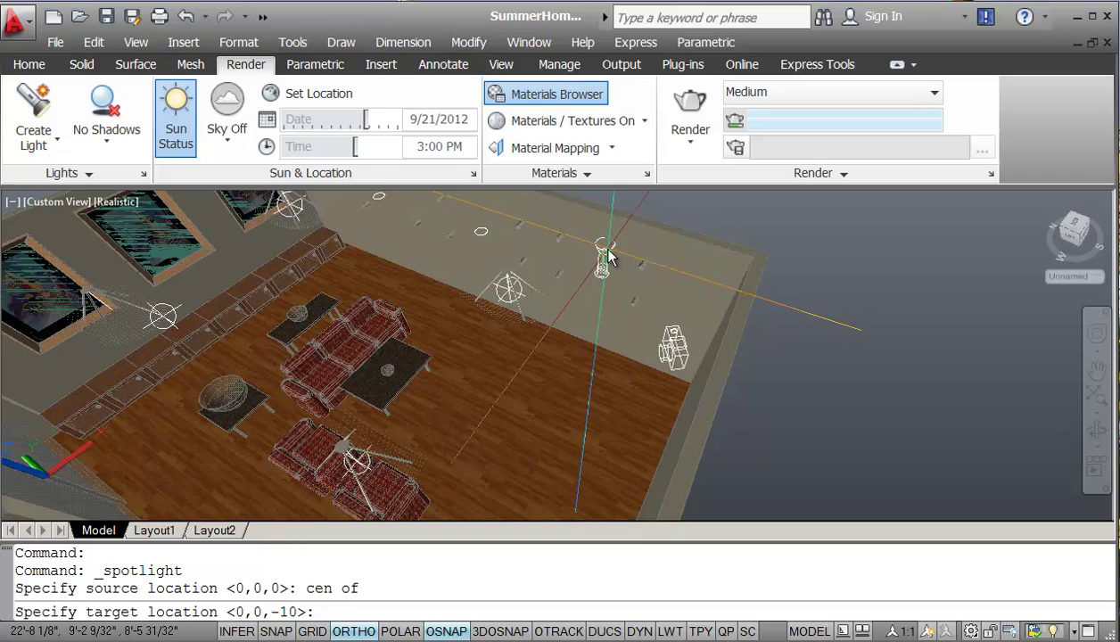
middle_drag(607, 256, 591, 264)
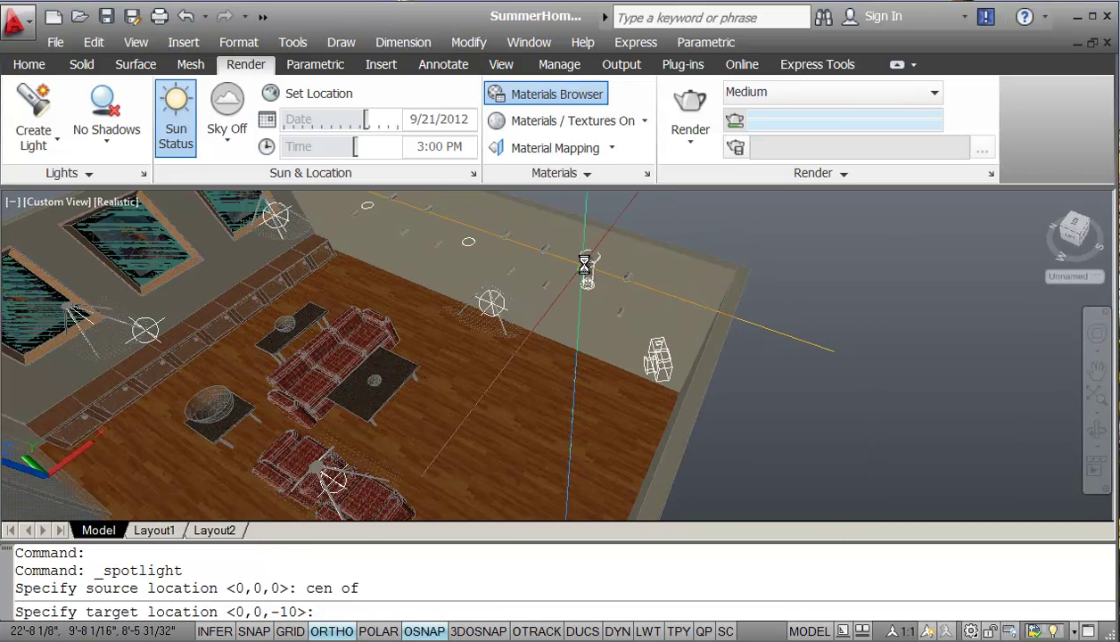
text(.z)
key(Return)
click(647, 268)
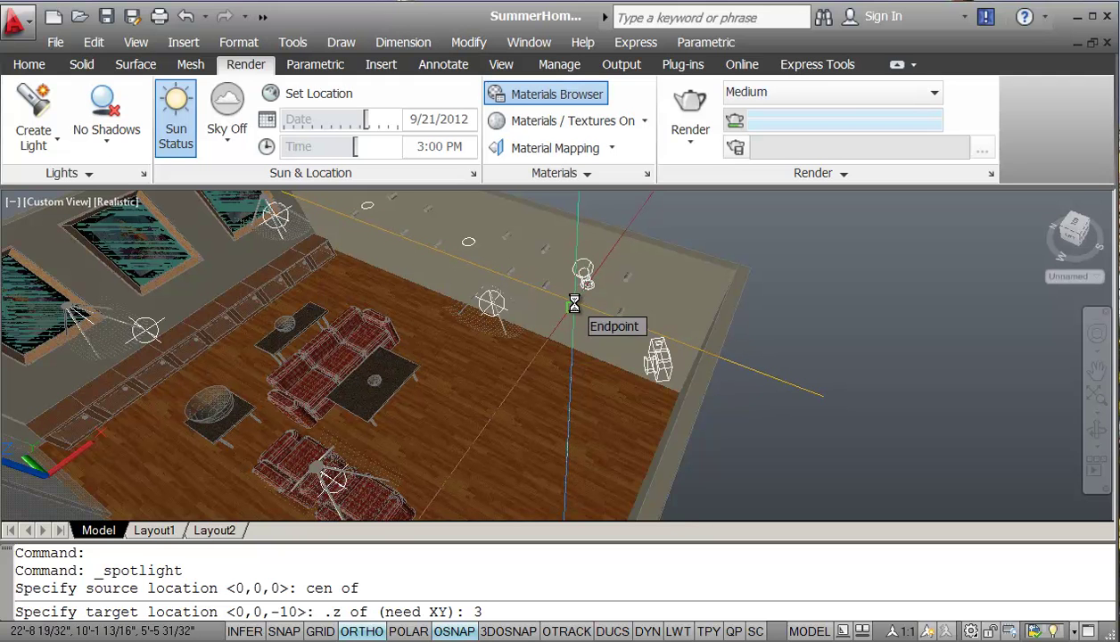
key(Escape)
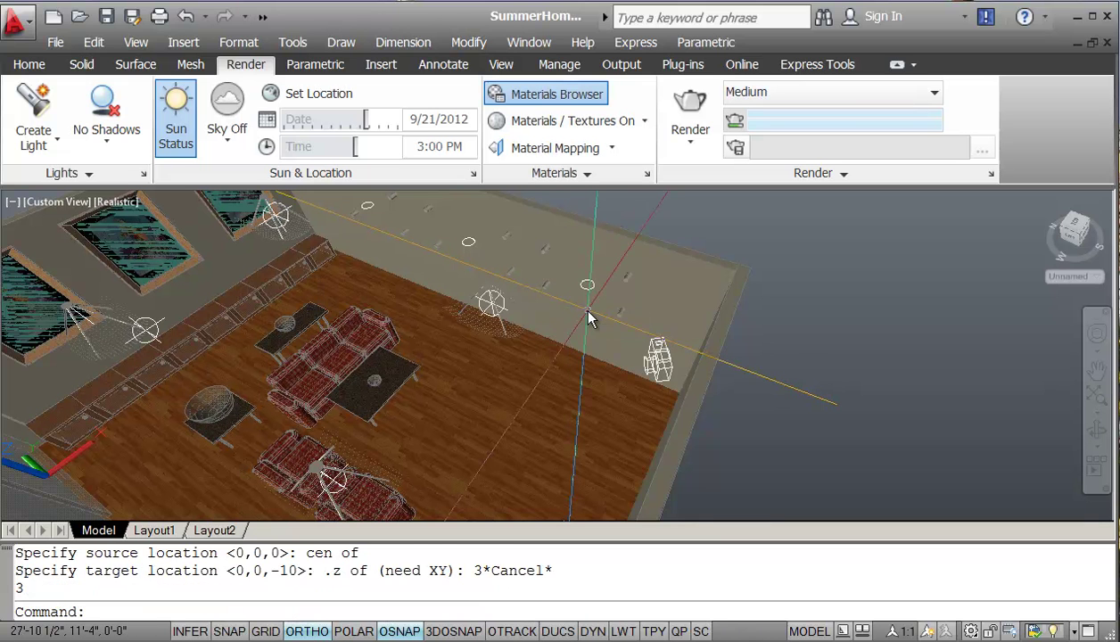
- Place the spotlight at a ceiling circle's centre (CEN), aim it down via .z, and eXit
key(Return)
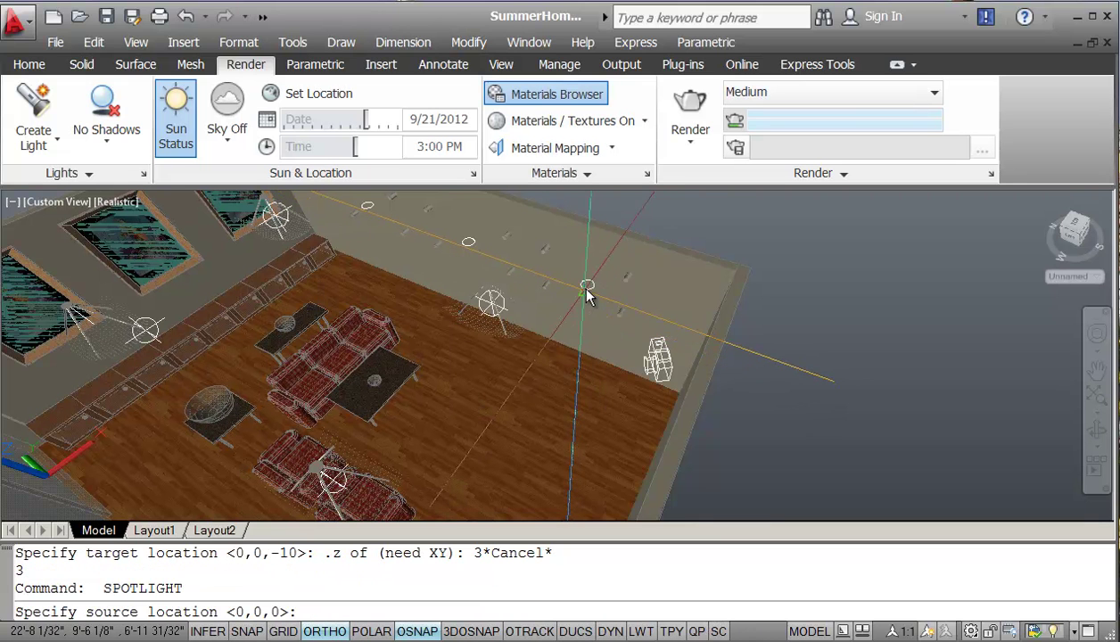
text(cen)
key(Return)
click(588, 291)
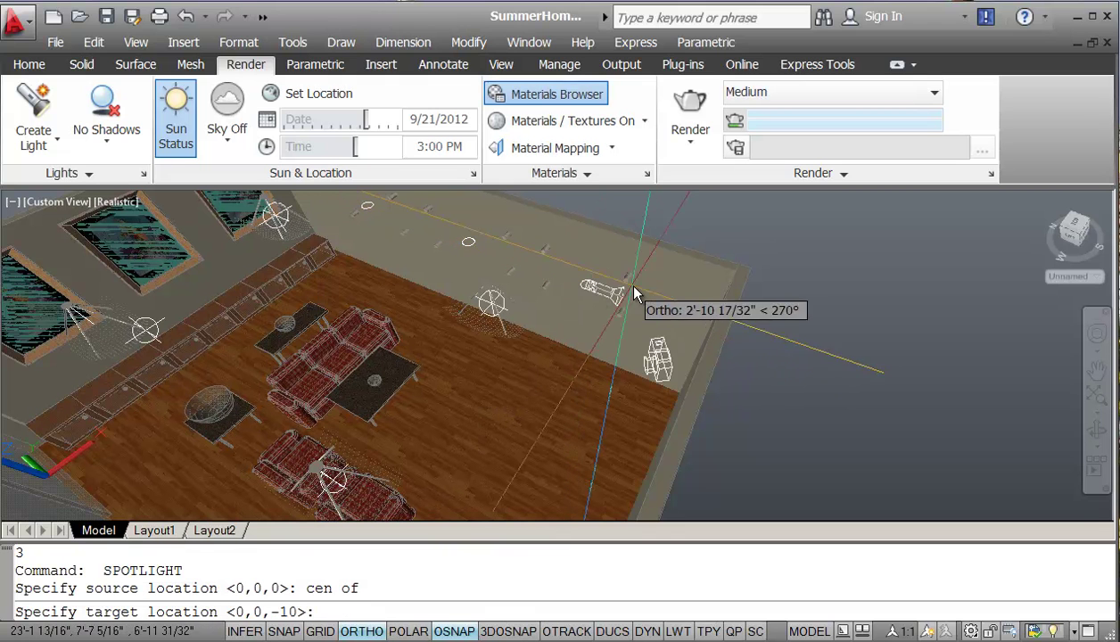
text(.z)
key(Return)
click(709, 266)
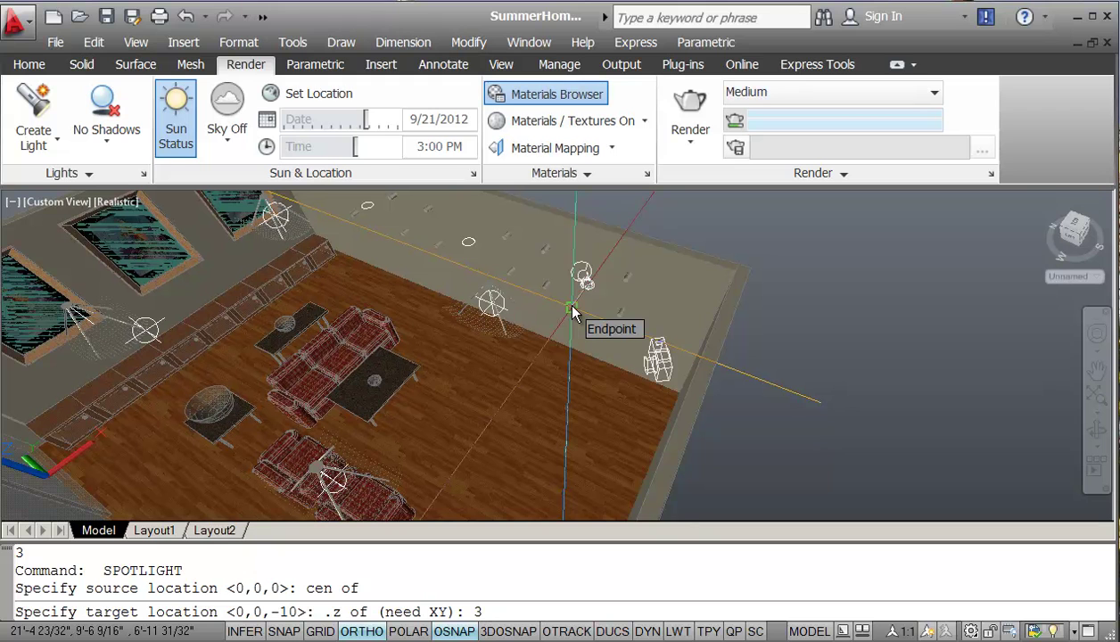
key(F3)
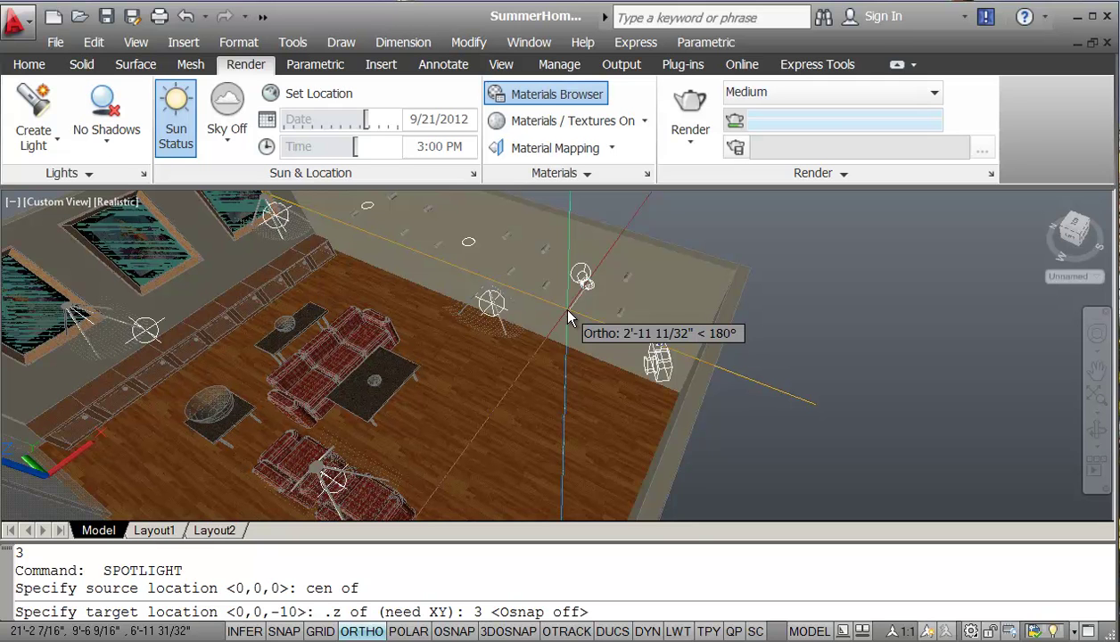
click(568, 318)
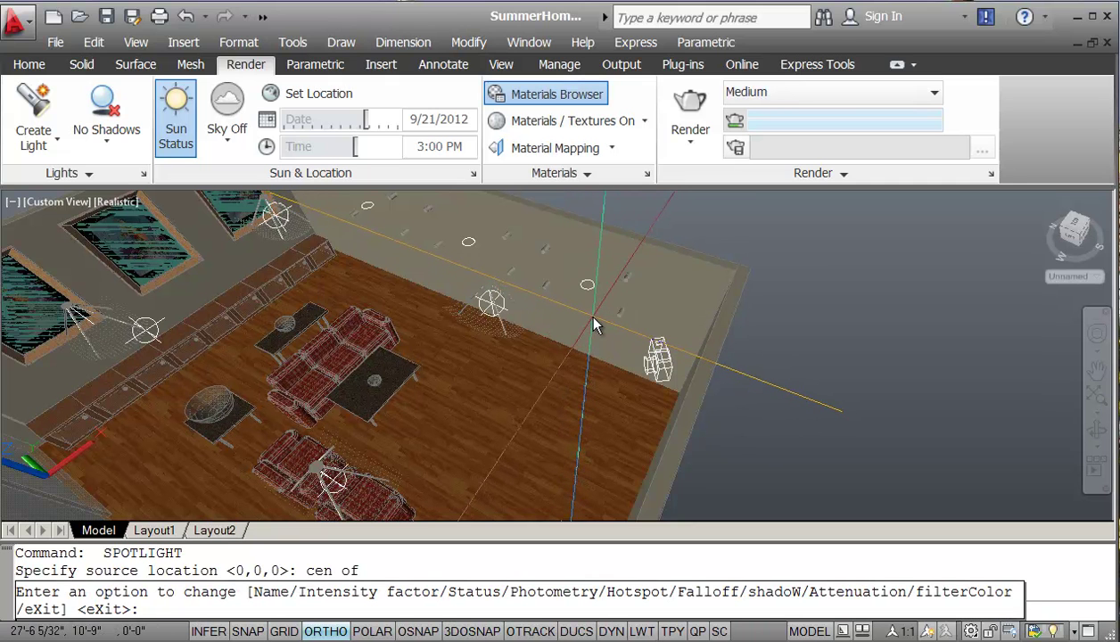
text(x)
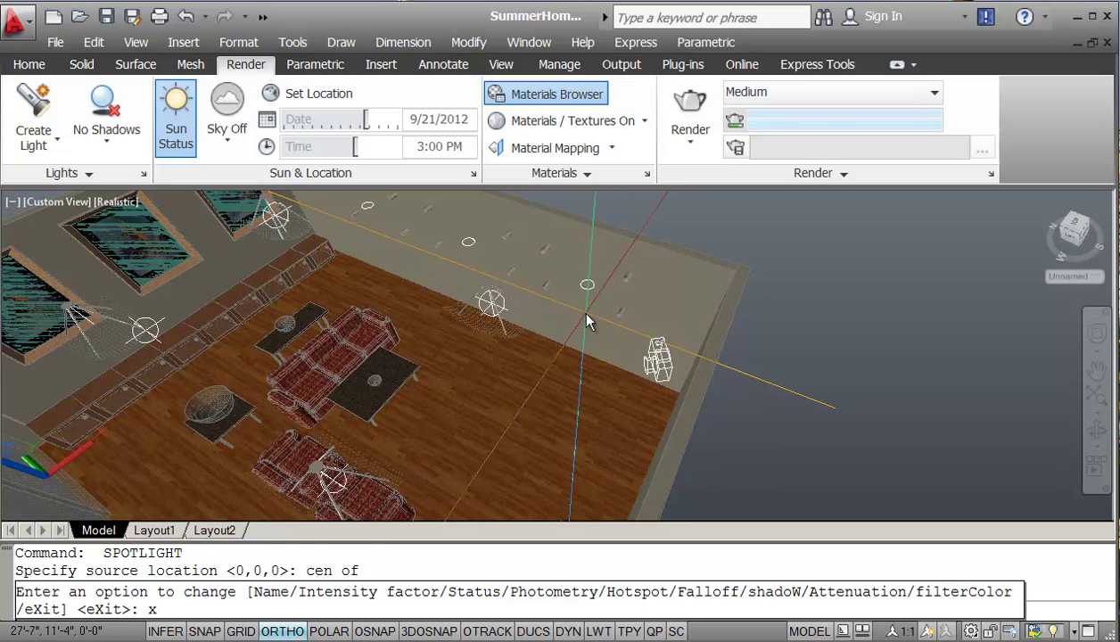
key(Return)
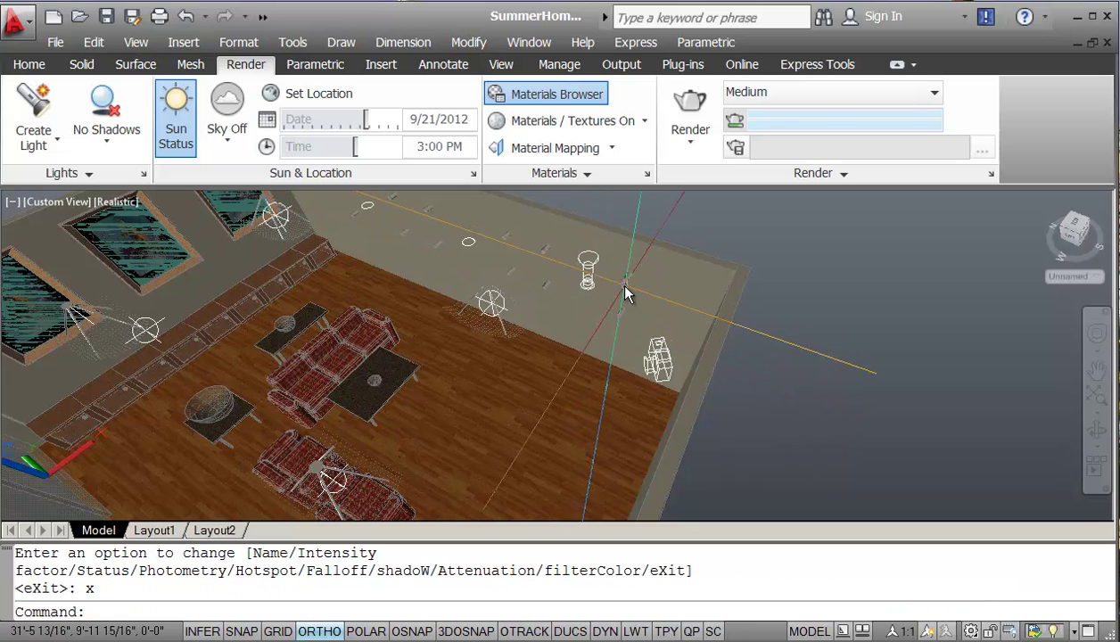
- Zoom and pan to the new spotlight and select it
scroll(611, 278, up, 3)
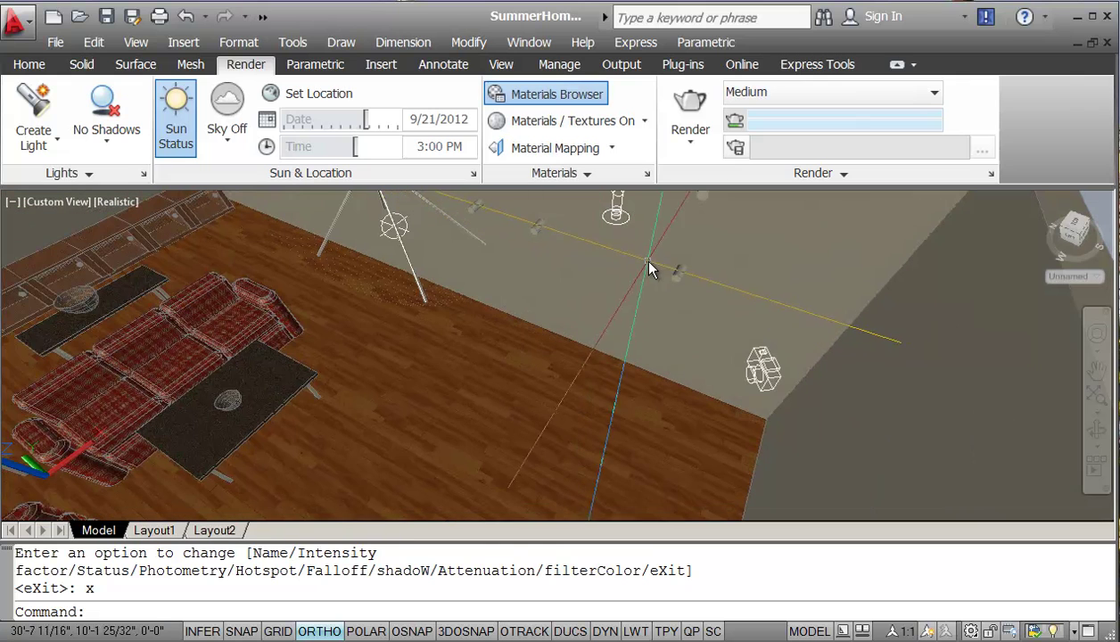
click(1097, 370)
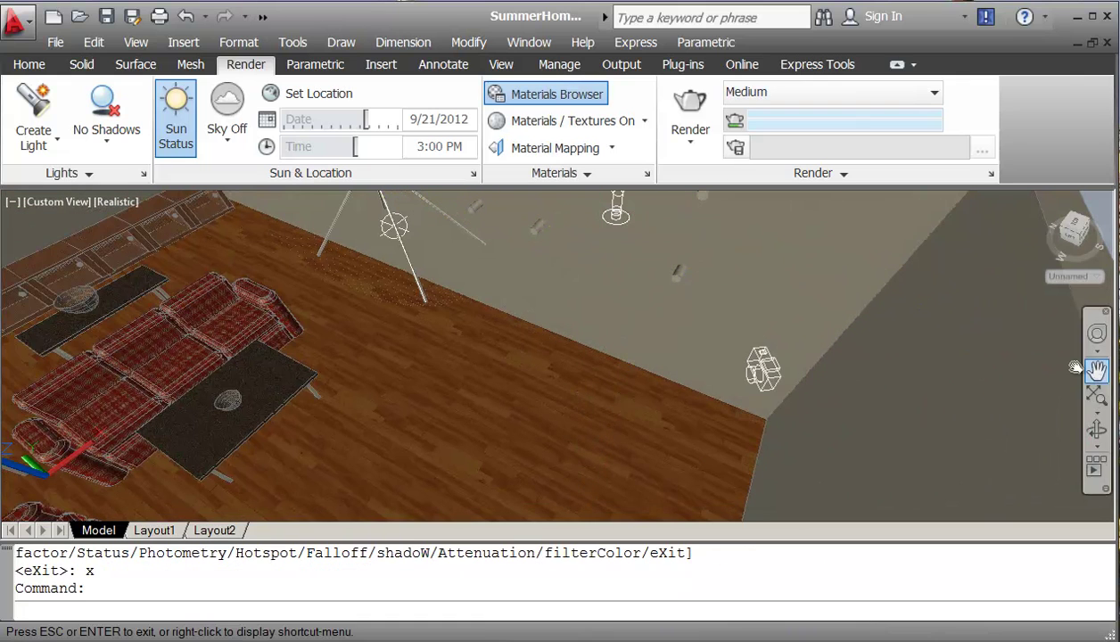
drag(932, 325, 645, 392)
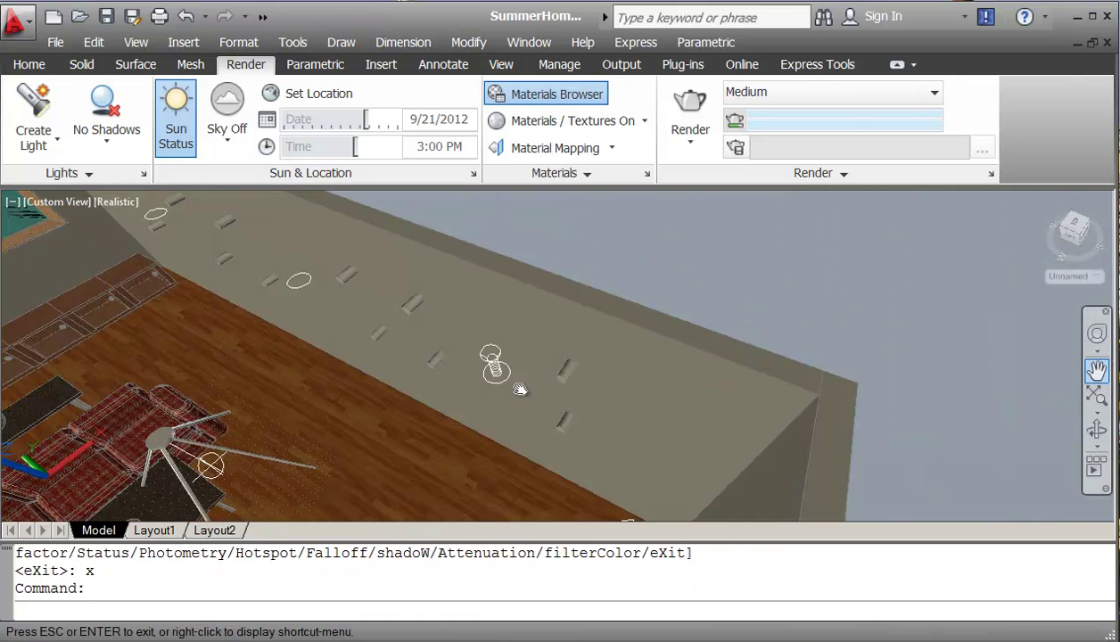
scroll(514, 379, up, 2)
key(Escape)
click(470, 372)
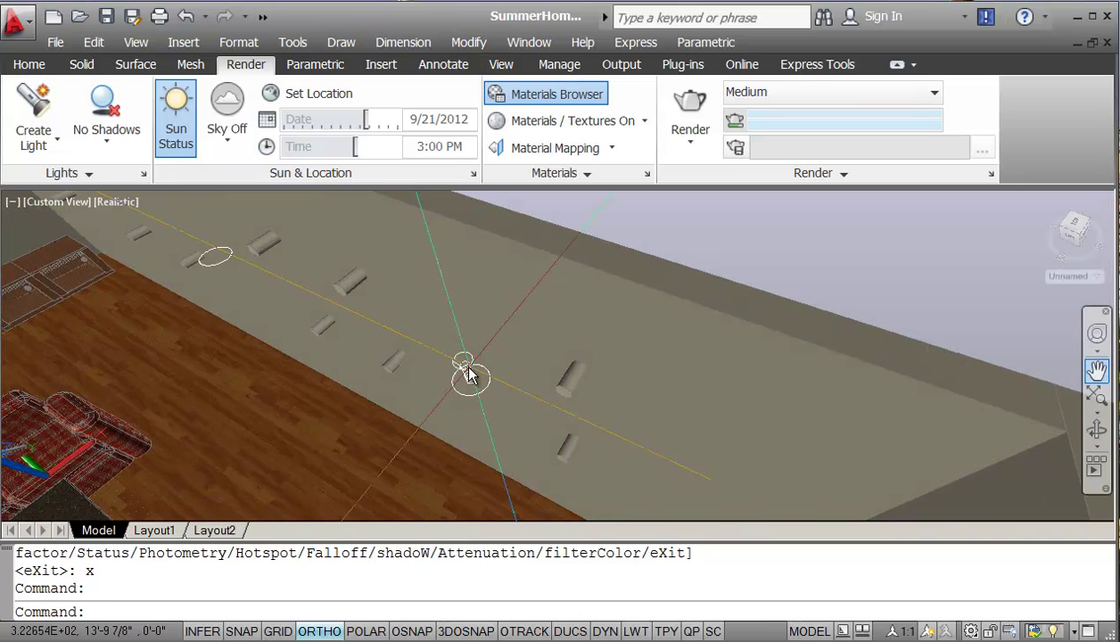
key(Escape)
click(467, 371)
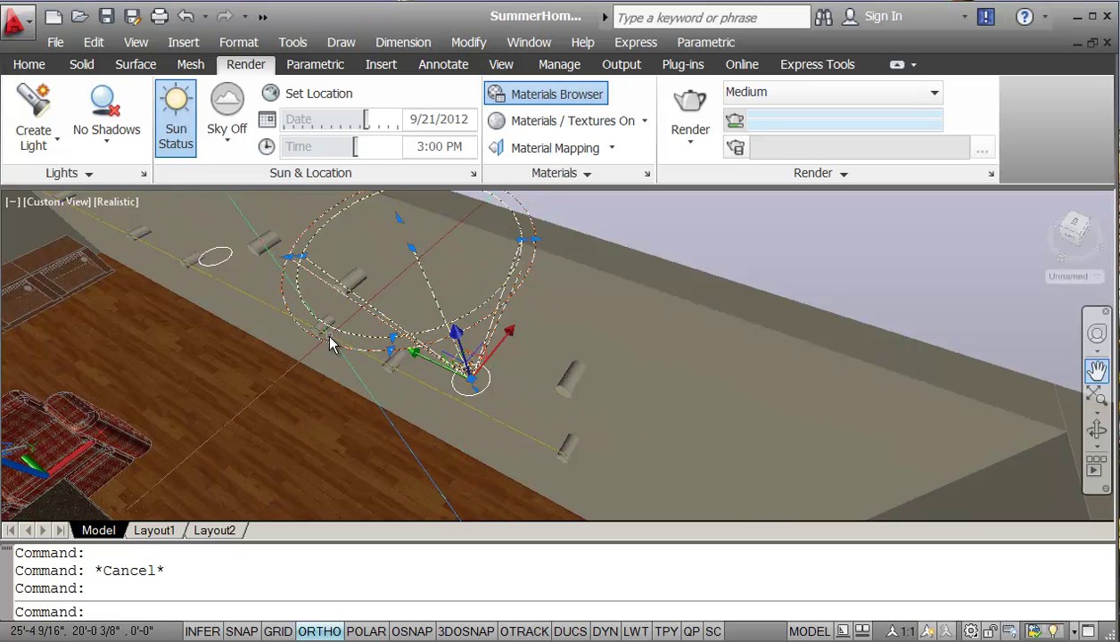
- Move the spotlight's target grip and drag its cone edge wider, then deselect it
click(398, 218)
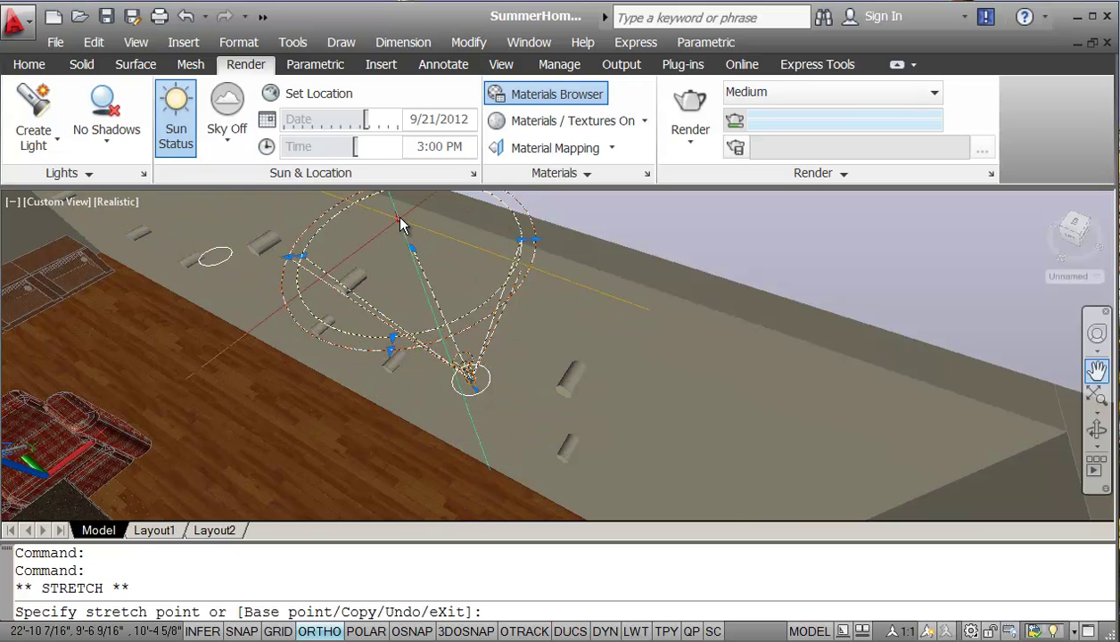
click(359, 257)
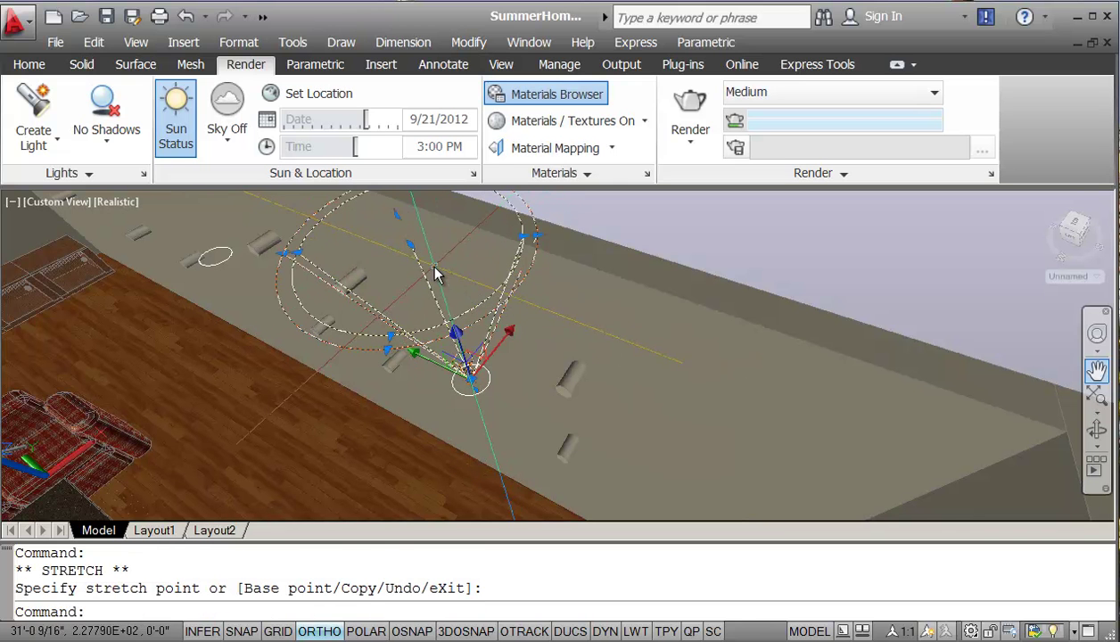
click(408, 245)
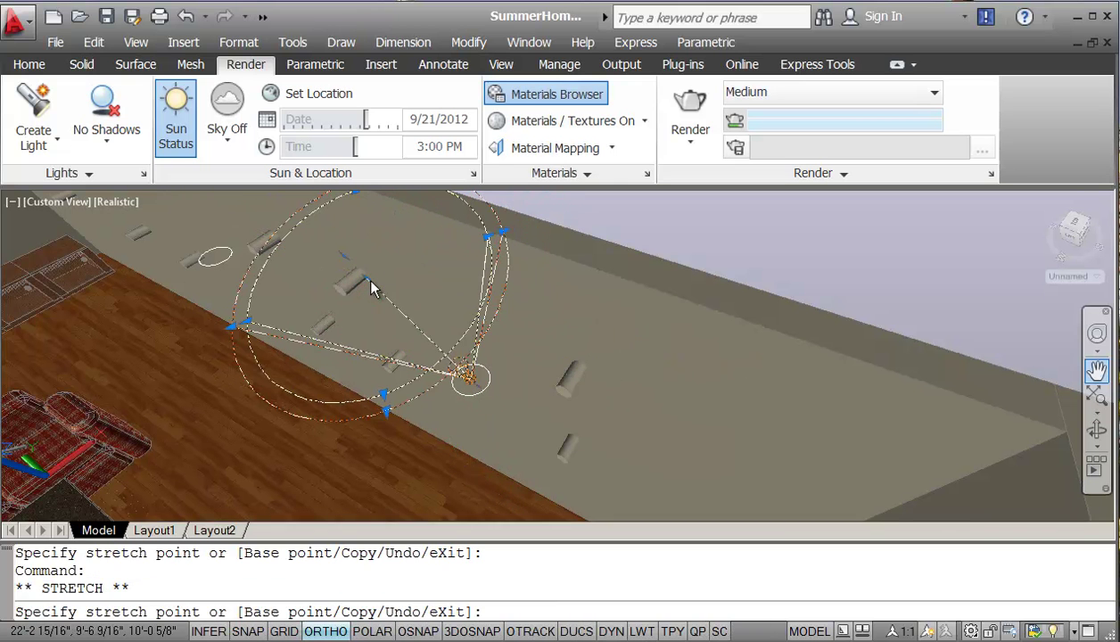
click(370, 282)
key(Escape)
key(Escape)
key(Escape)
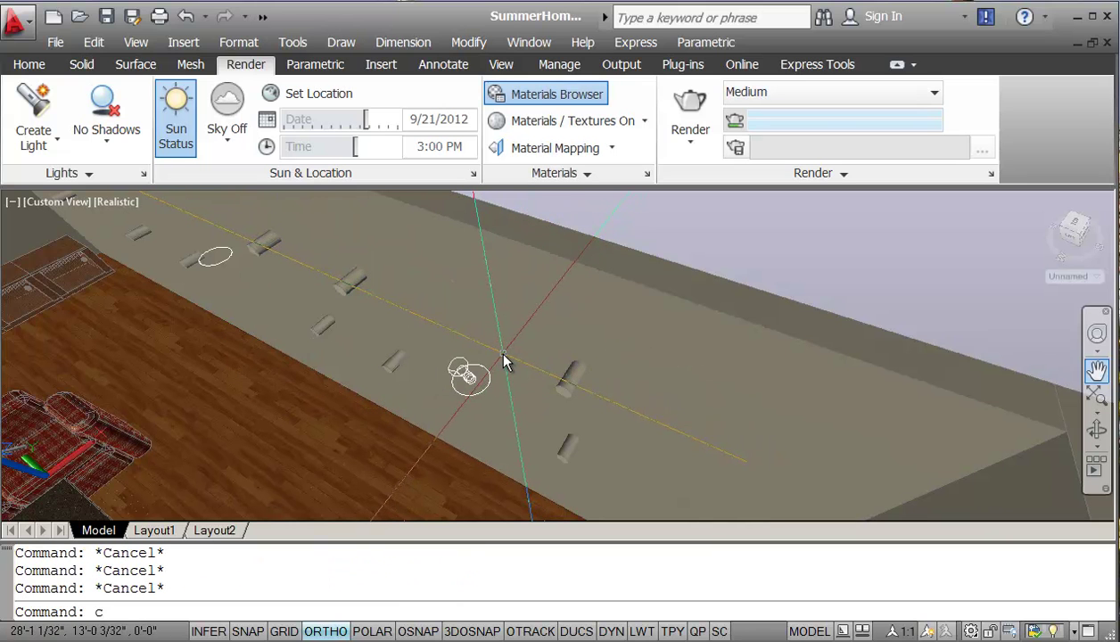
- Start COPY (cp) and window-select the spotlight as the object to copy
text(cp)
key(Return)
click(466, 375)
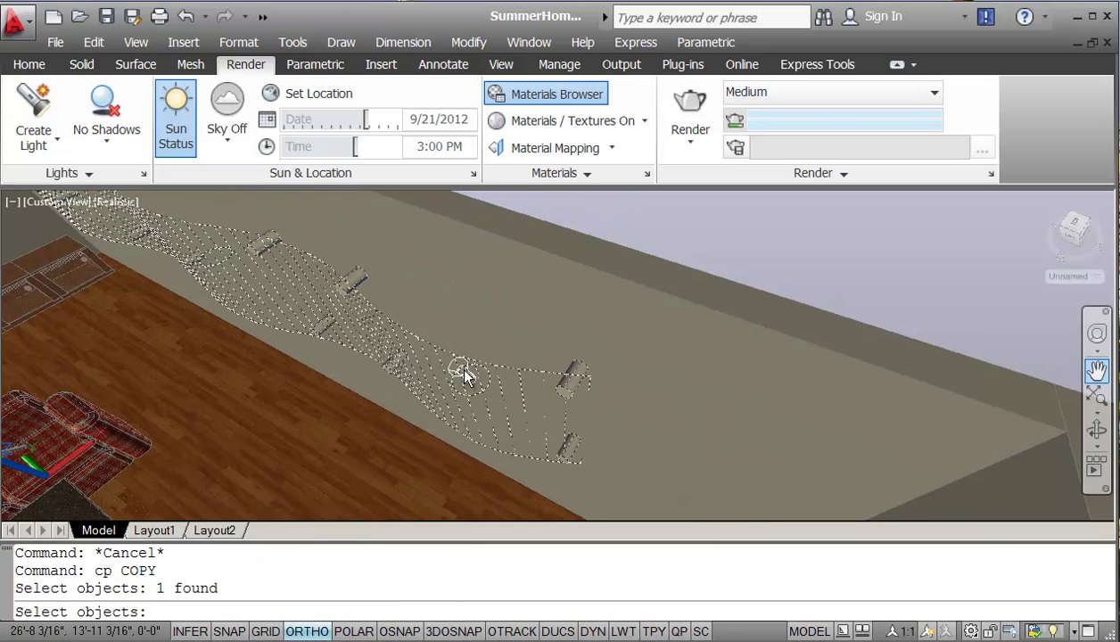
key(Escape)
key(Return)
click(466, 369)
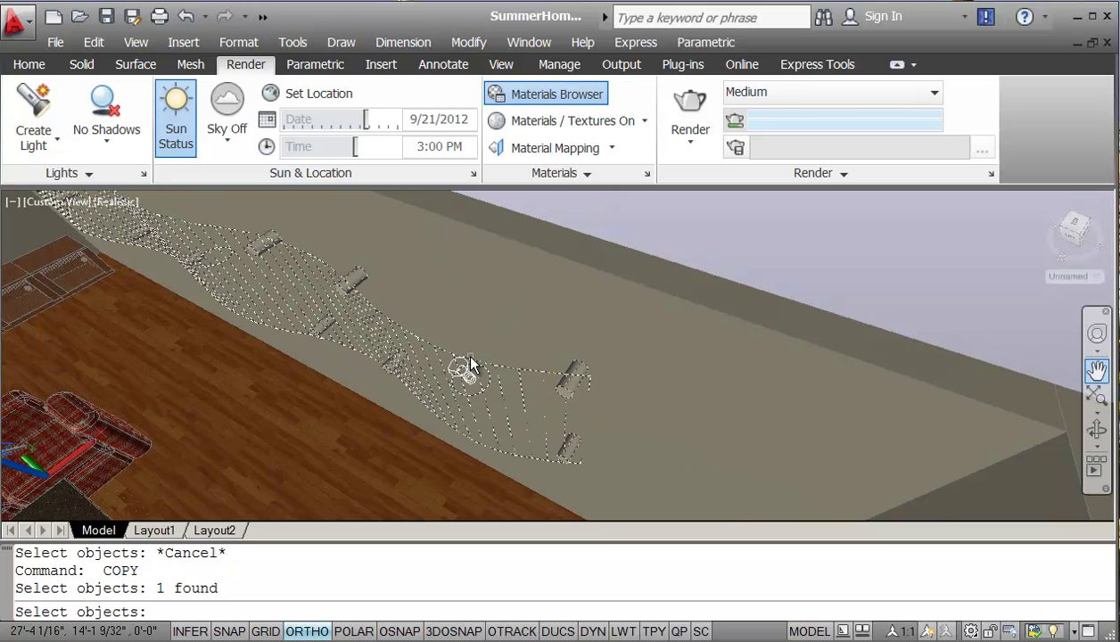
key(Escape)
key(Return)
click(460, 369)
key(Escape)
key(Return)
click(461, 366)
text(w)
key(Return)
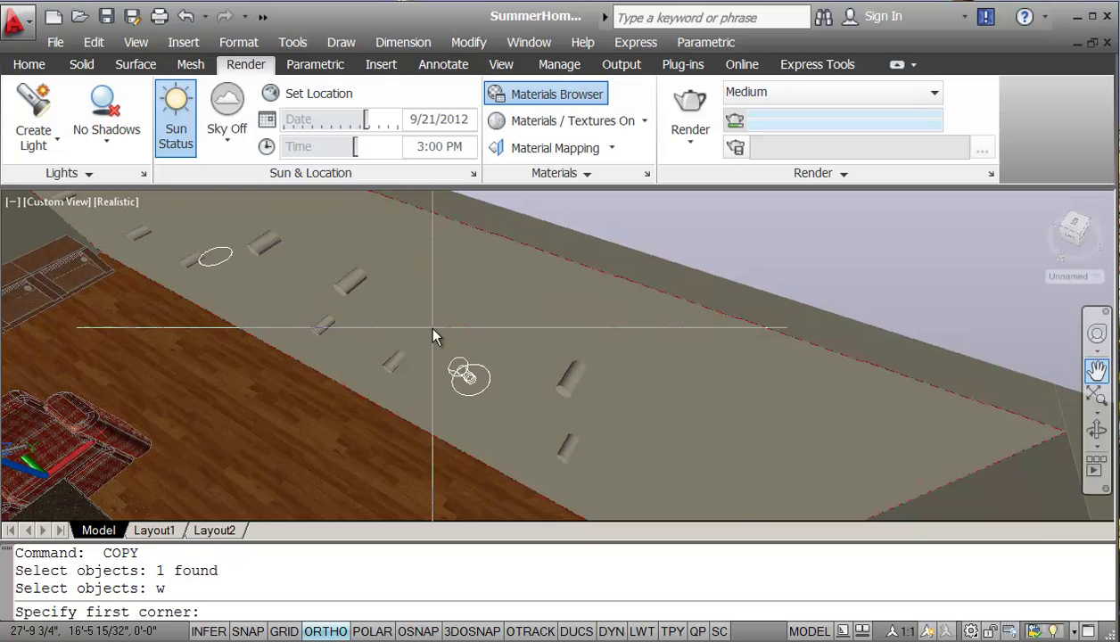
click(433, 328)
click(499, 390)
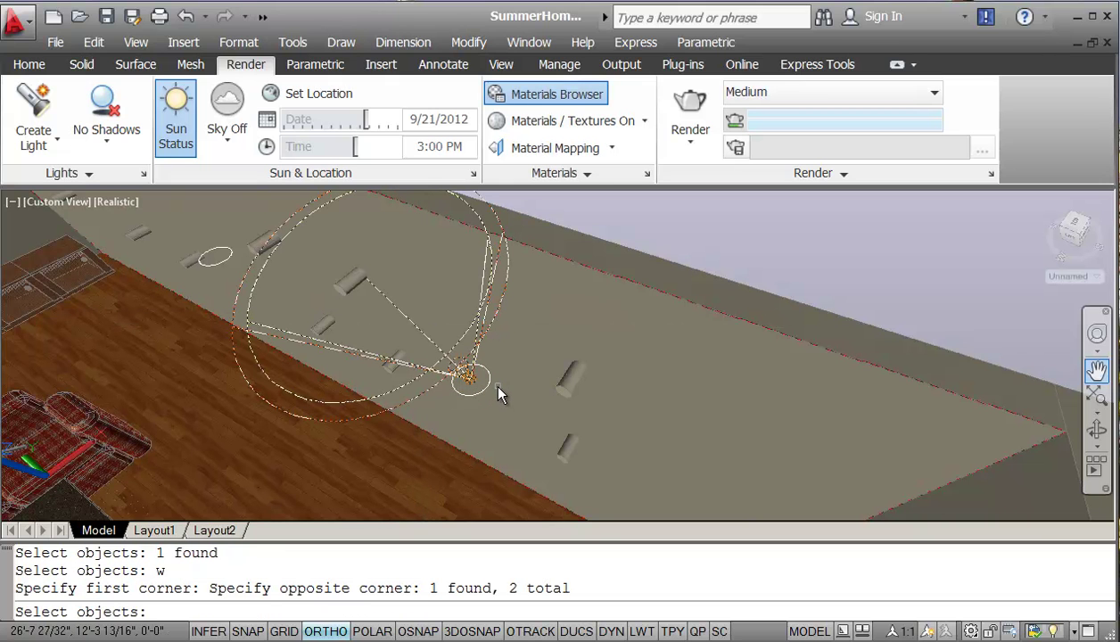
key(Return)
- Copy the light from its circle centre onto two more ceiling fixture centres using CEN
text(c)
click(494, 386)
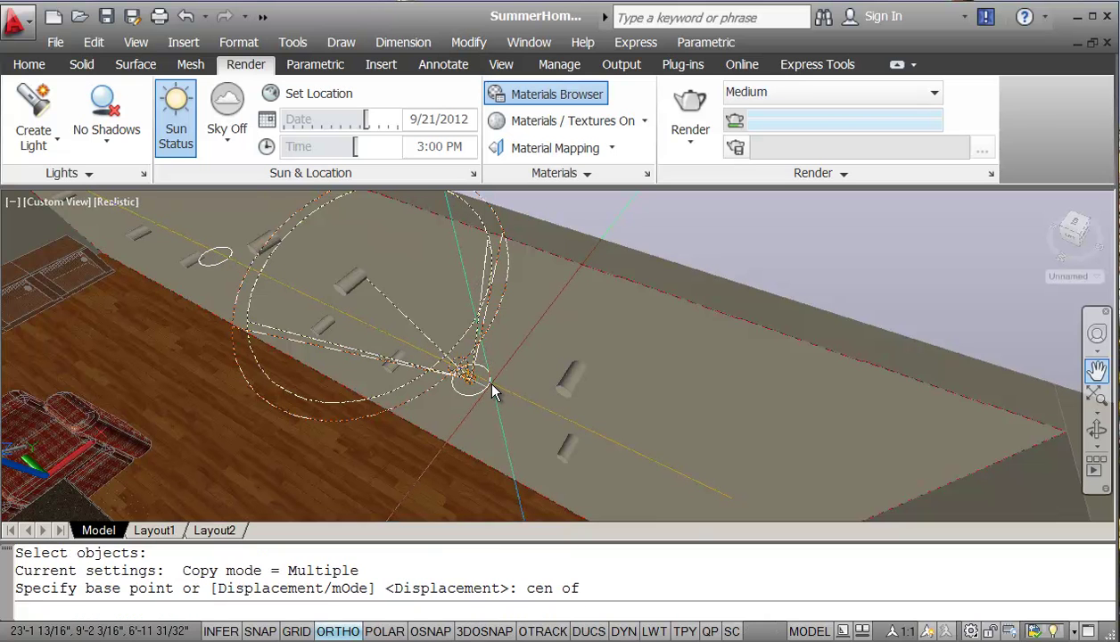
text(cen)
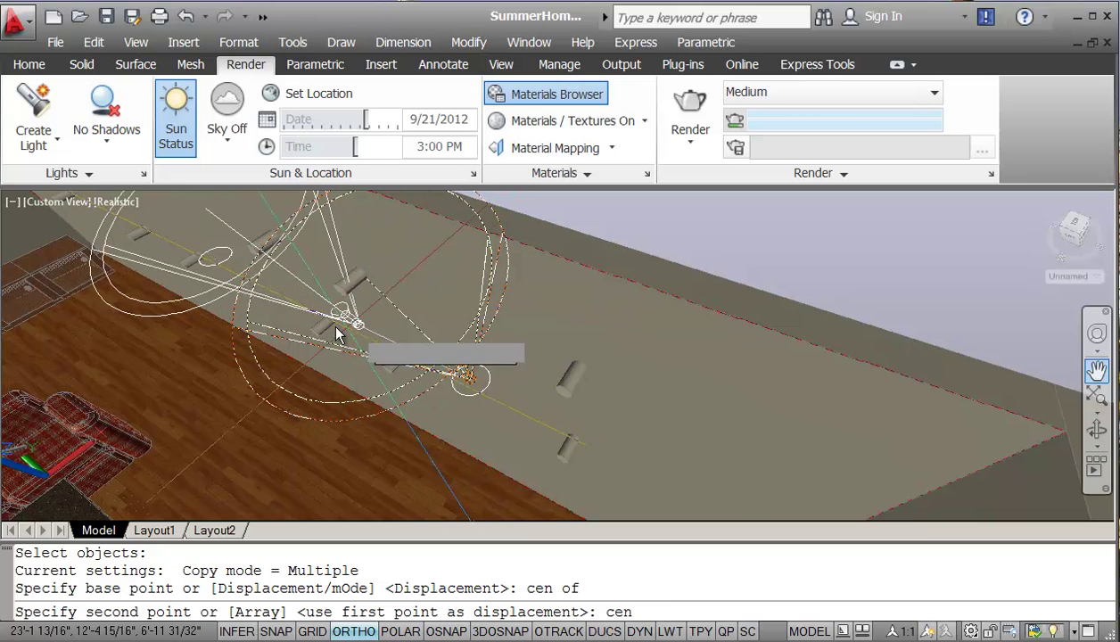
key(Return)
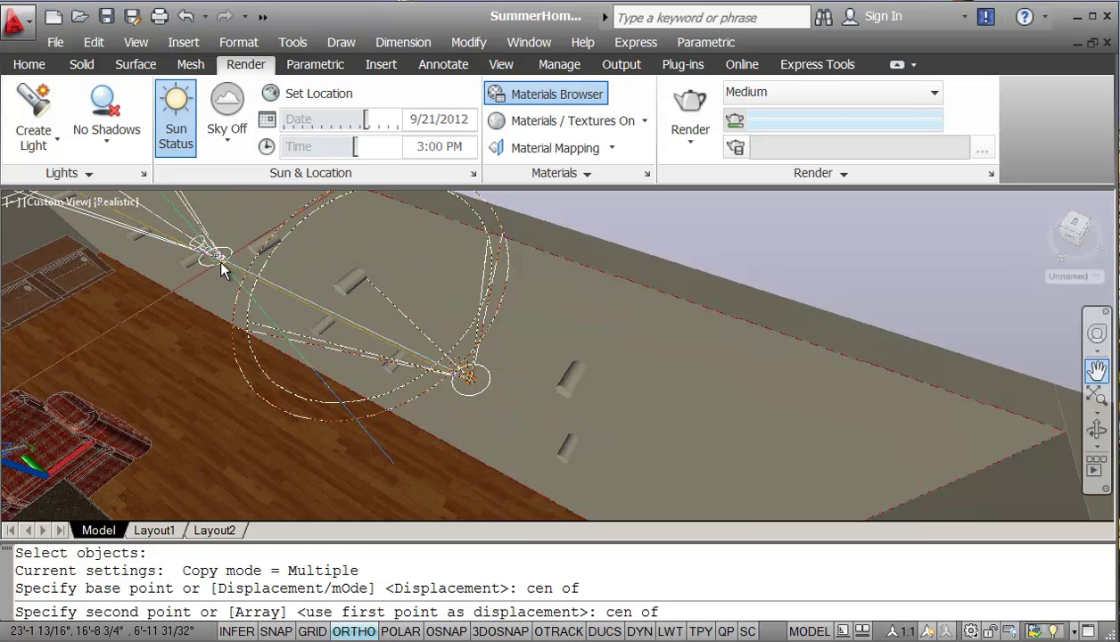
click(216, 256)
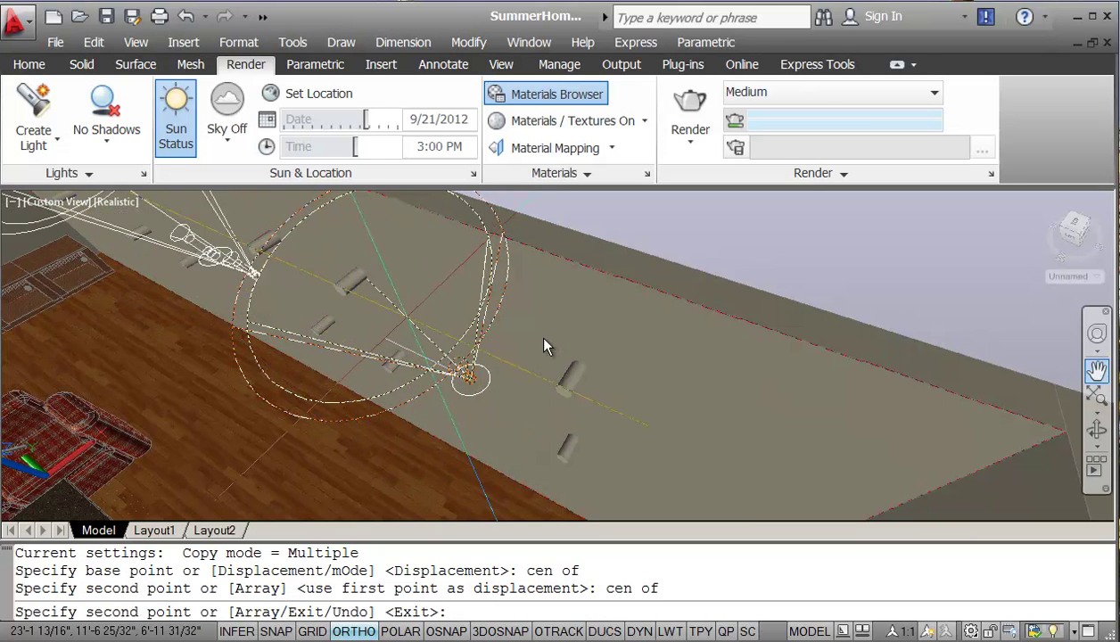
click(1097, 371)
drag(719, 371, 744, 403)
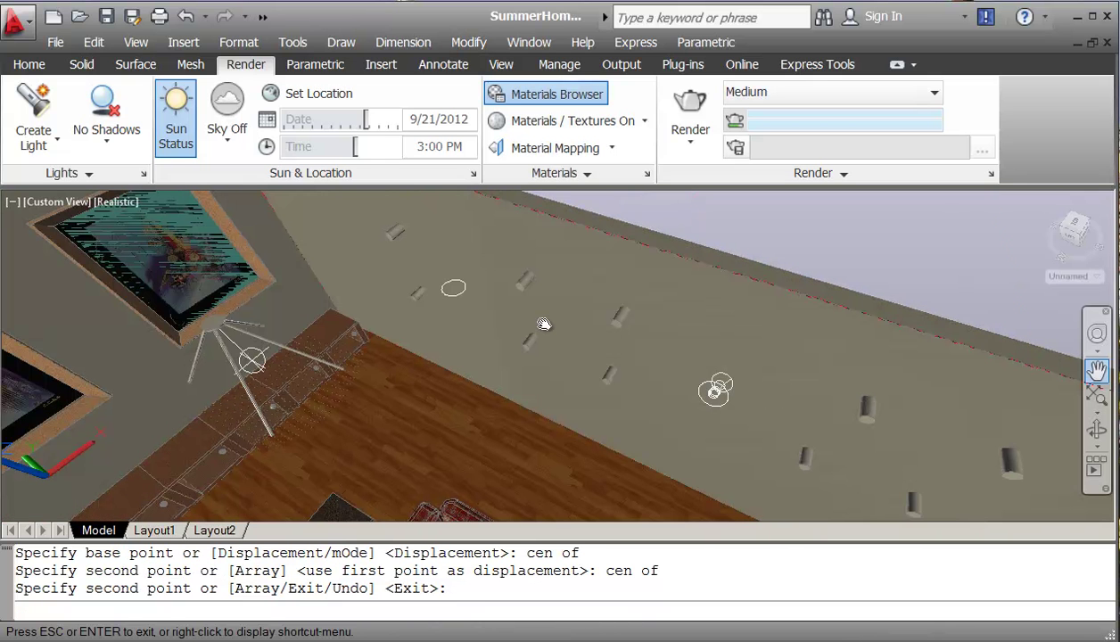
key(Escape)
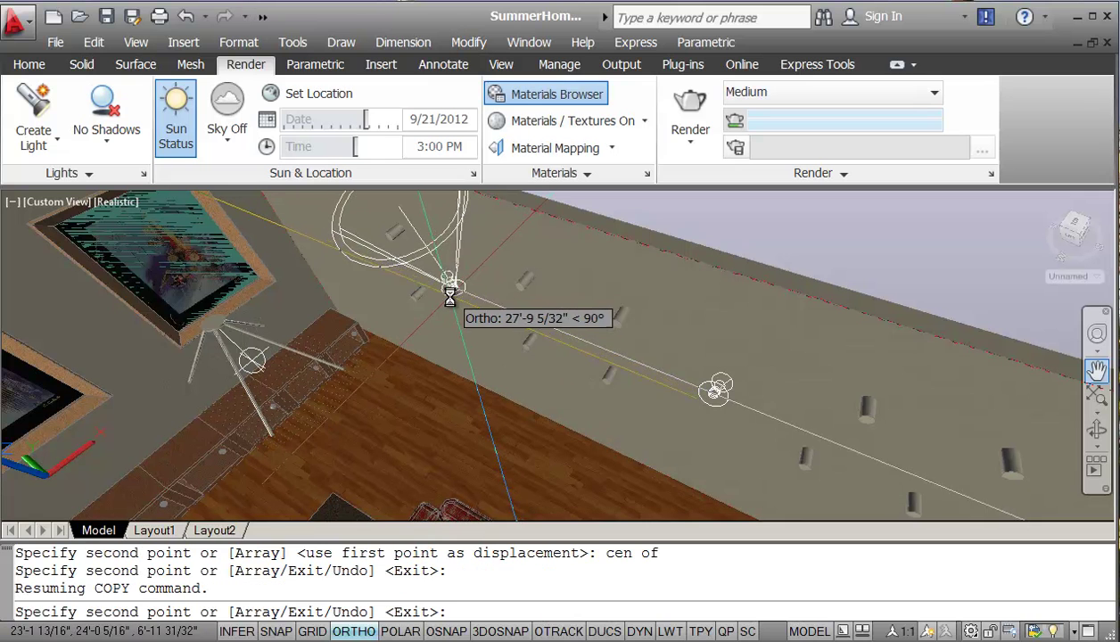
click(452, 287)
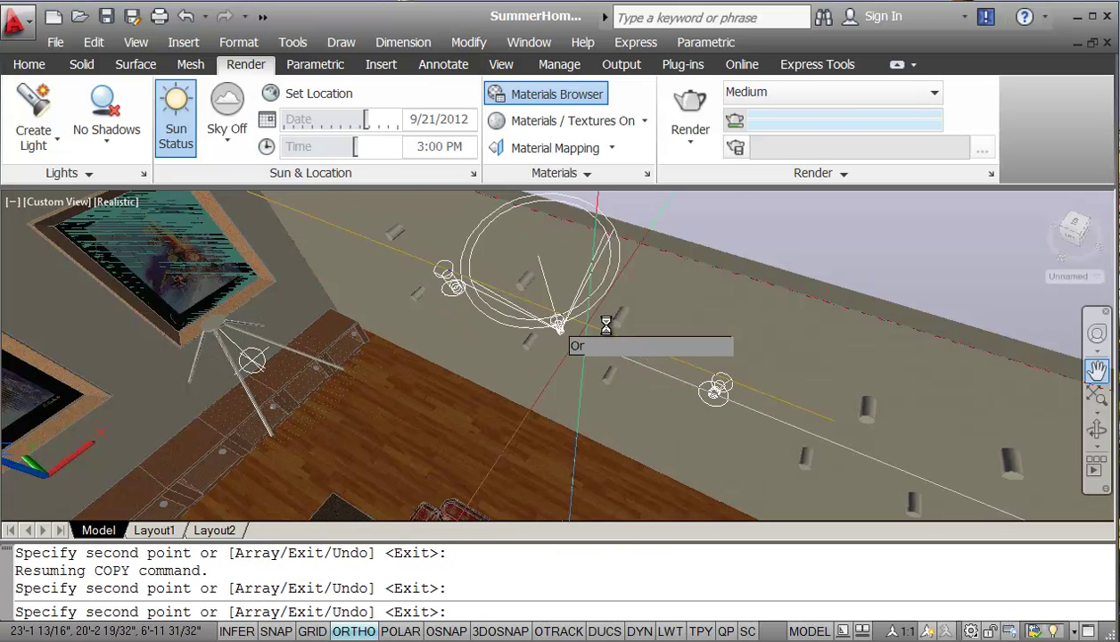
key(Escape)
scroll(687, 337, down, 2)
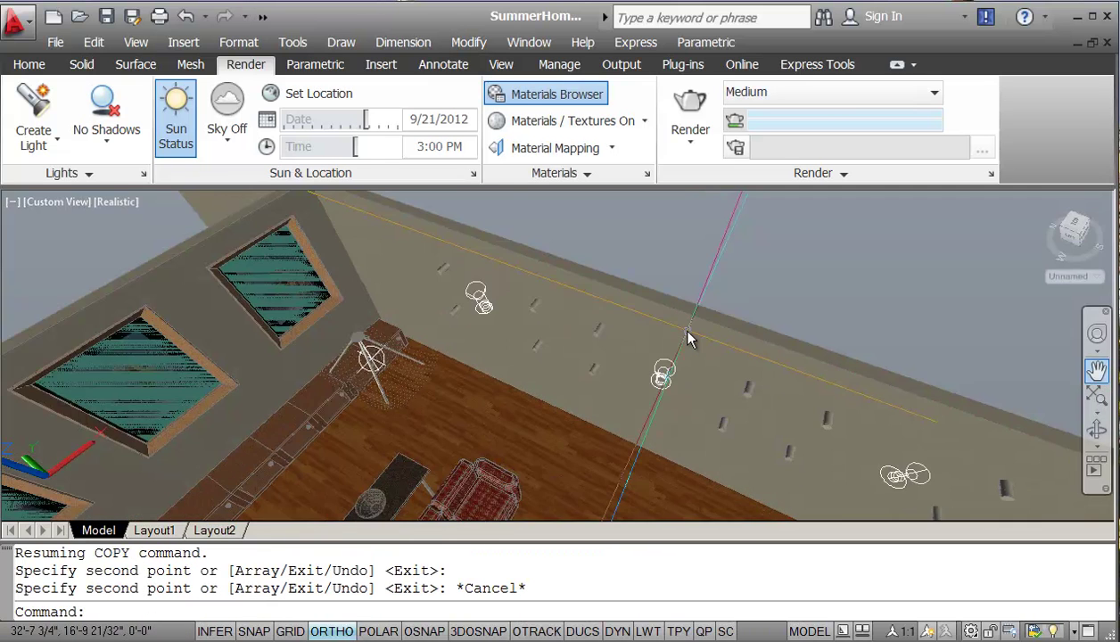
scroll(687, 339, down, 2)
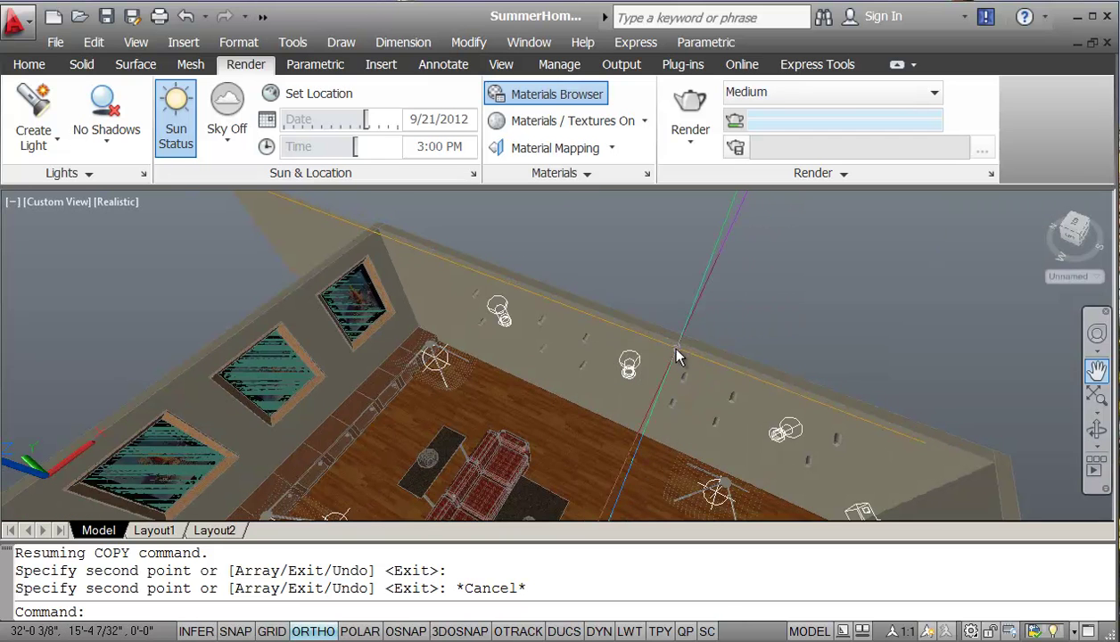
- Orbit to face the left wall, start a spotlight, and pick its plan position with .xy
shift+middle_drag(670, 286, 560, 311)
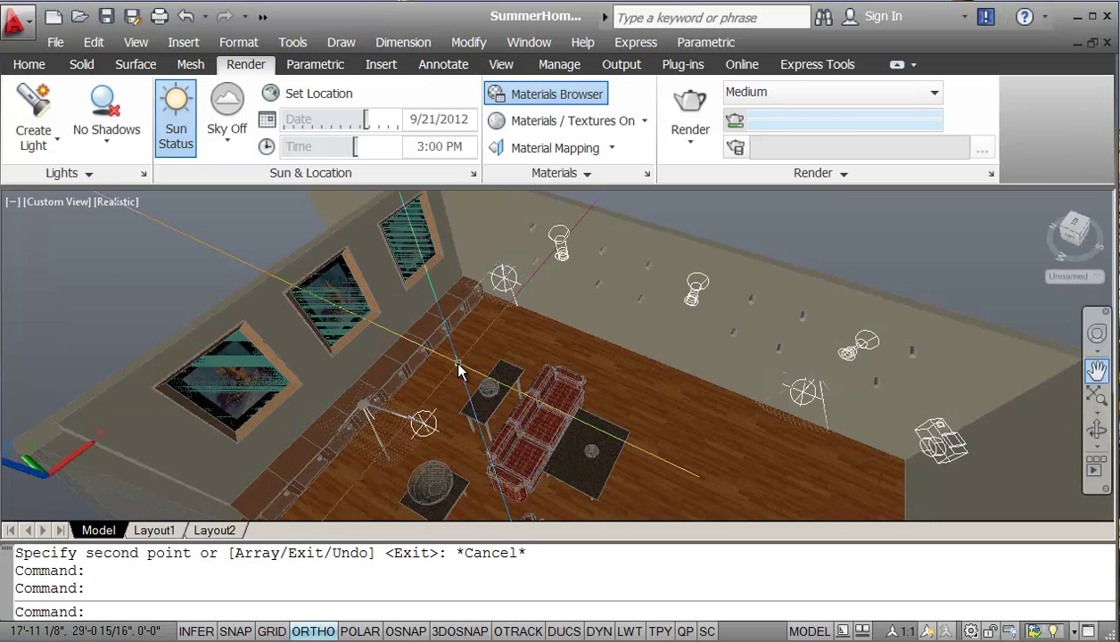
mouse_move(457, 372)
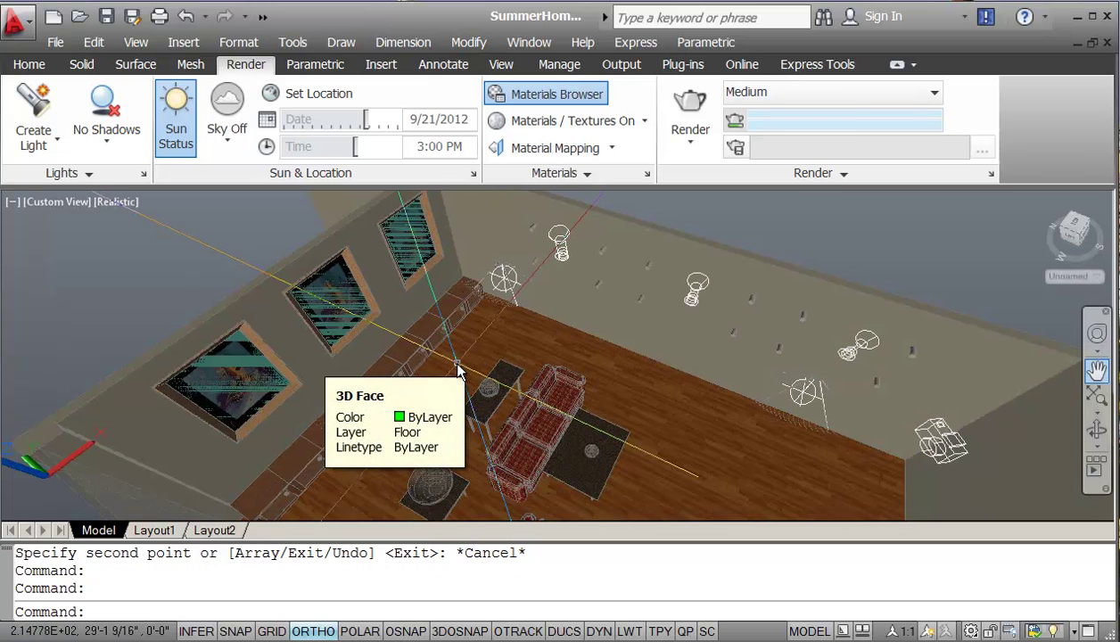
click(33, 111)
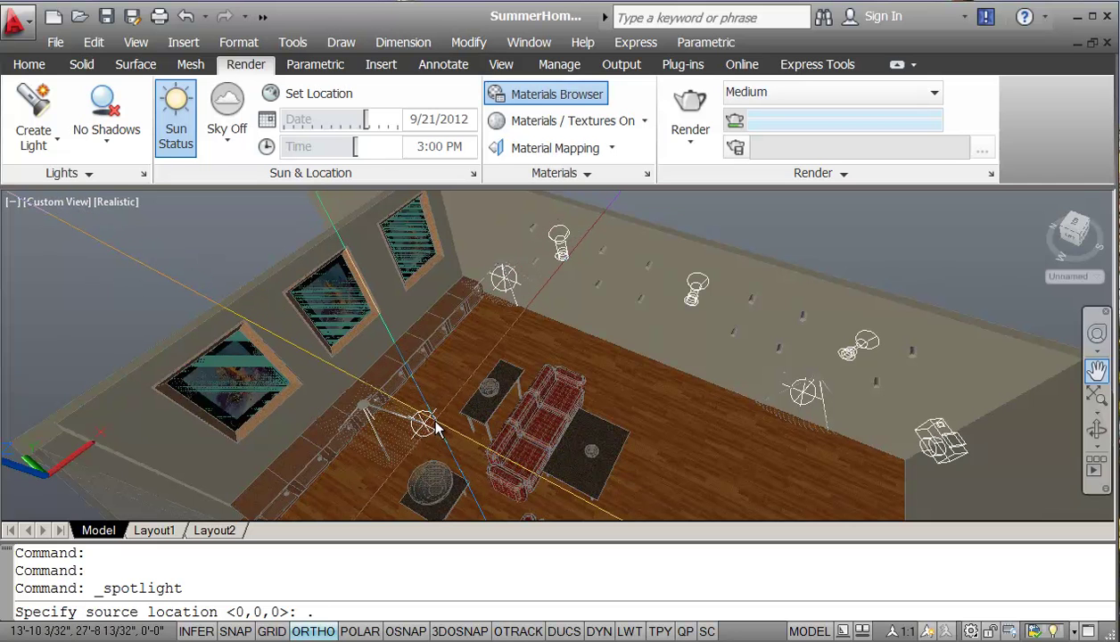
text(.xy)
key(Return)
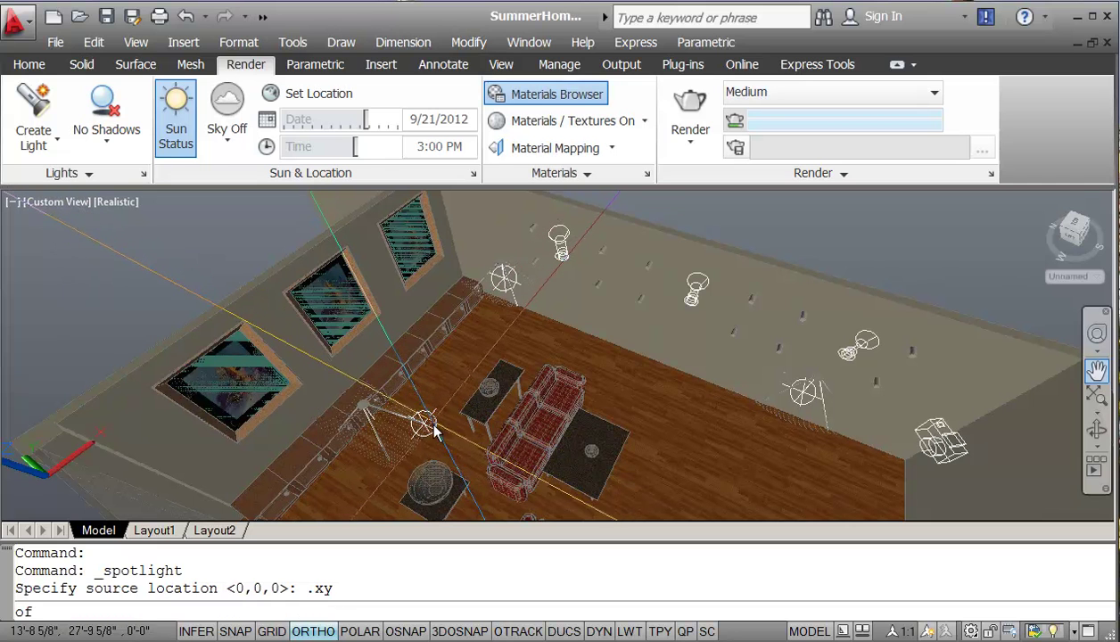
click(470, 465)
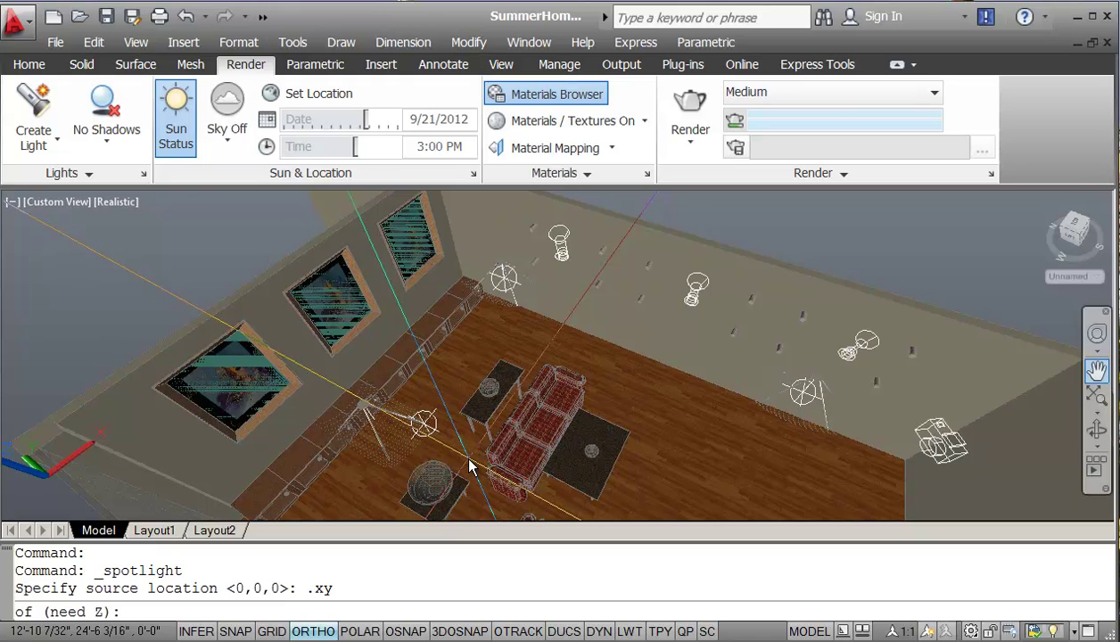
text(z)
key(Return)
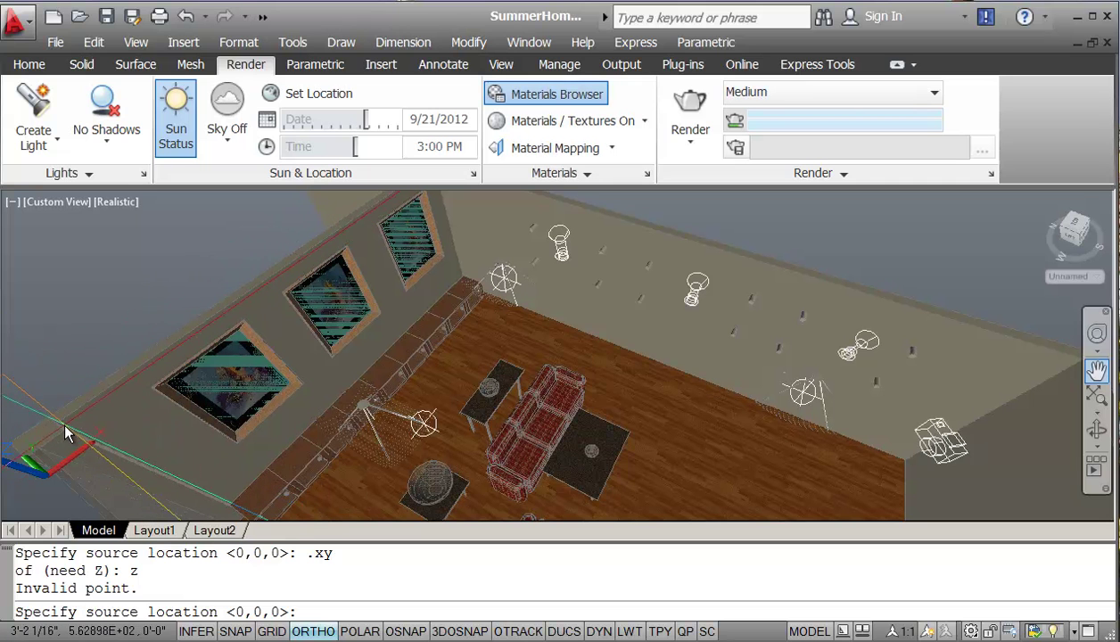
text(.xy)
key(Return)
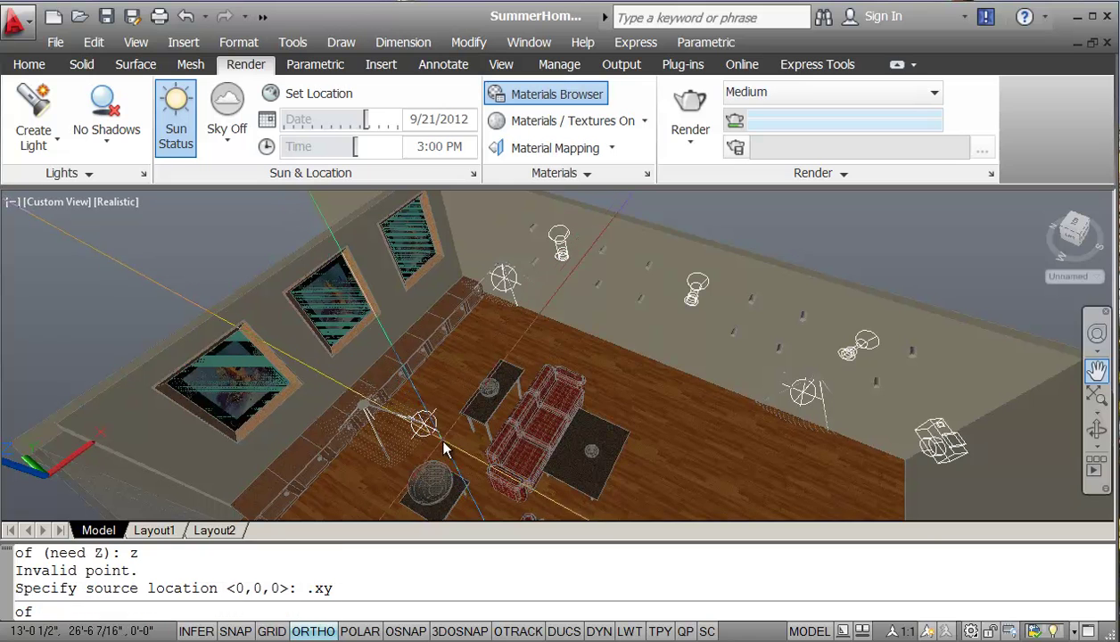
click(464, 453)
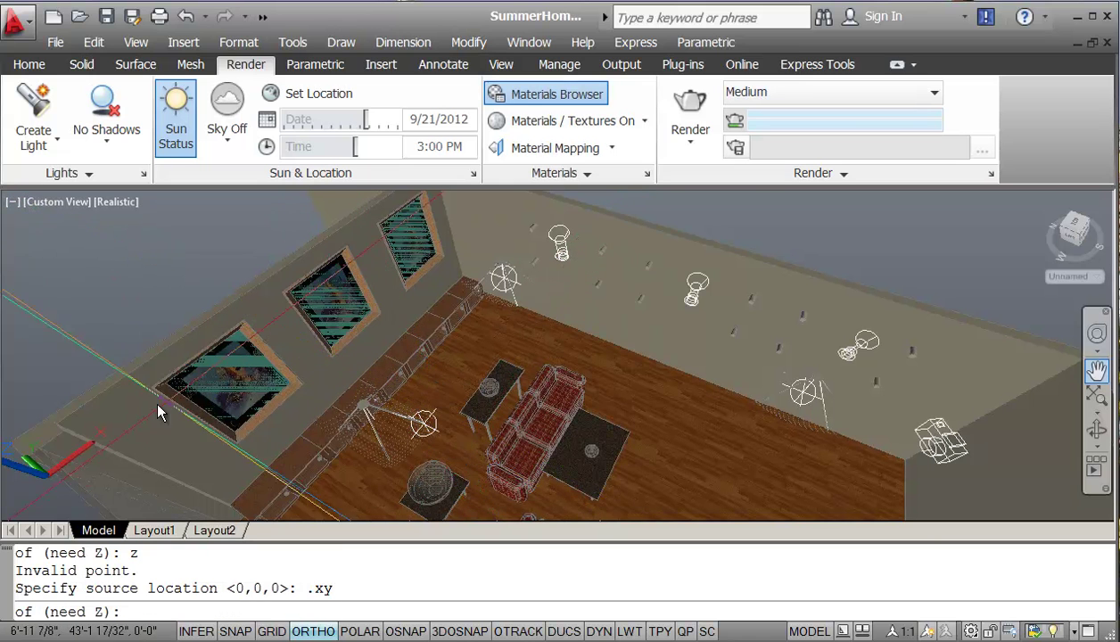
- Take the source height from the wall corner endpoint and aim at the framed panel's midpoint
text(en)
text(d)
key(space)
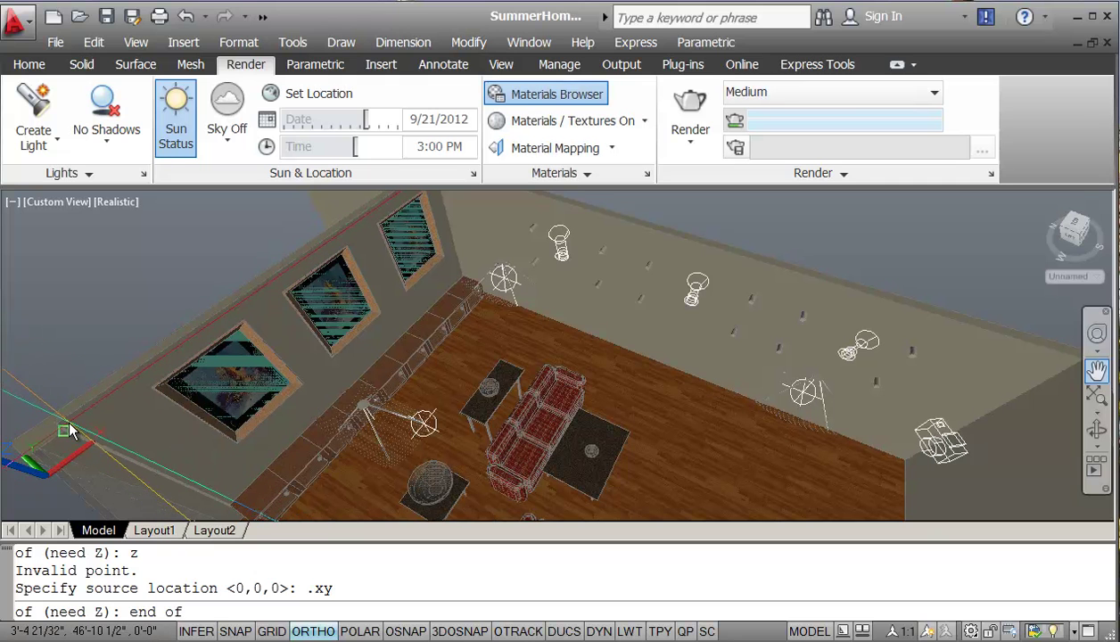
click(63, 430)
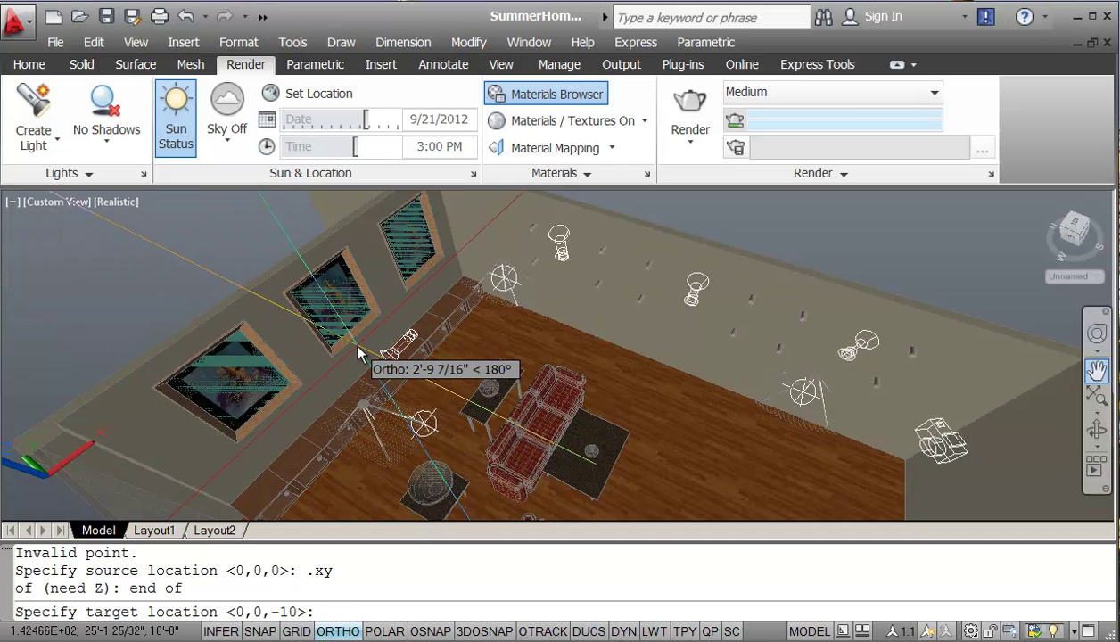
text(mid)
key(space)
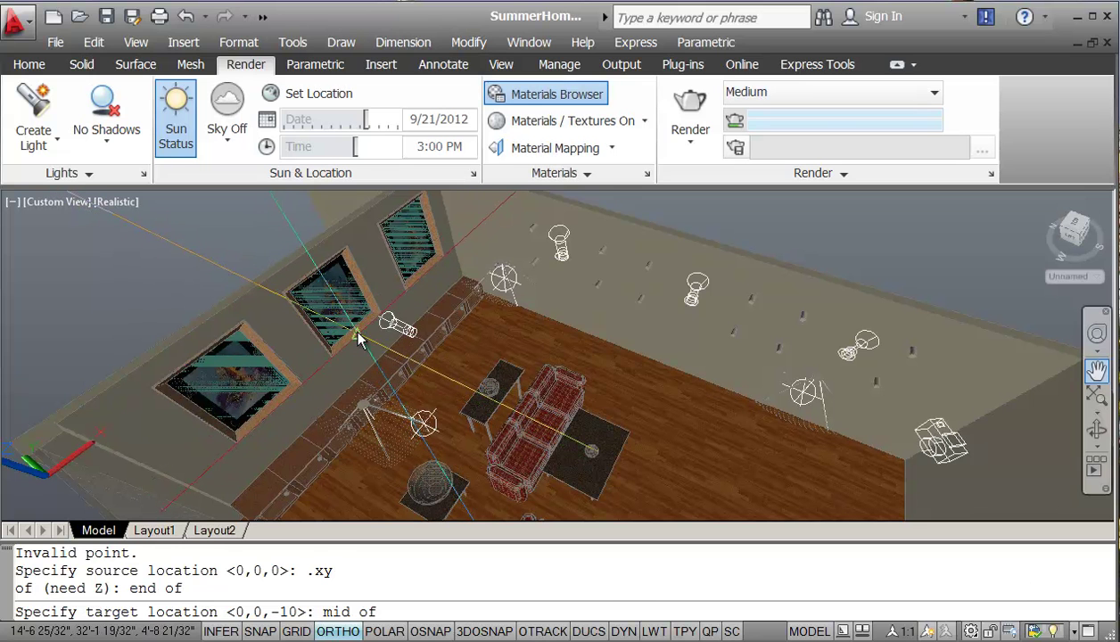
click(358, 330)
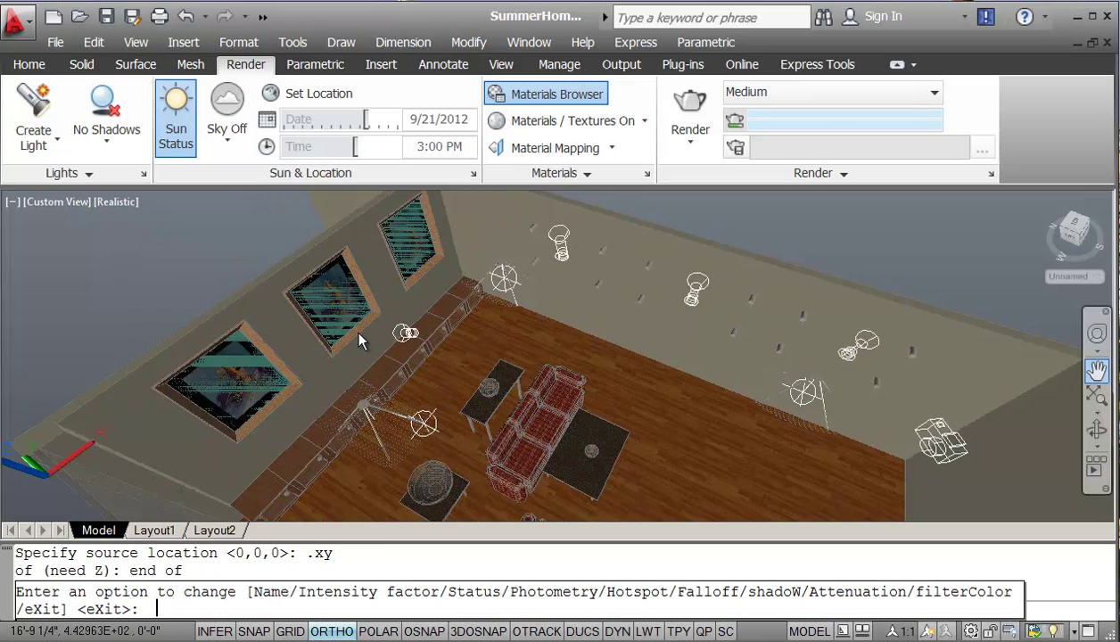
key(Return)
- Select the spotlight, drag its falloff grip outward, and move its target grip lower down the wall
click(401, 335)
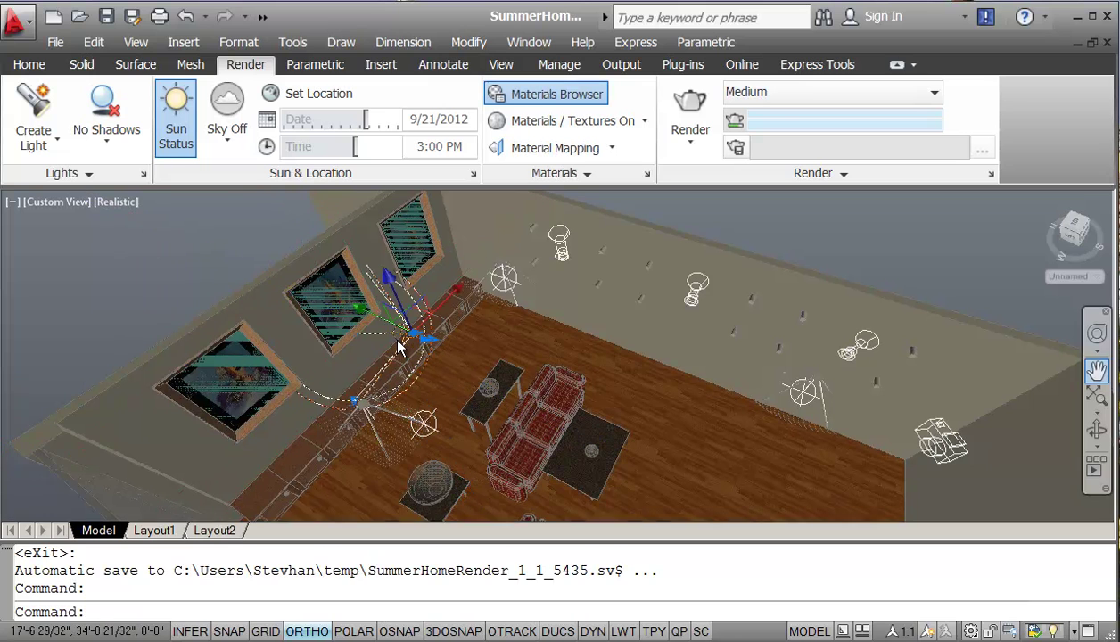
scroll(415, 303, up, 5)
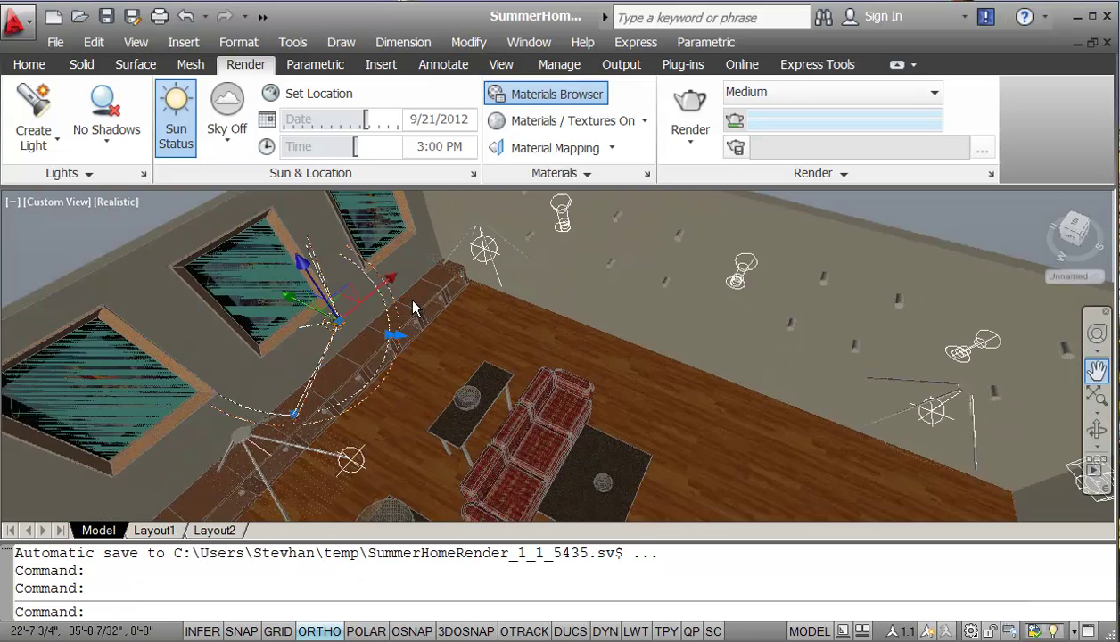
click(365, 332)
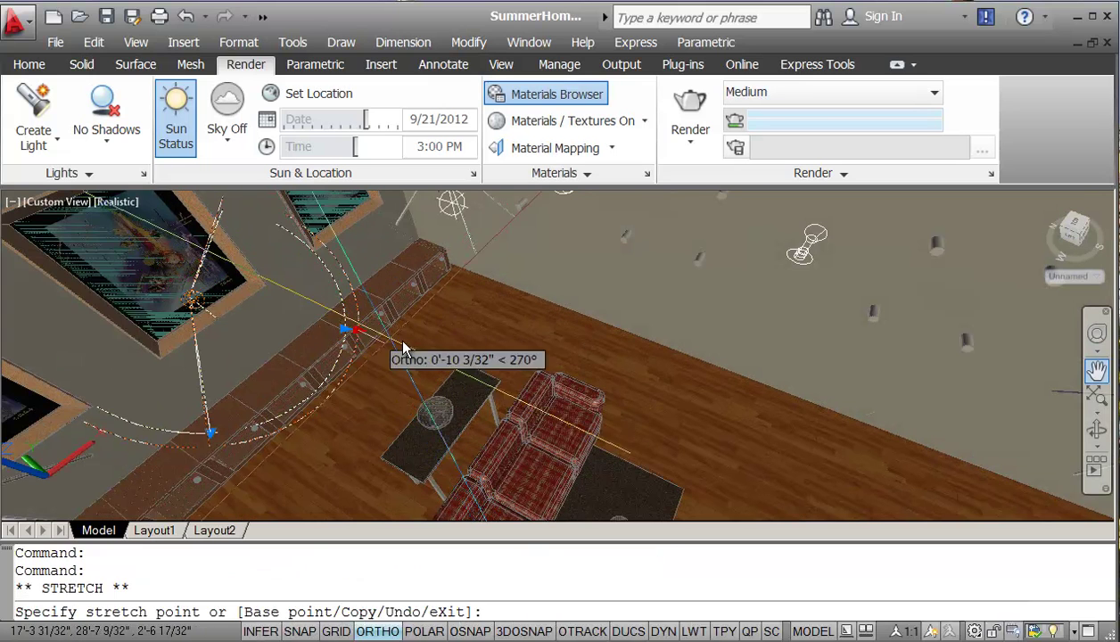
click(451, 340)
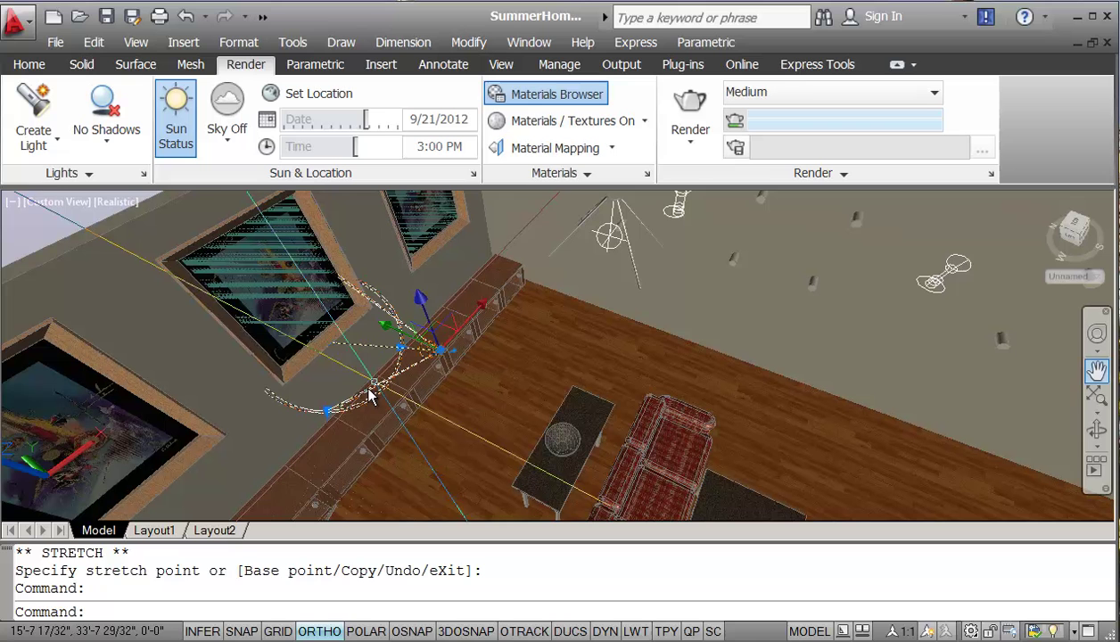
click(326, 411)
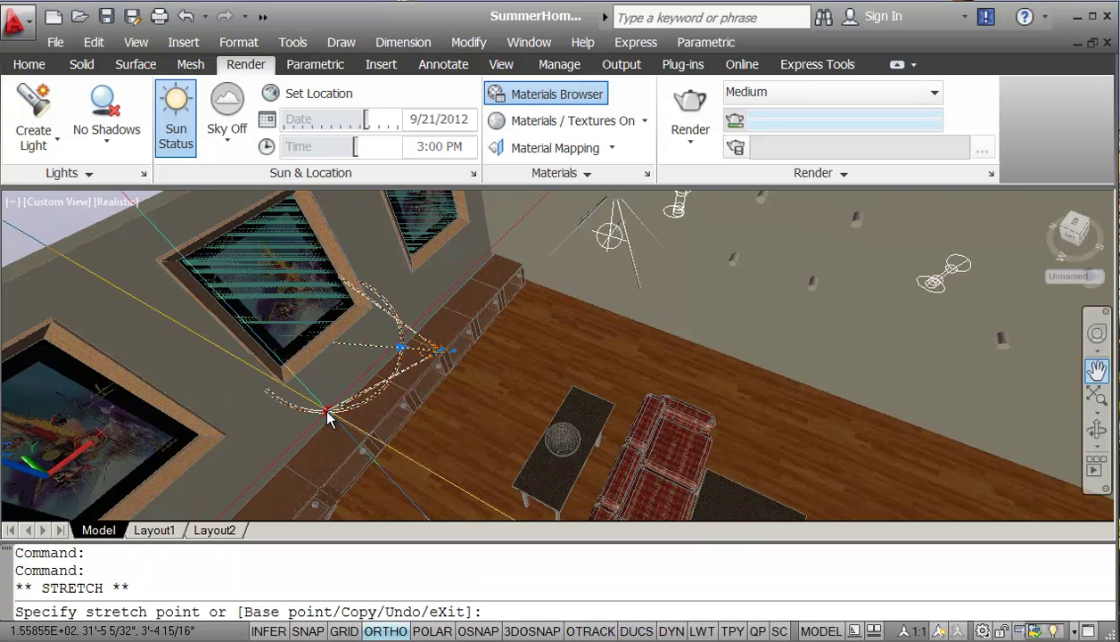
click(299, 481)
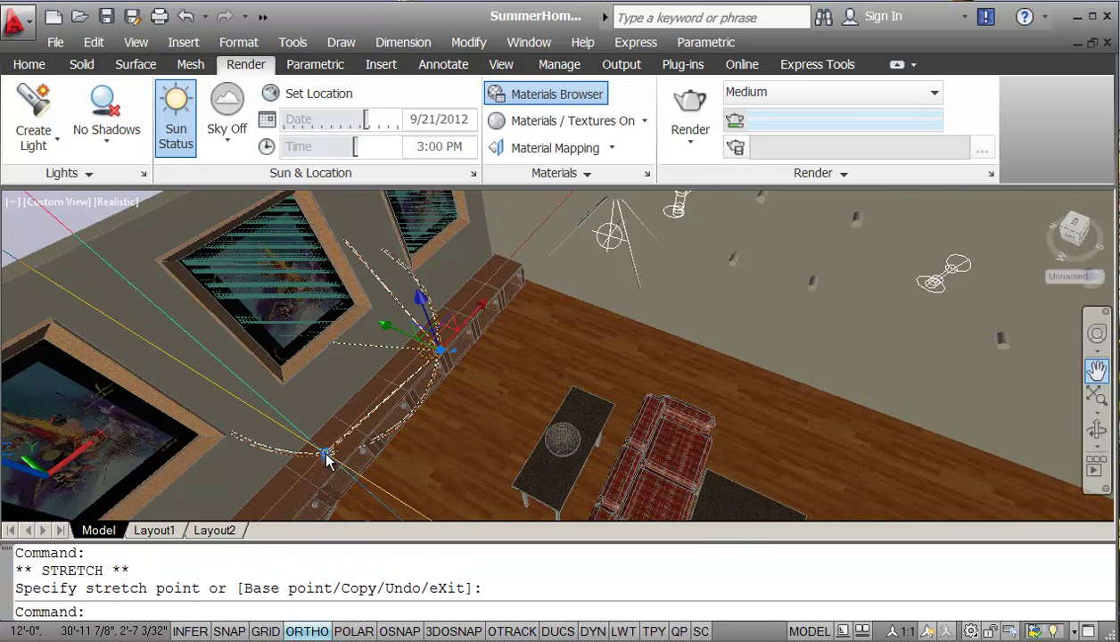
click(324, 455)
click(304, 489)
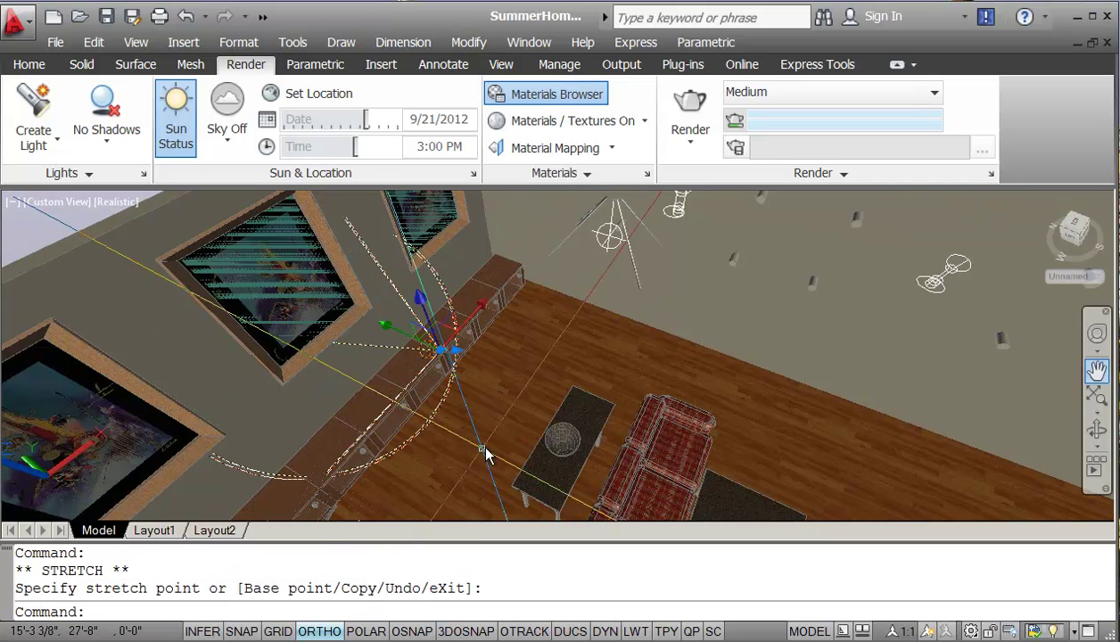
scroll(471, 401, down, 5)
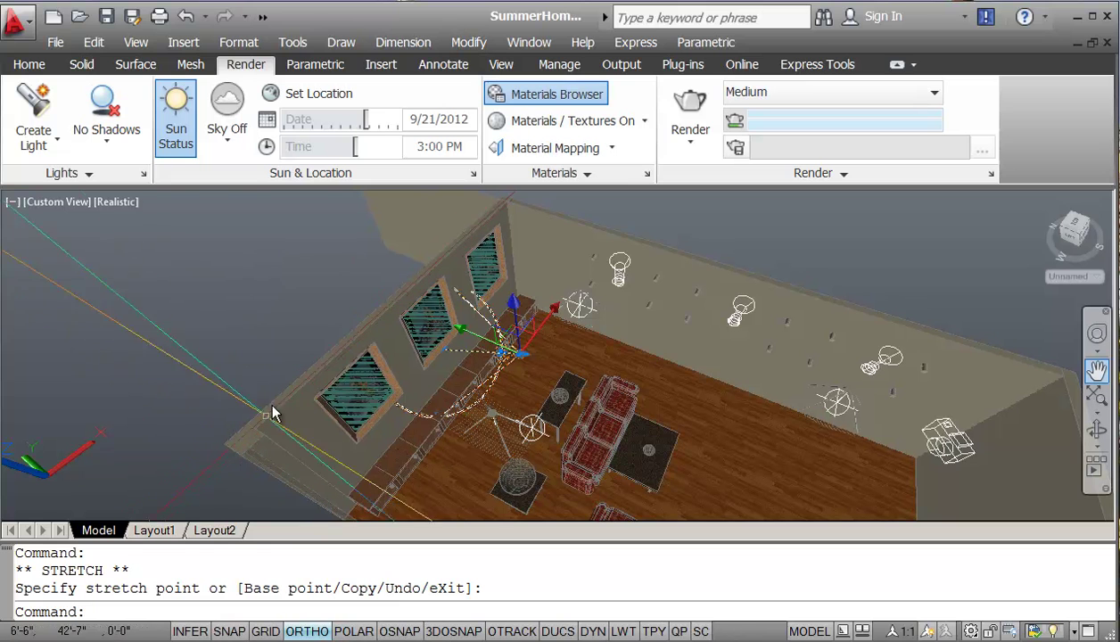
- Make Cam2 the current view through the View Manager and apply it
click(48, 203)
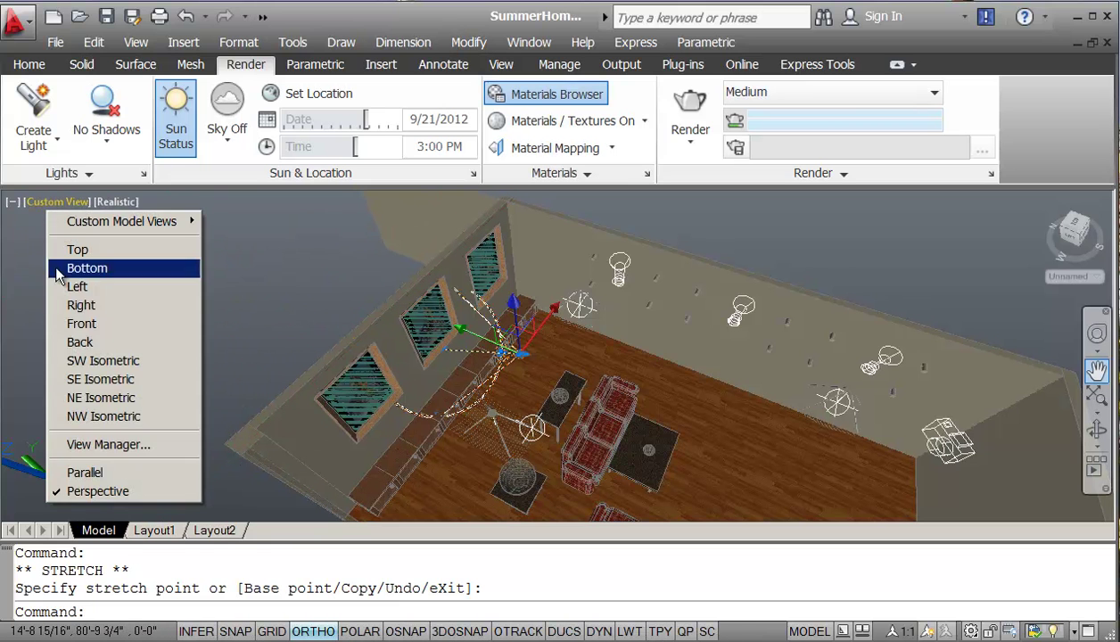
click(92, 443)
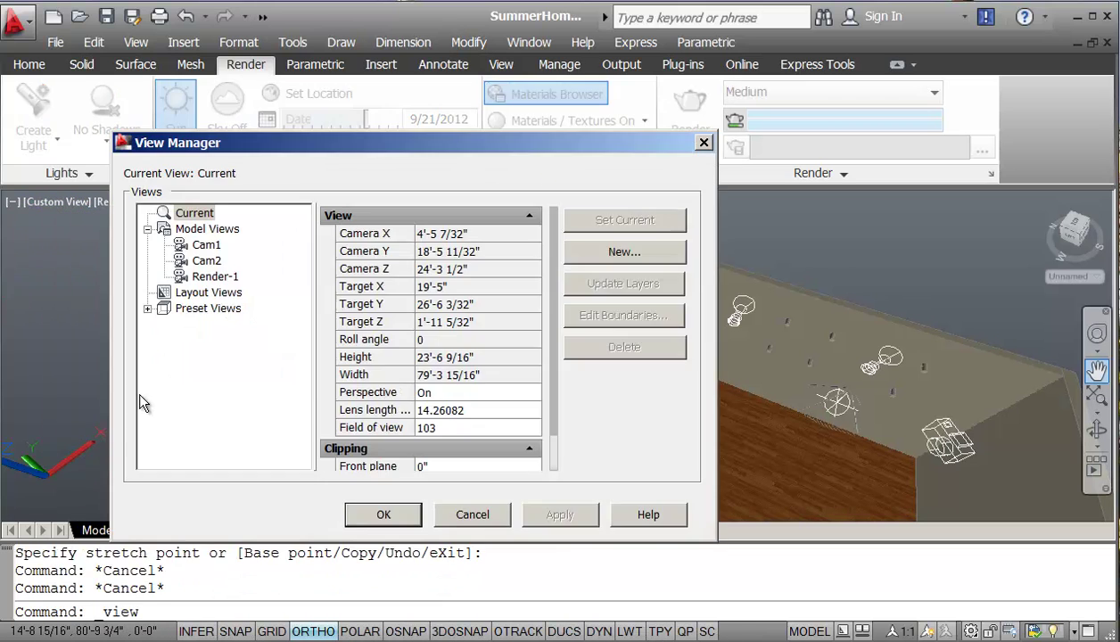
click(205, 261)
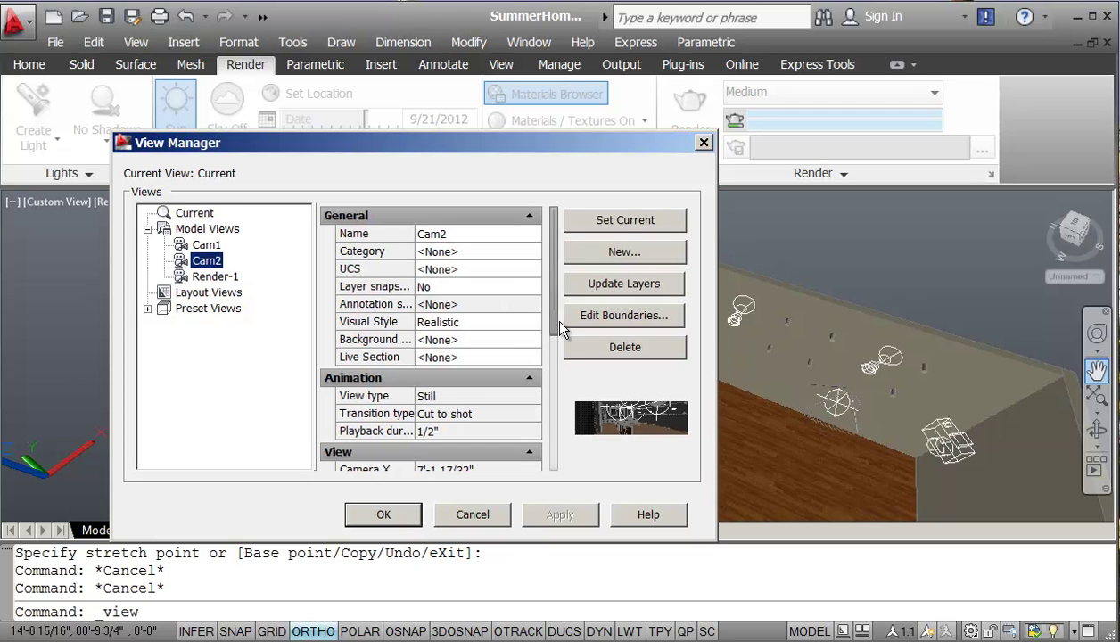
click(622, 226)
click(560, 515)
click(384, 514)
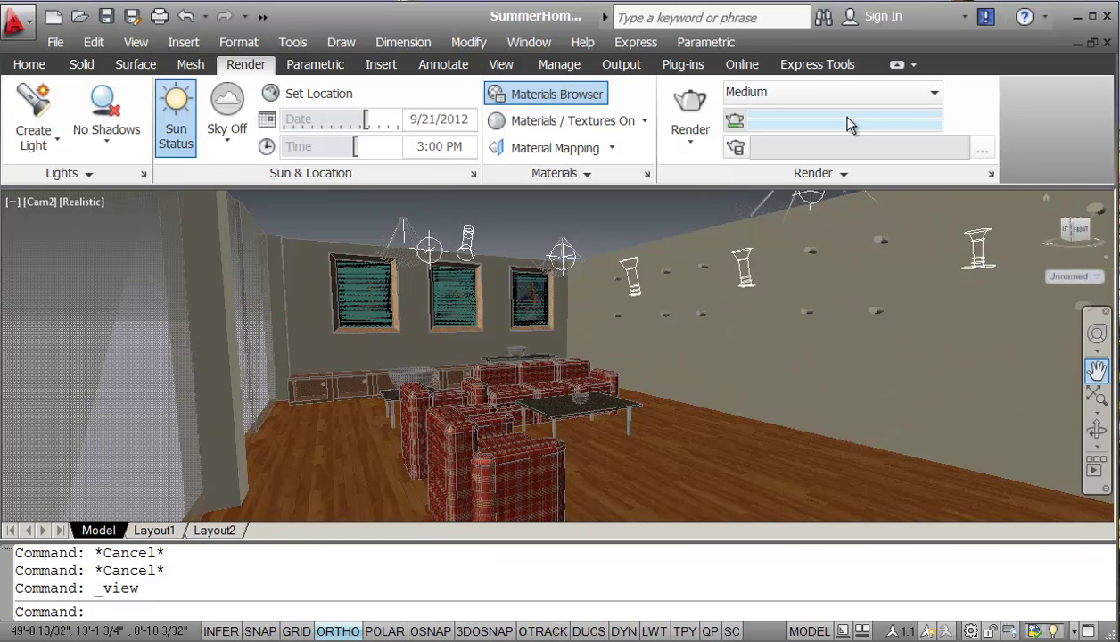
- Thaw the Ceiling layer from the Home tab's layer list
click(23, 66)
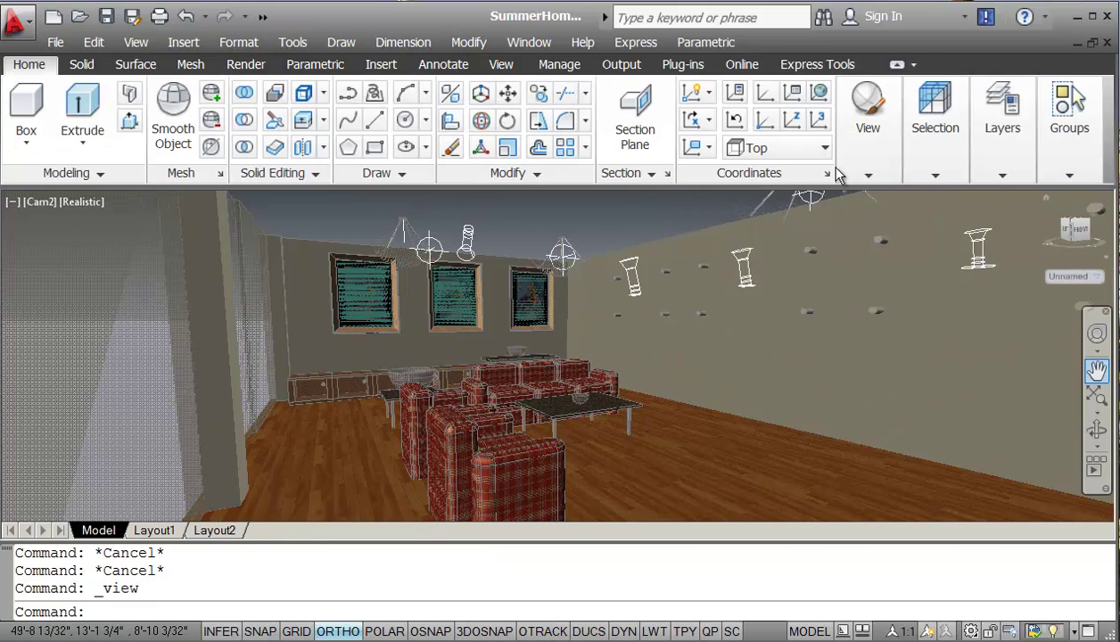
click(935, 125)
click(1003, 125)
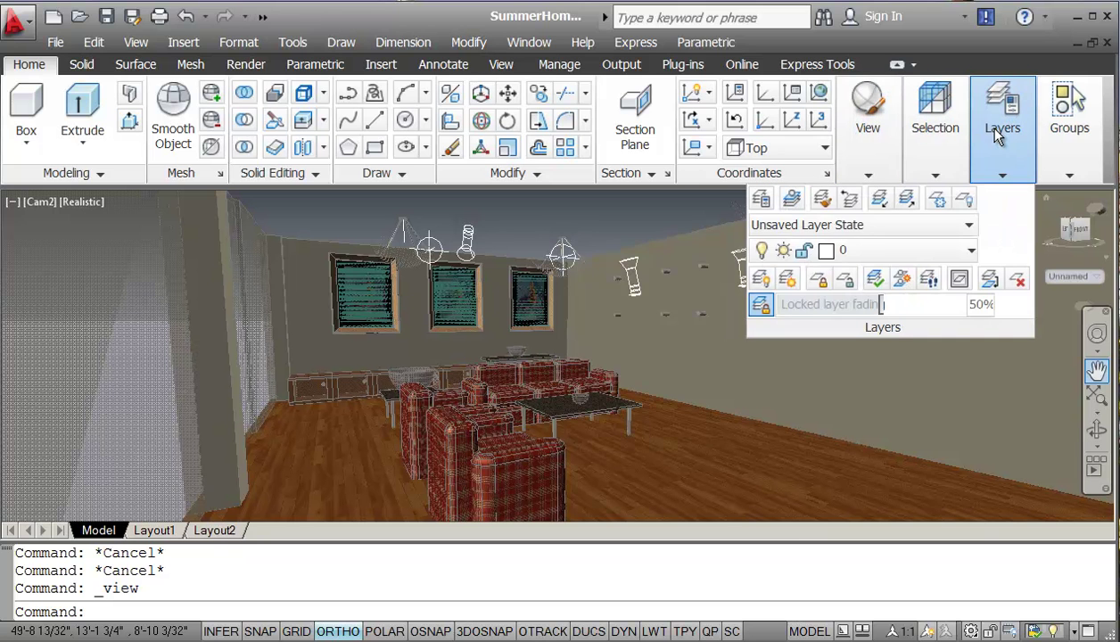
click(970, 251)
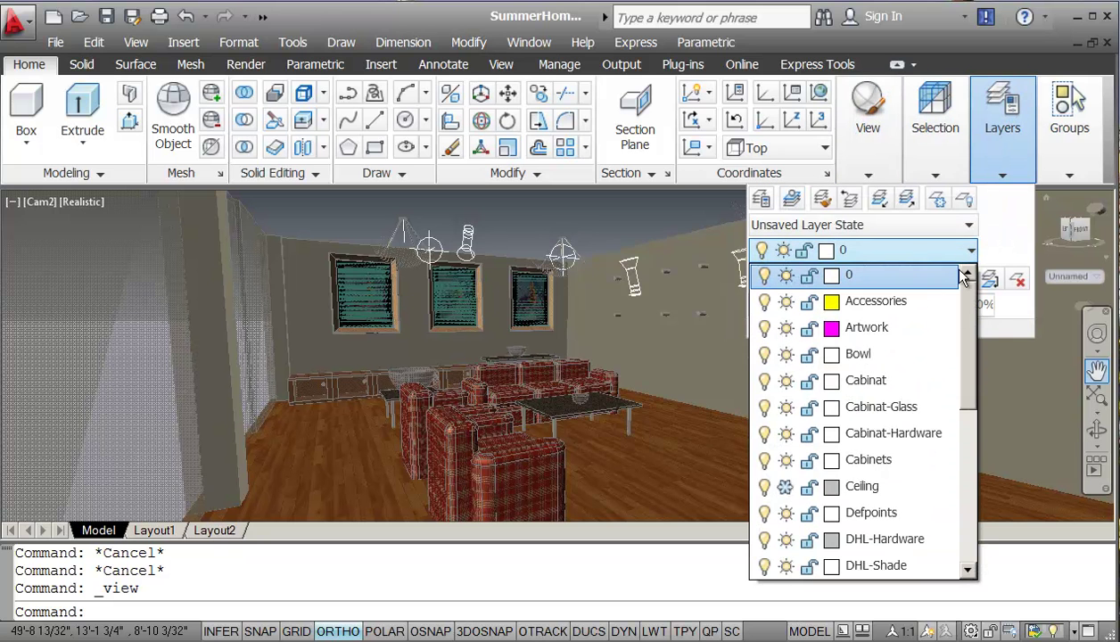
click(785, 488)
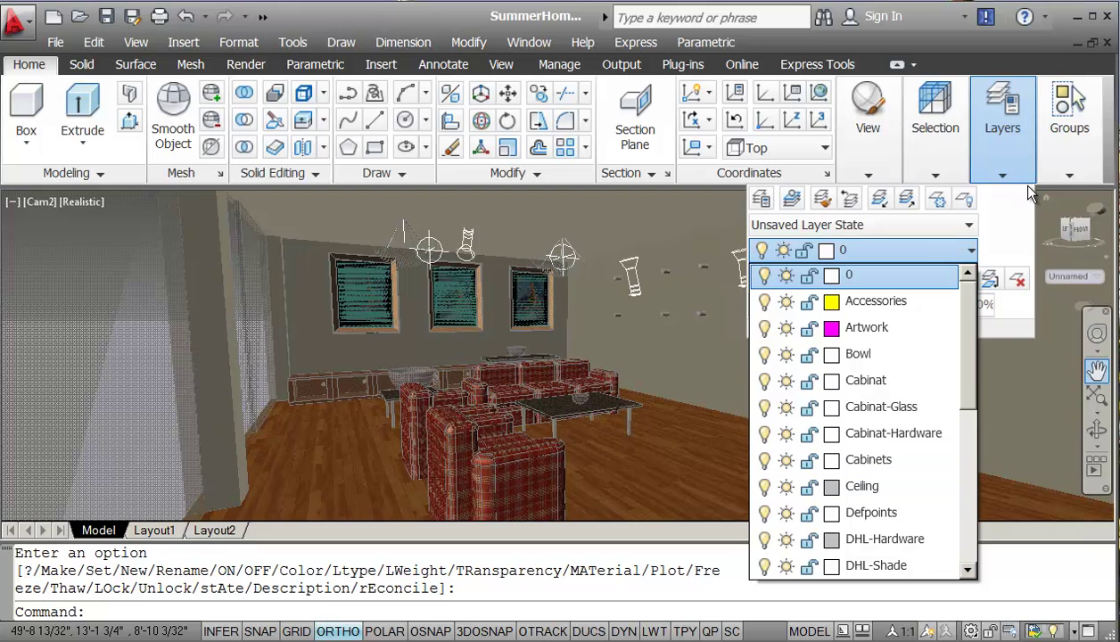
- Render the Cam2 view with the Medium preset and move the Render window fully on screen
click(238, 59)
click(238, 59)
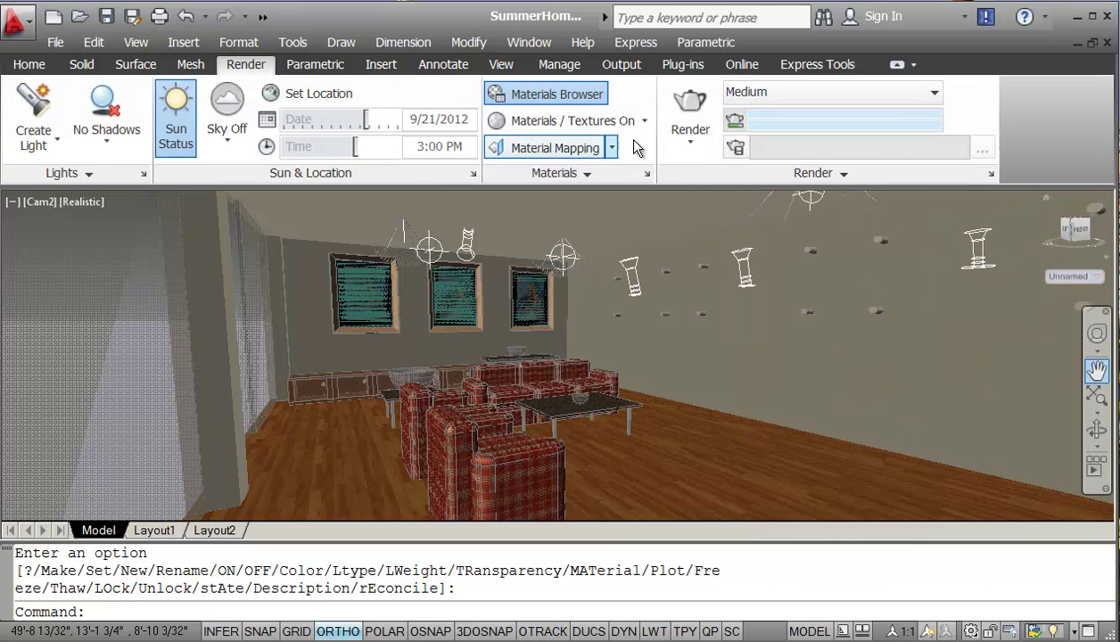
click(700, 106)
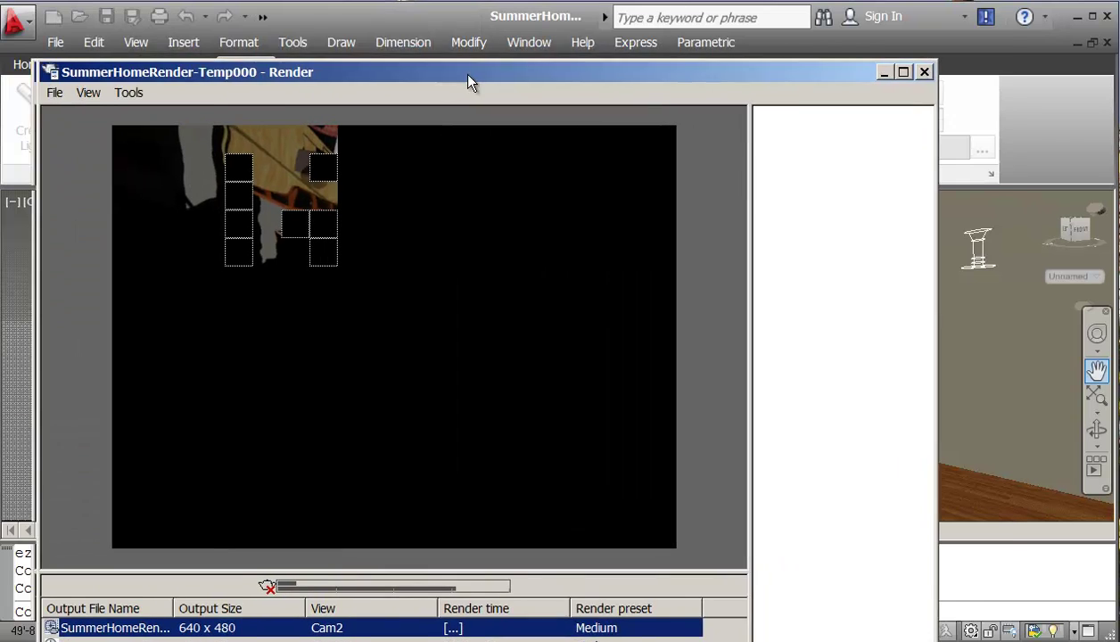
drag(462, 80, 527, 61)
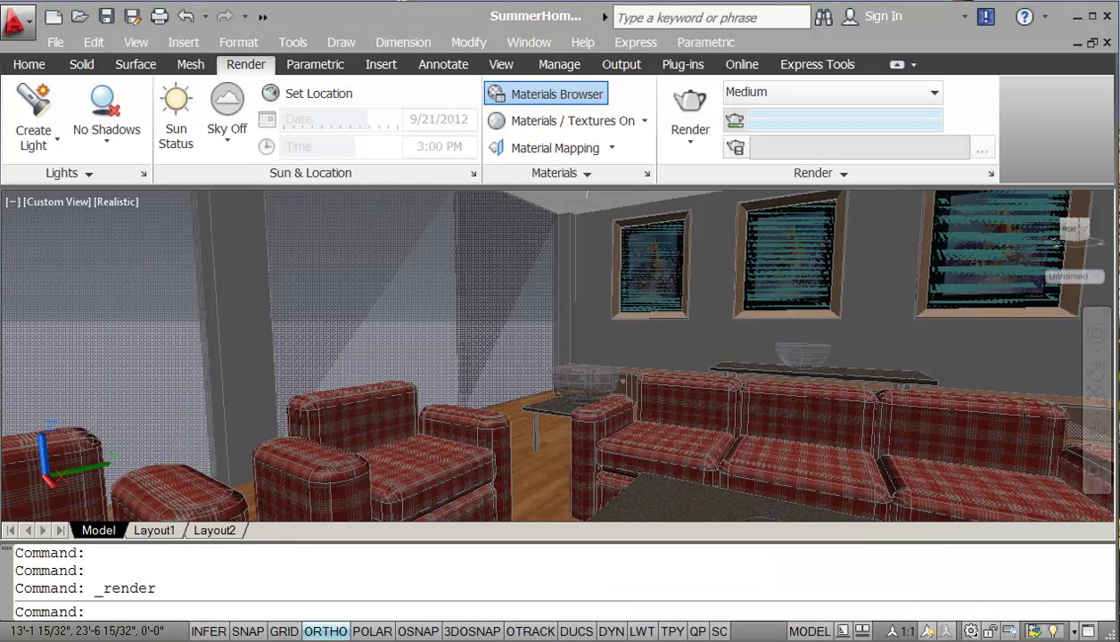
- Open Lights in Model, select DL2 through Pointlight1, and show their Properties
click(143, 175)
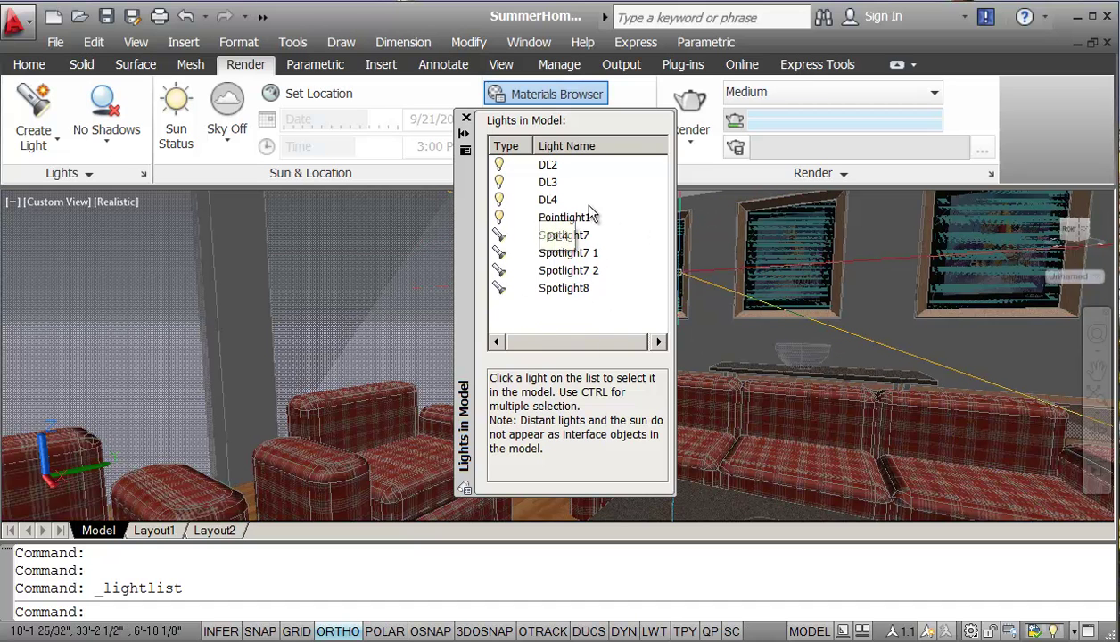
click(548, 167)
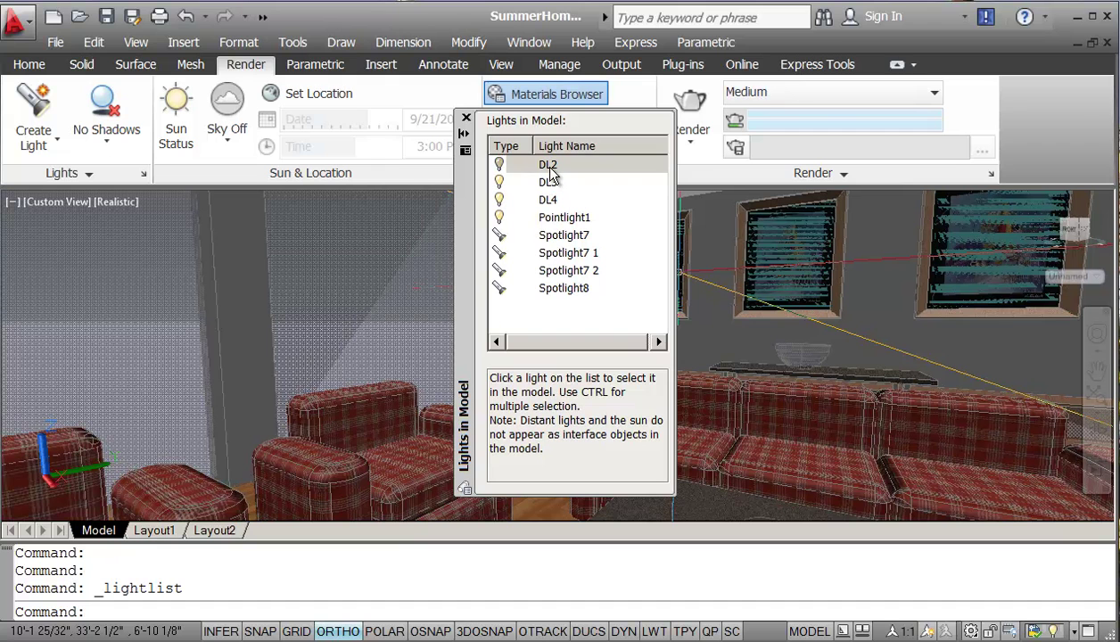
shift+click(549, 221)
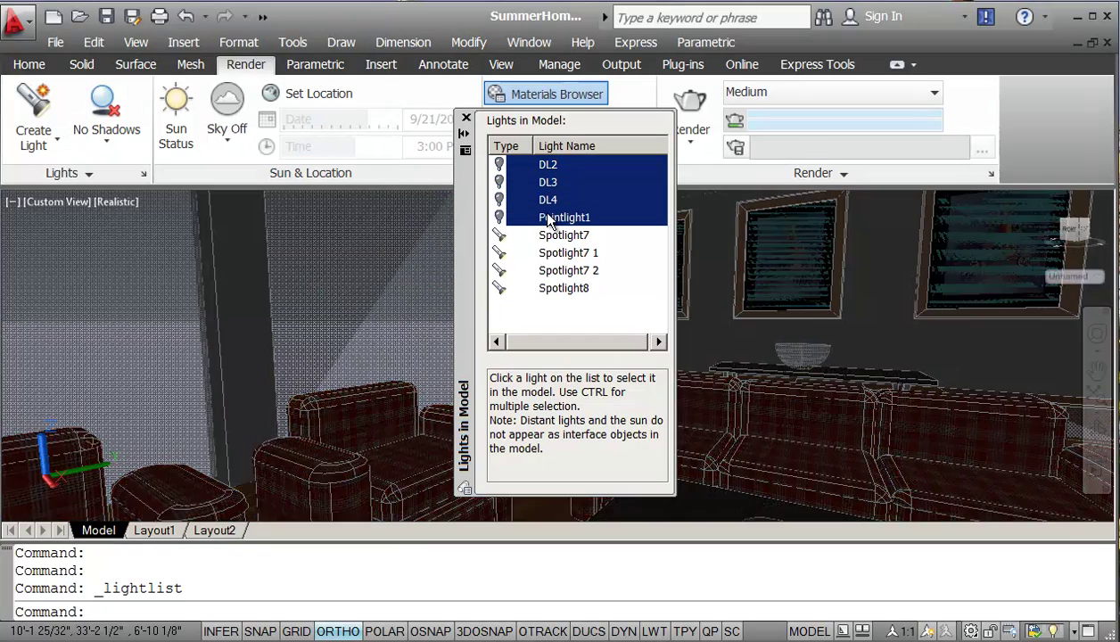
right_click(549, 221)
click(584, 243)
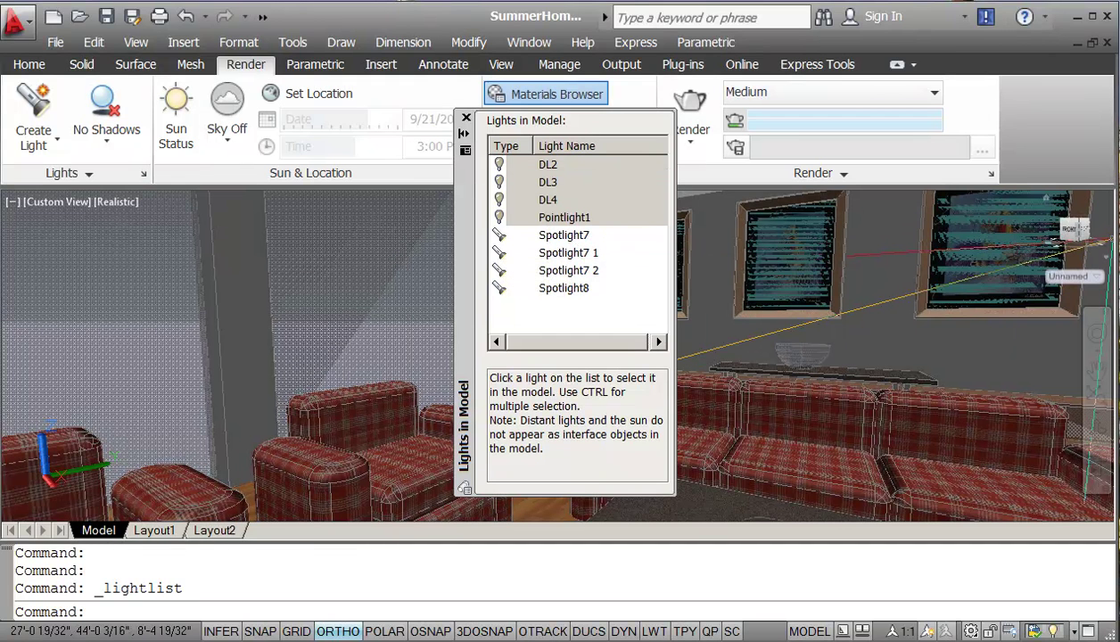
- Set the point lights' shadows to Soft (sampled) with 8 samples, keeping Visible in render at No
drag(997, 221, 97, 189)
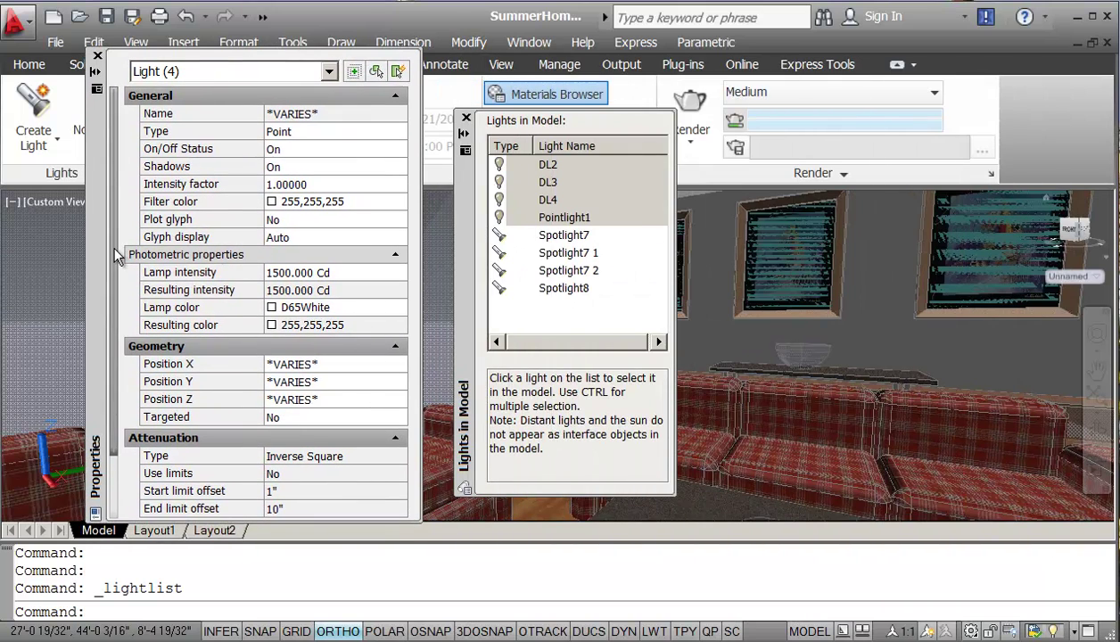
drag(114, 243, 95, 380)
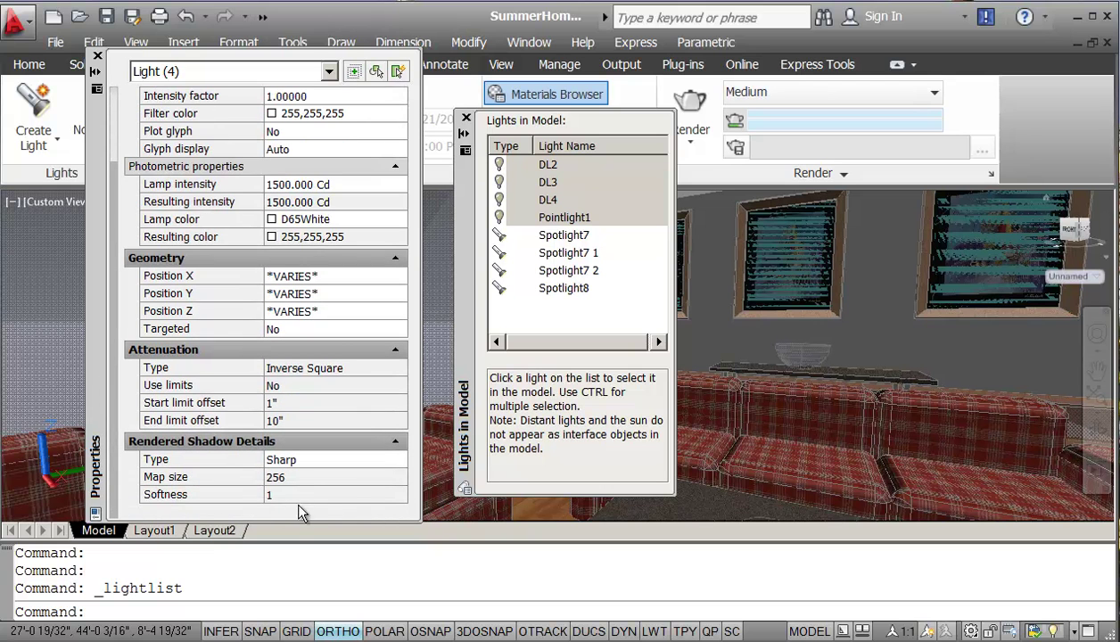
click(380, 462)
click(392, 460)
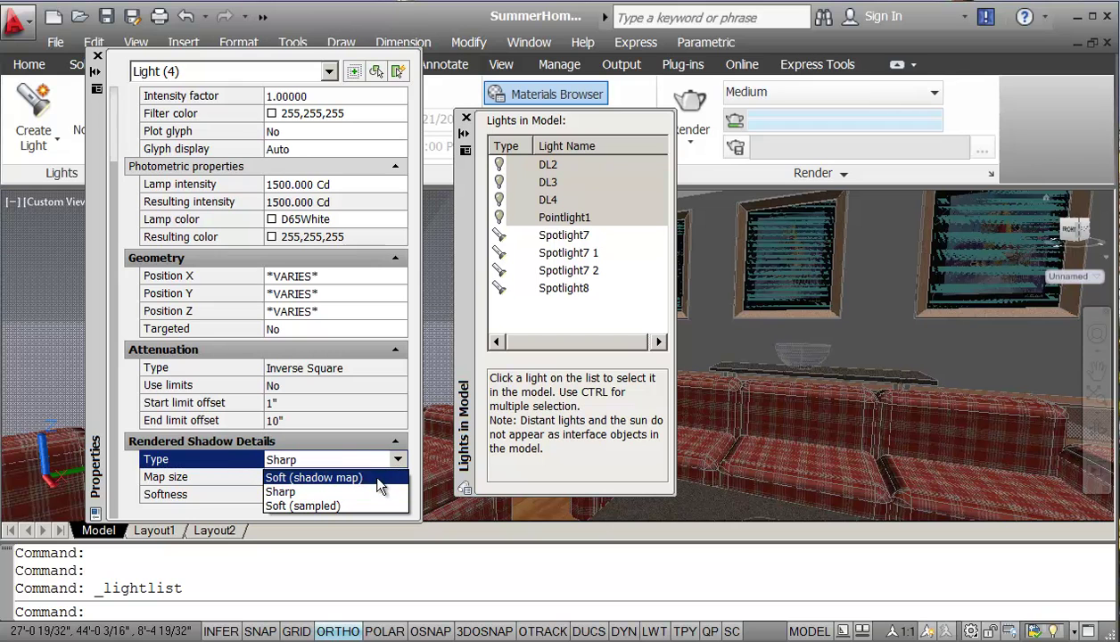
click(324, 507)
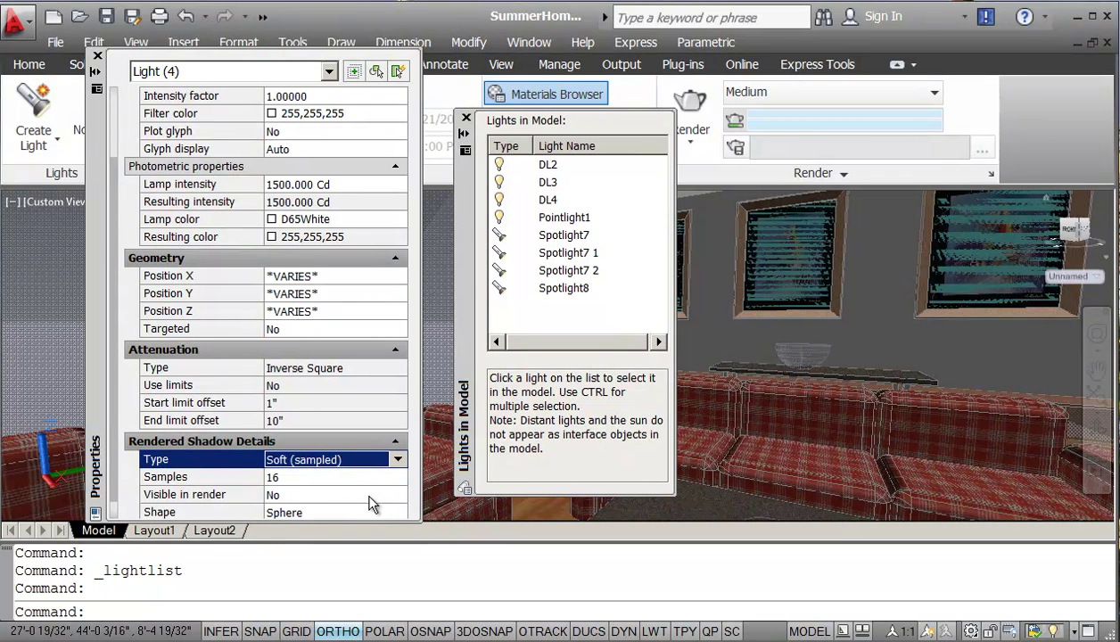
click(308, 476)
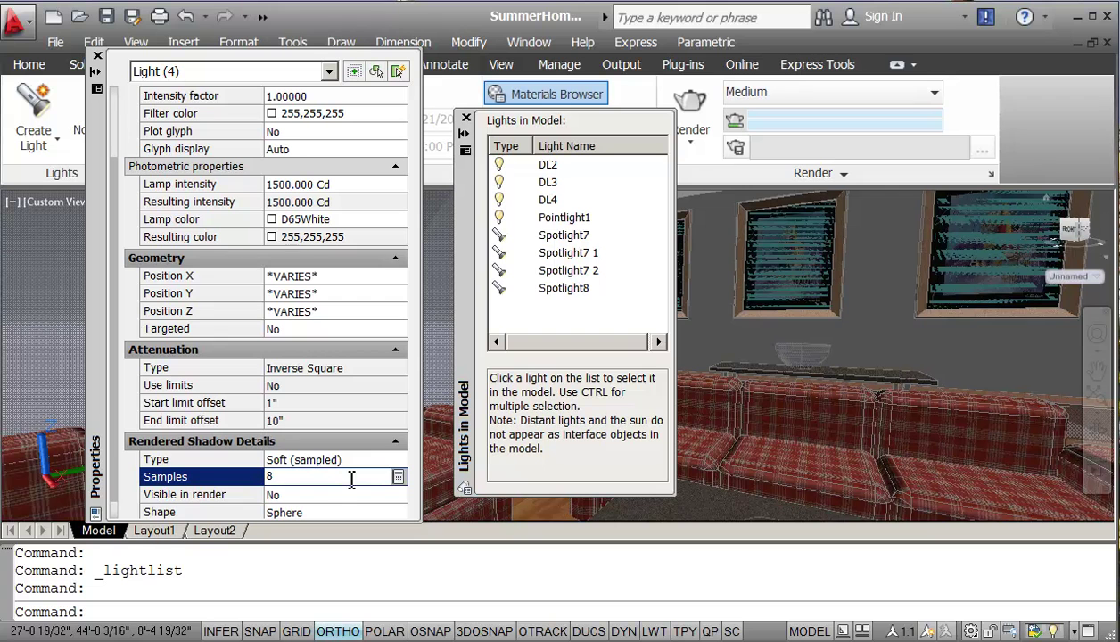
key(Return)
click(392, 495)
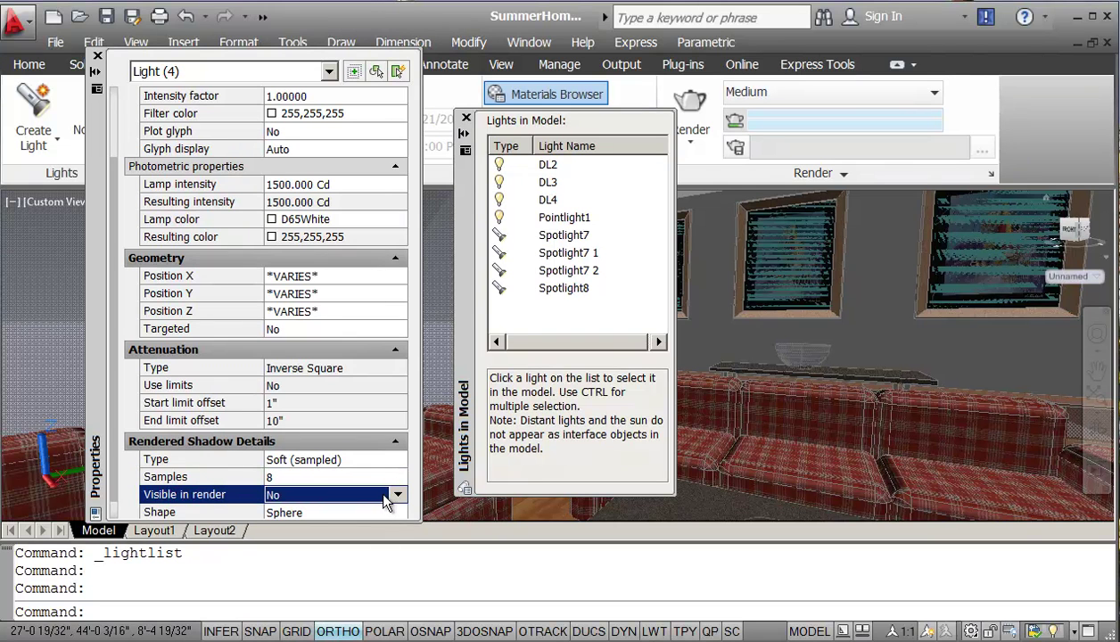
click(398, 496)
click(398, 496)
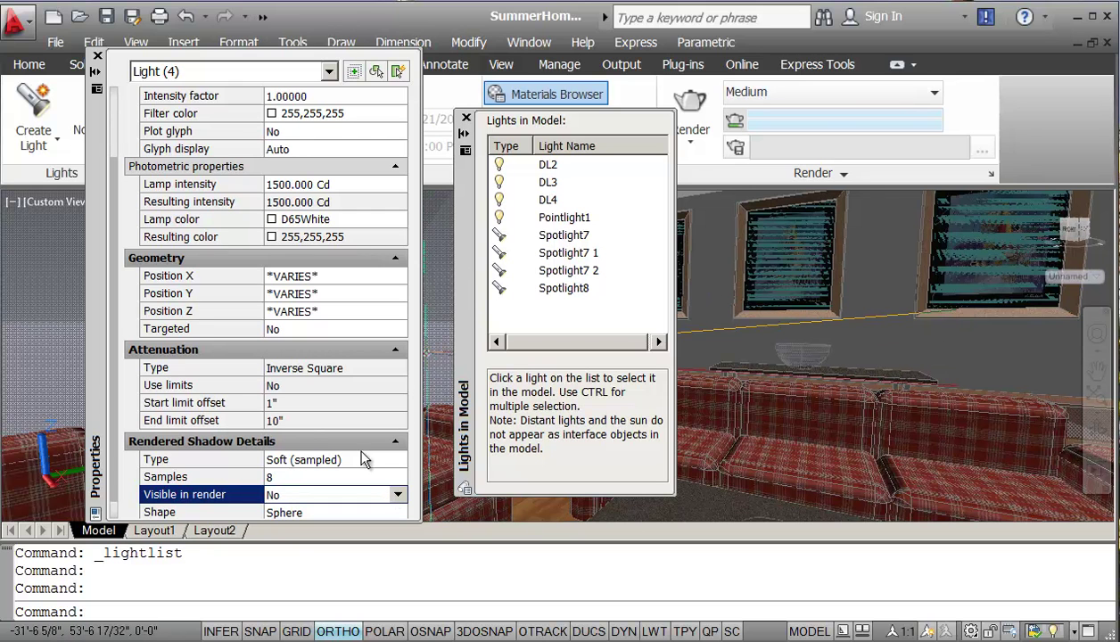
- Set Spotlight7 through Spotlight8 to Soft (sampled) shadows with 8 samples, then close Properties
click(513, 239)
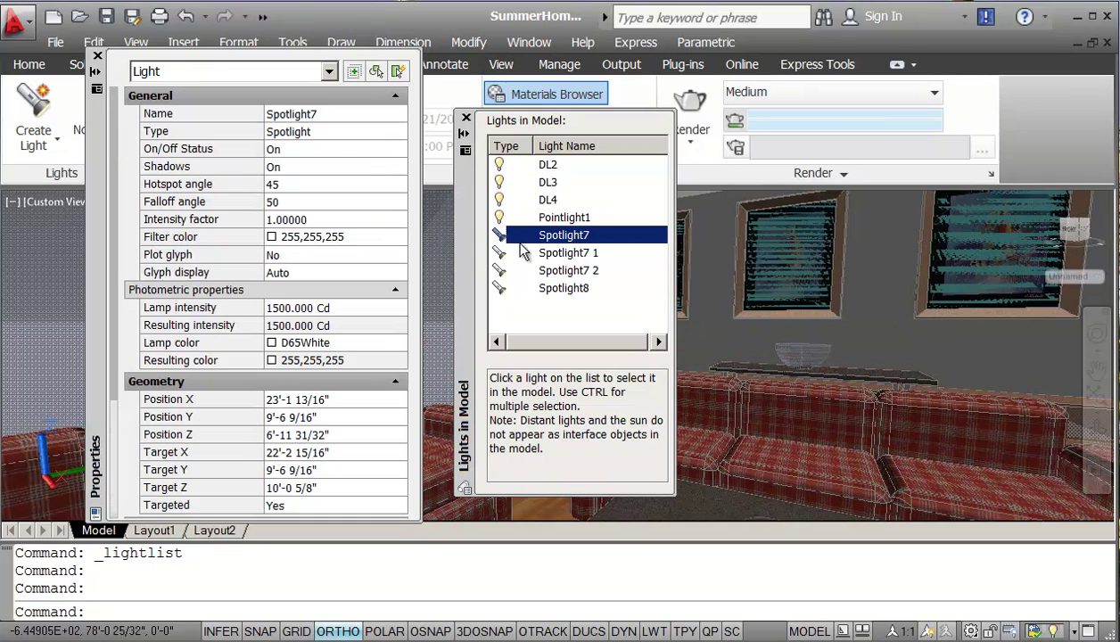
shift+click(510, 289)
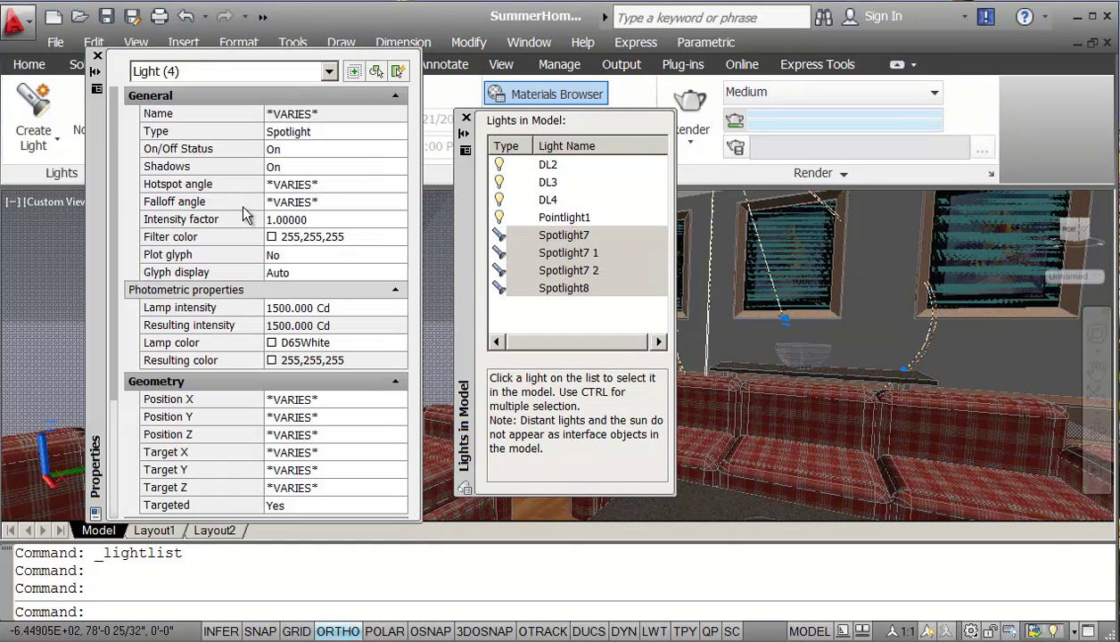
scroll(132, 232, down, 4)
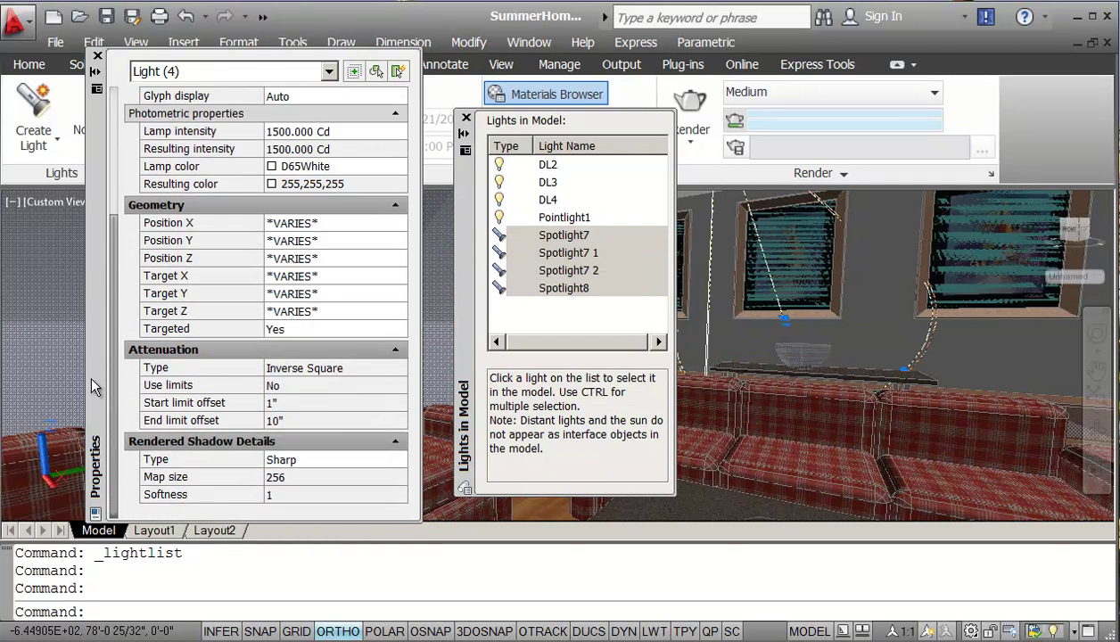
click(390, 455)
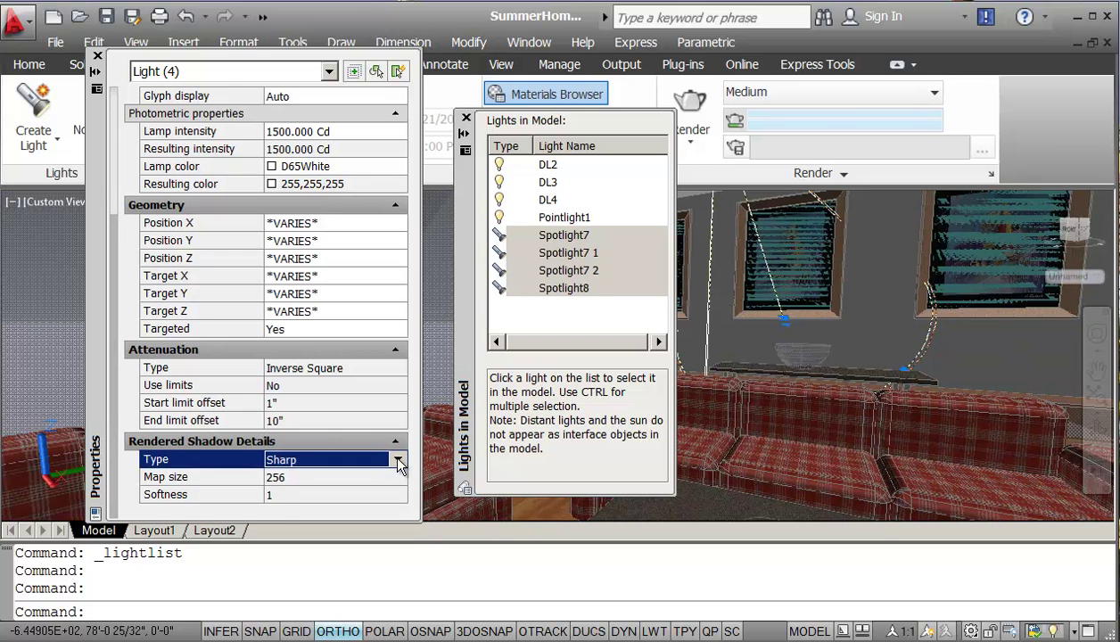
click(398, 459)
click(367, 505)
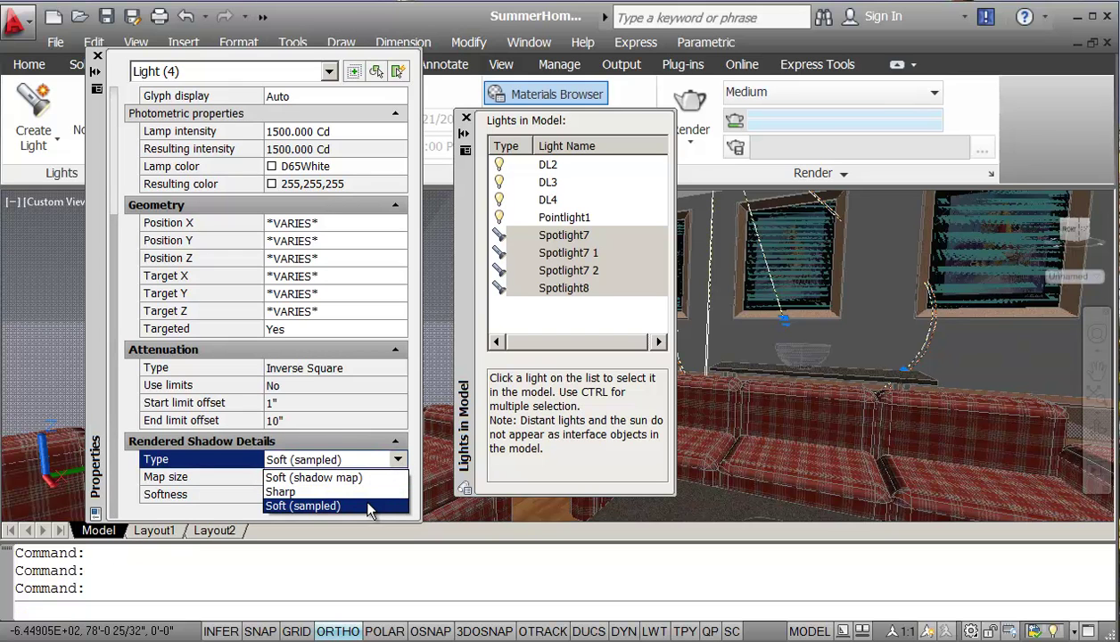
click(324, 479)
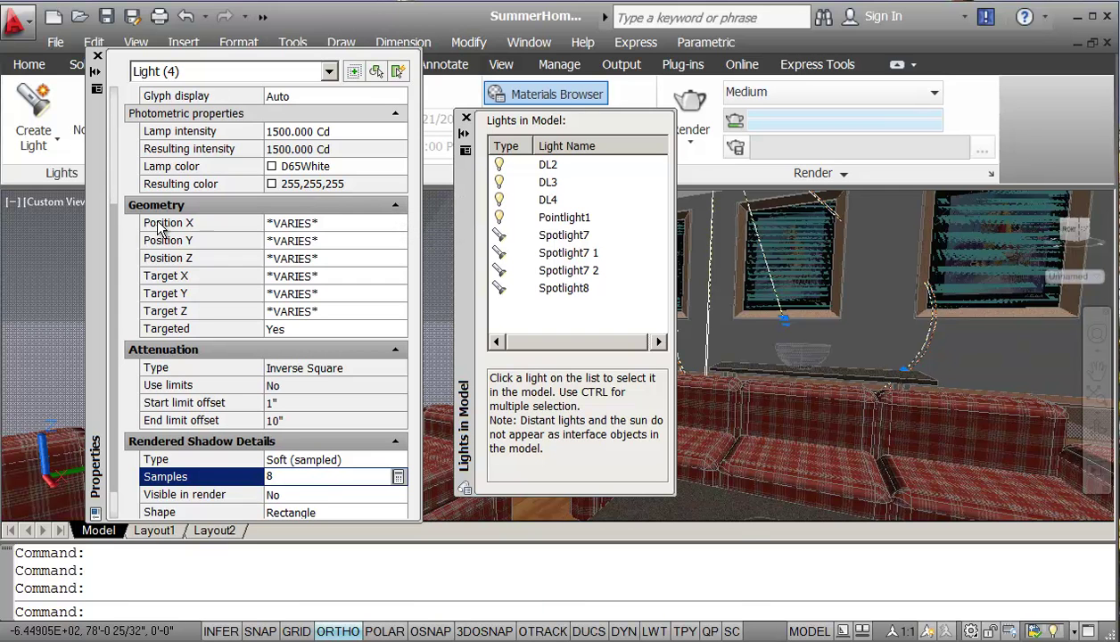
click(98, 57)
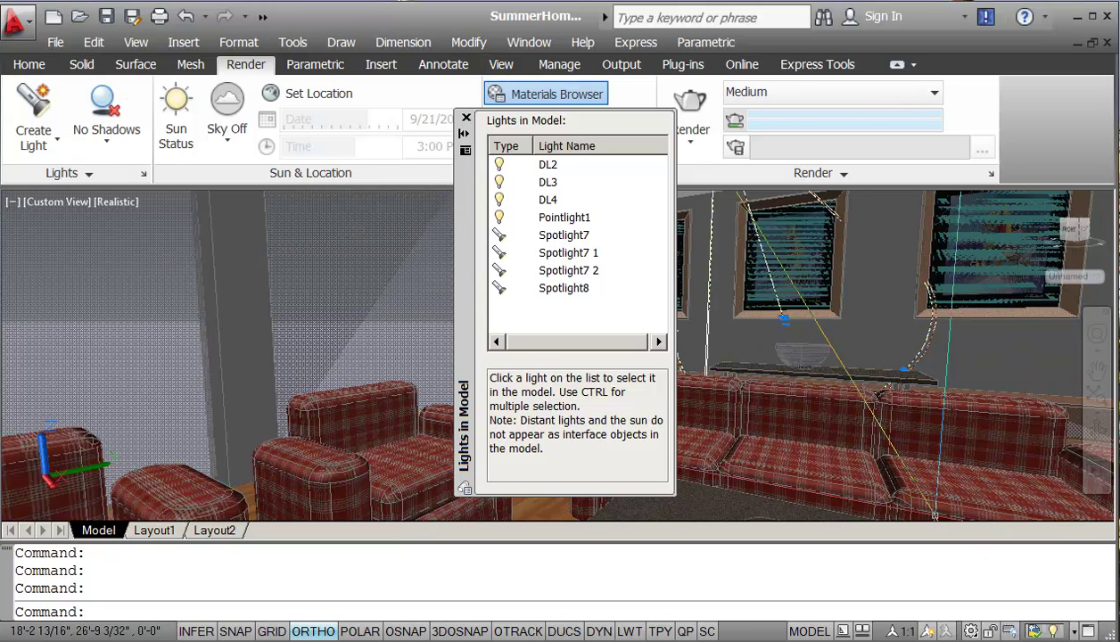
- Render the room at Medium quality, 640 x 480, to check the soft shadows
click(694, 104)
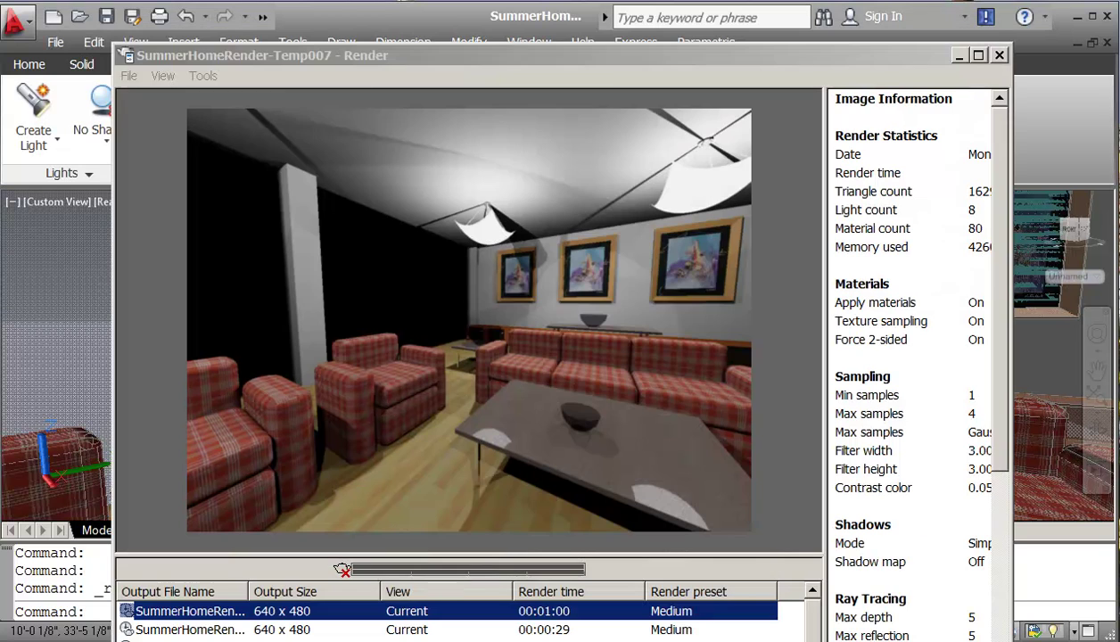